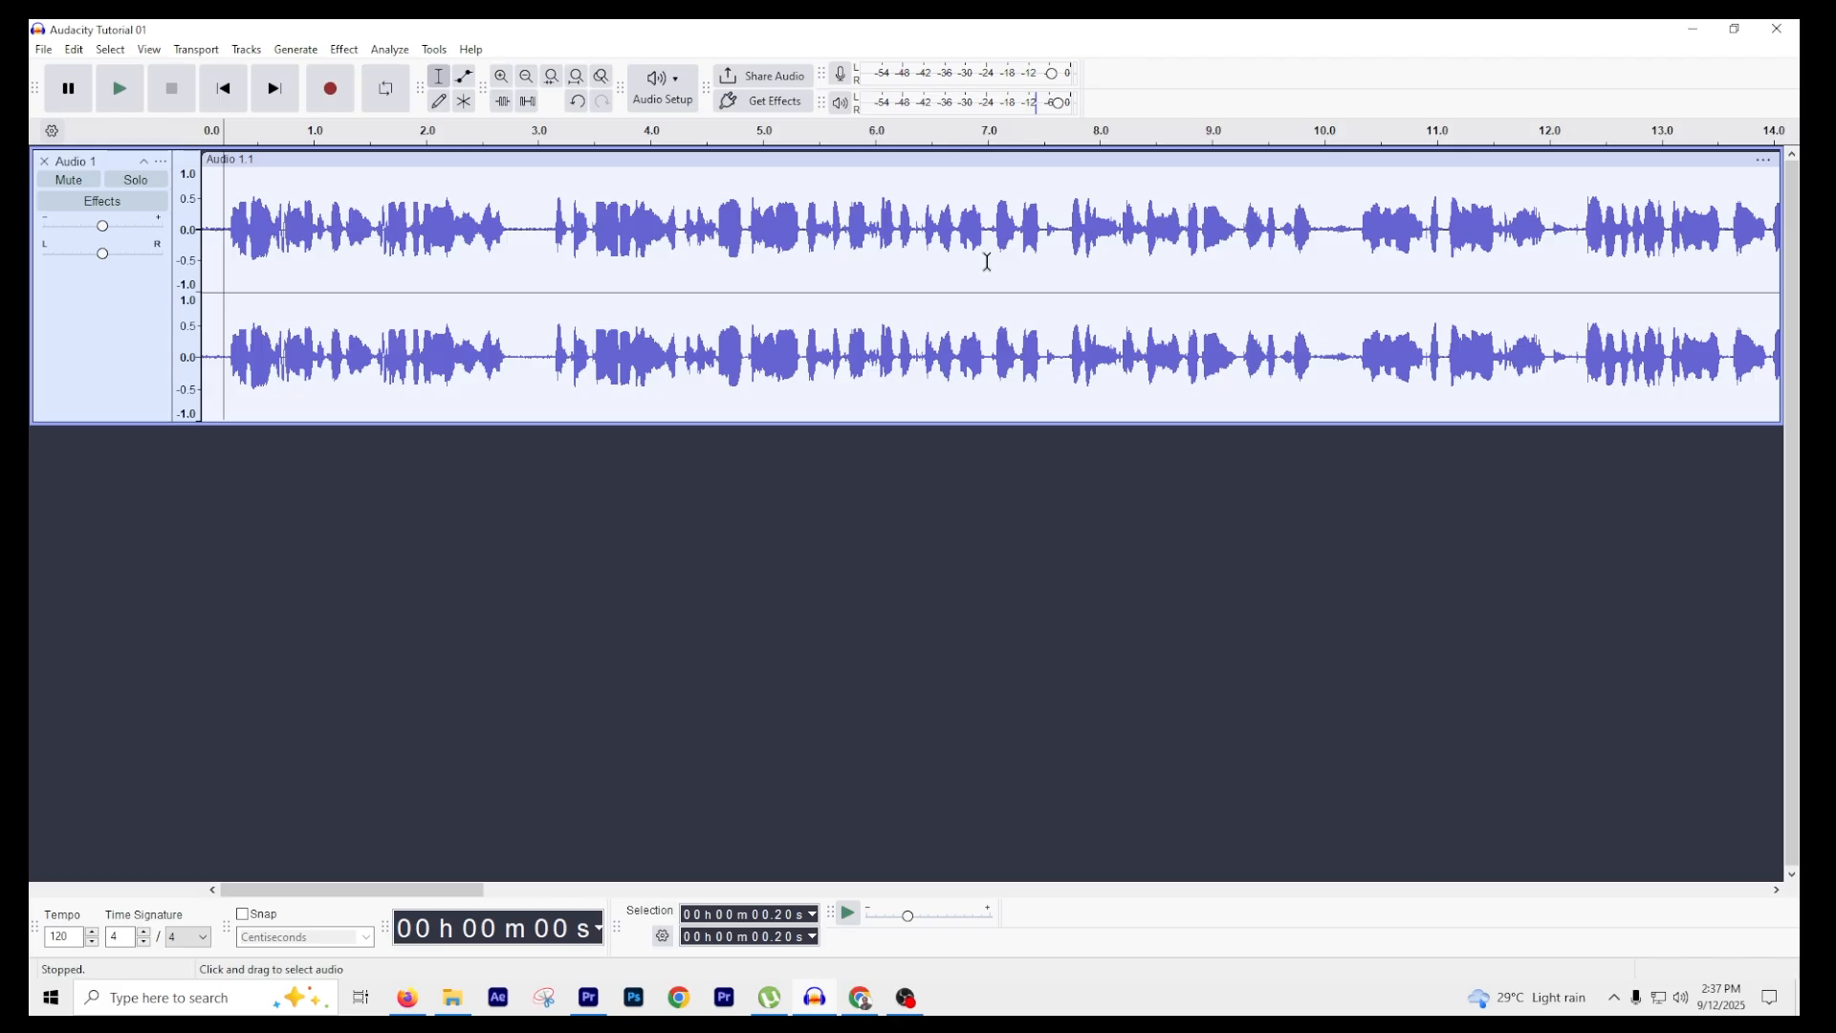
- Play the audio track from 0.20 s several times and check its level on the playback meter
key(space)
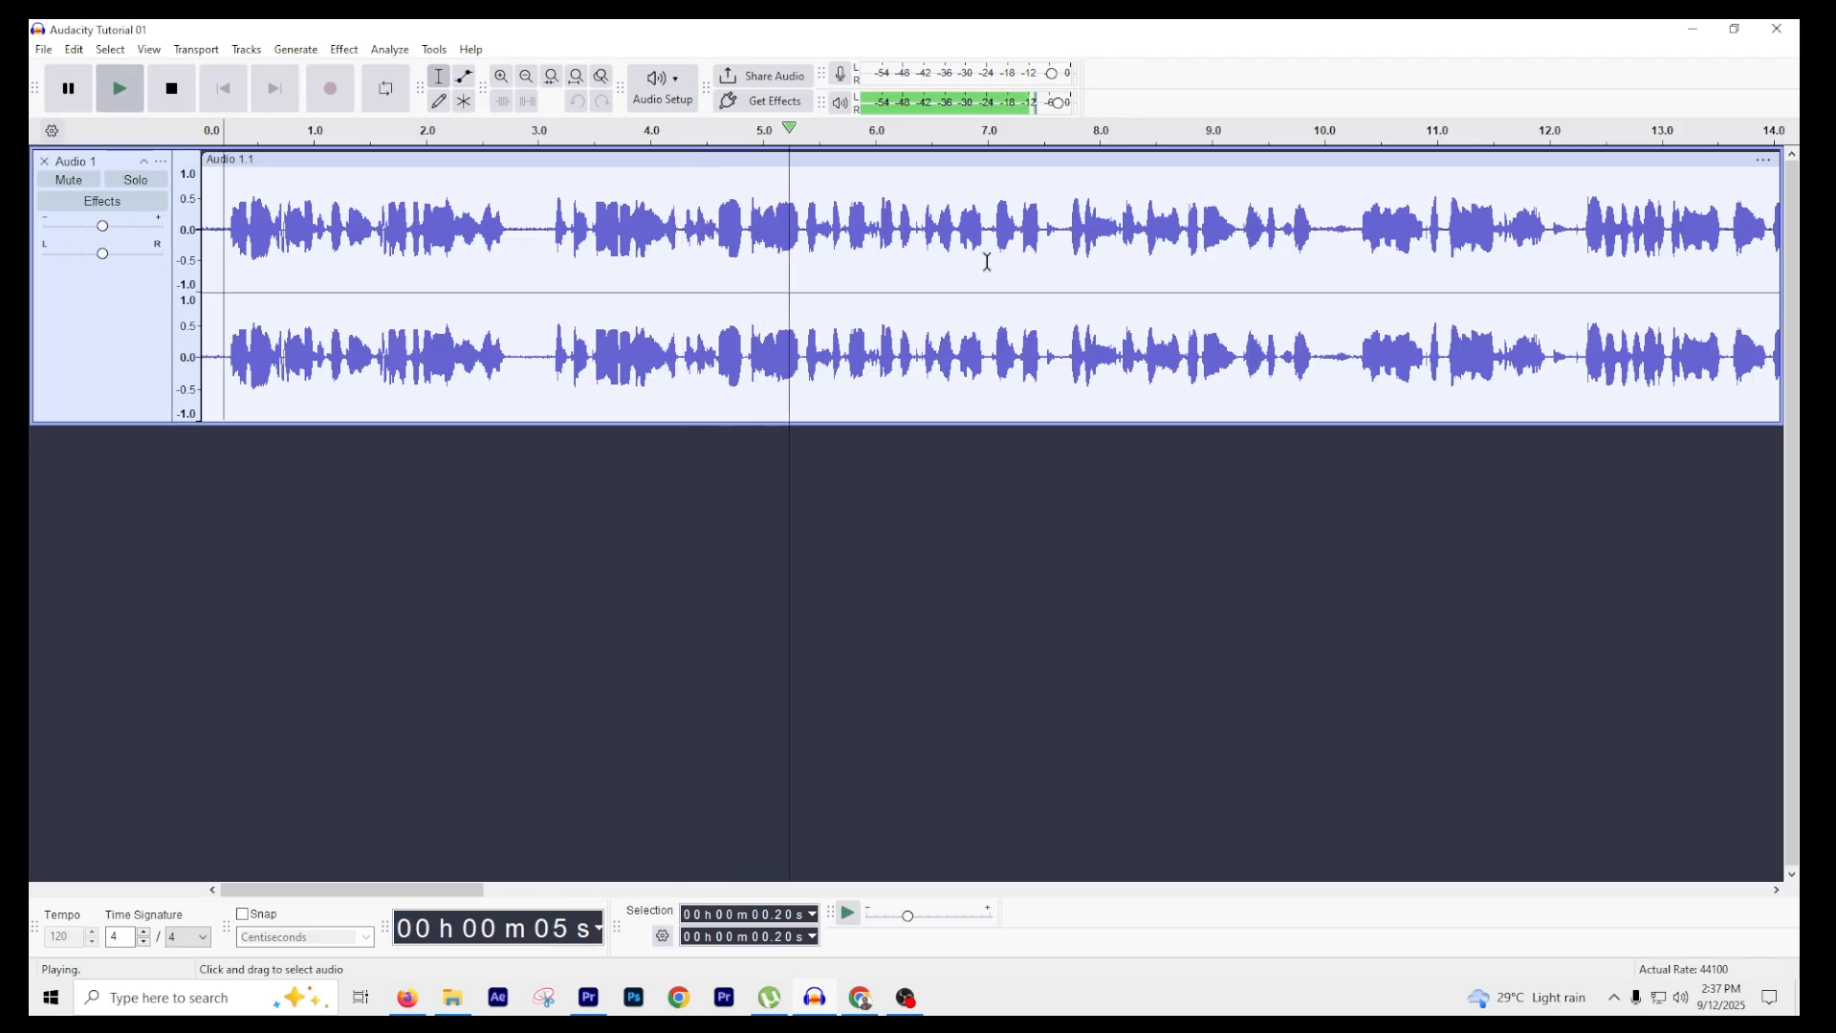
key(space)
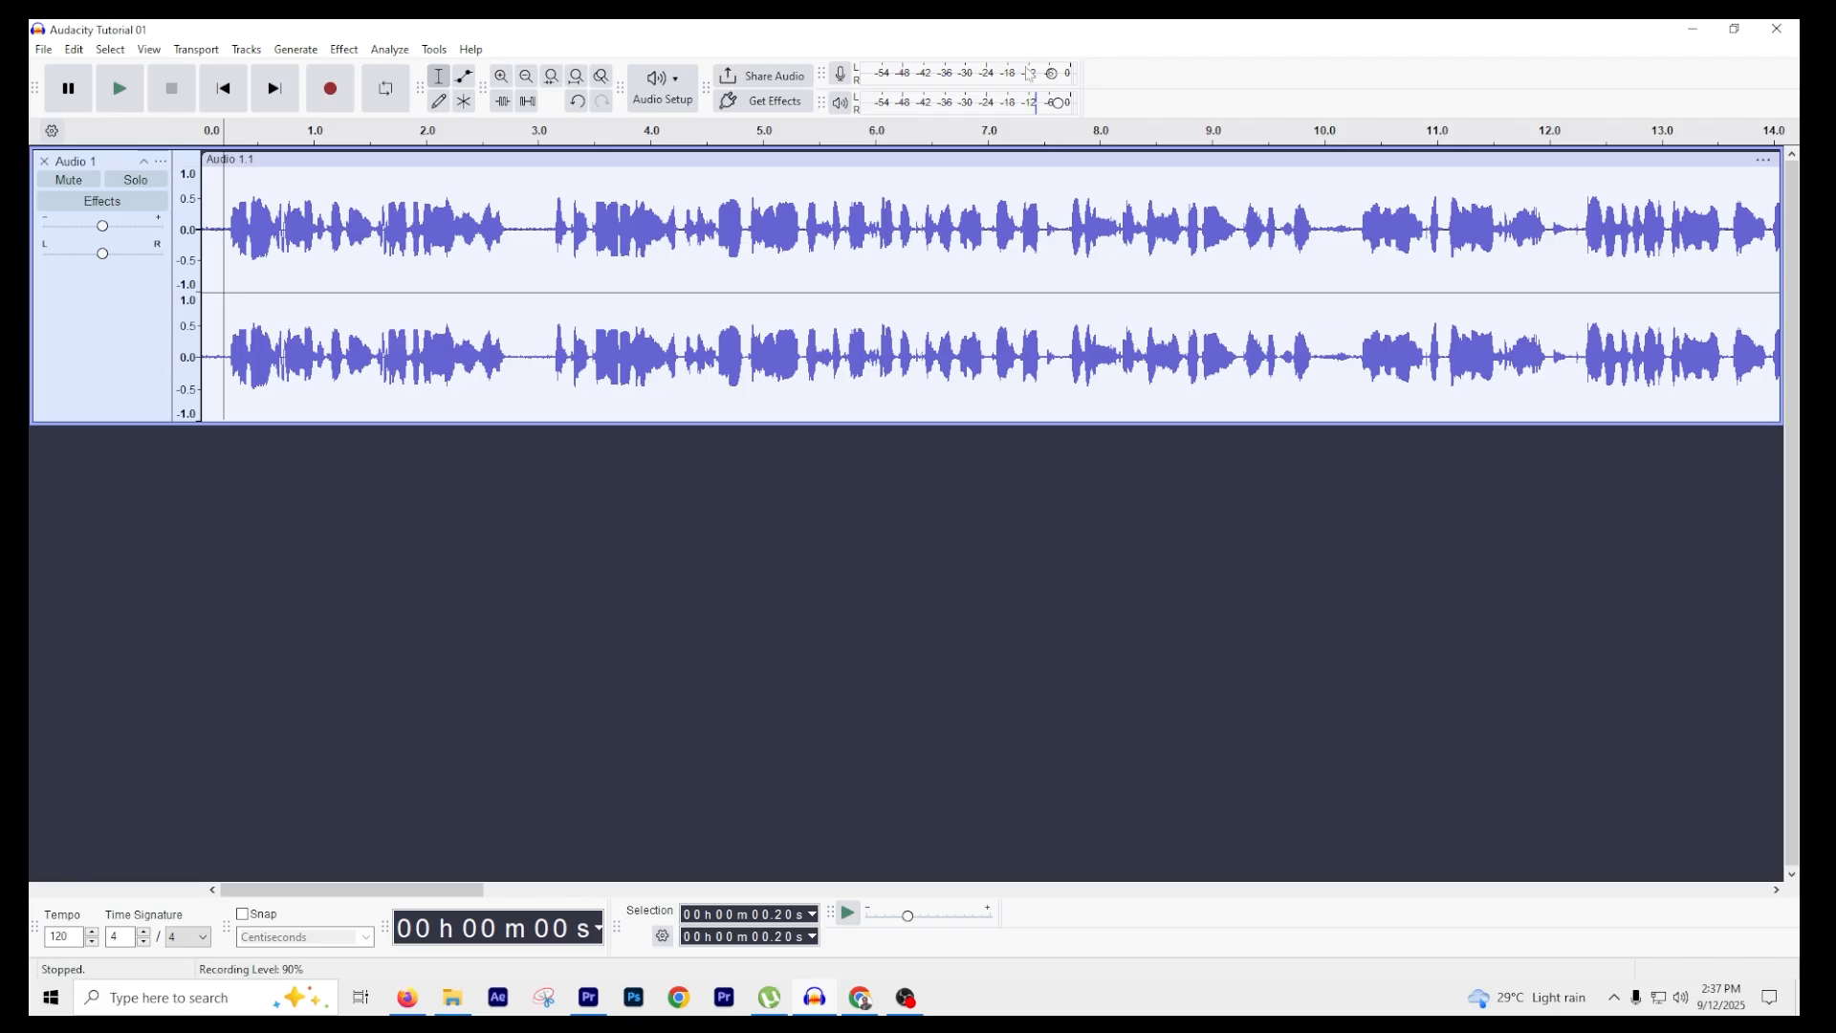
key(space)
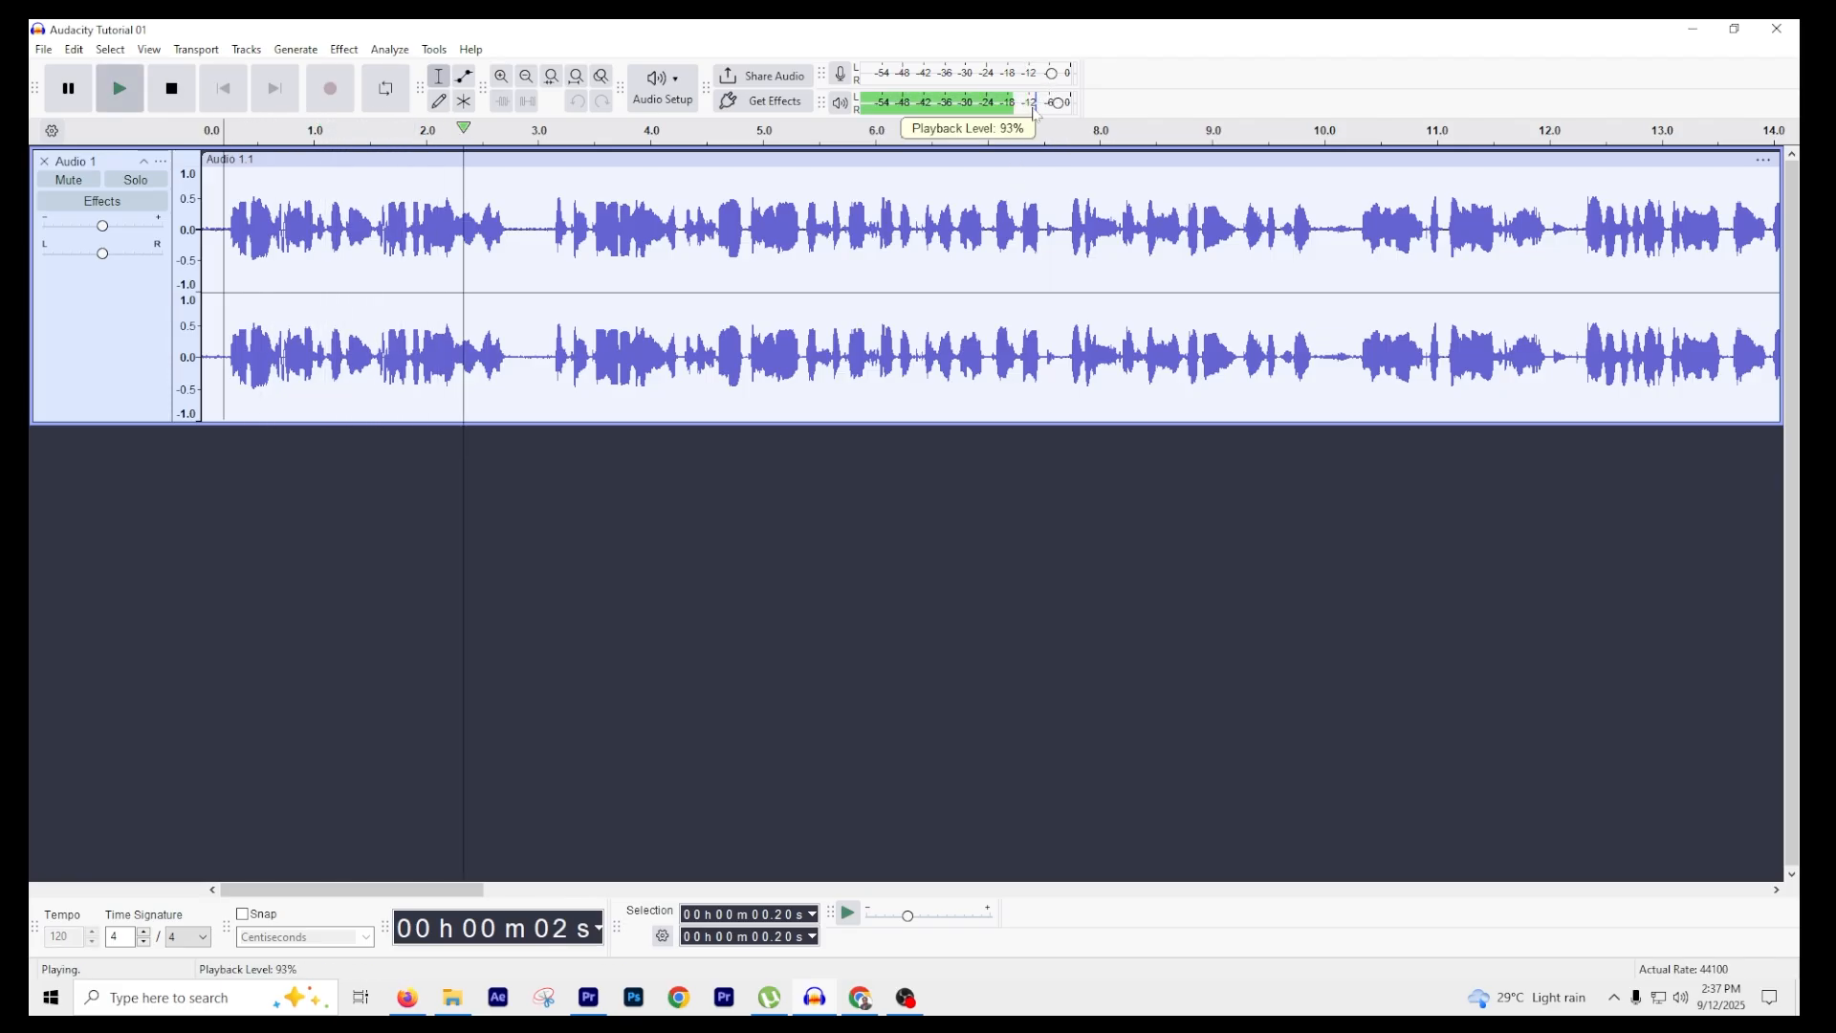
key(space)
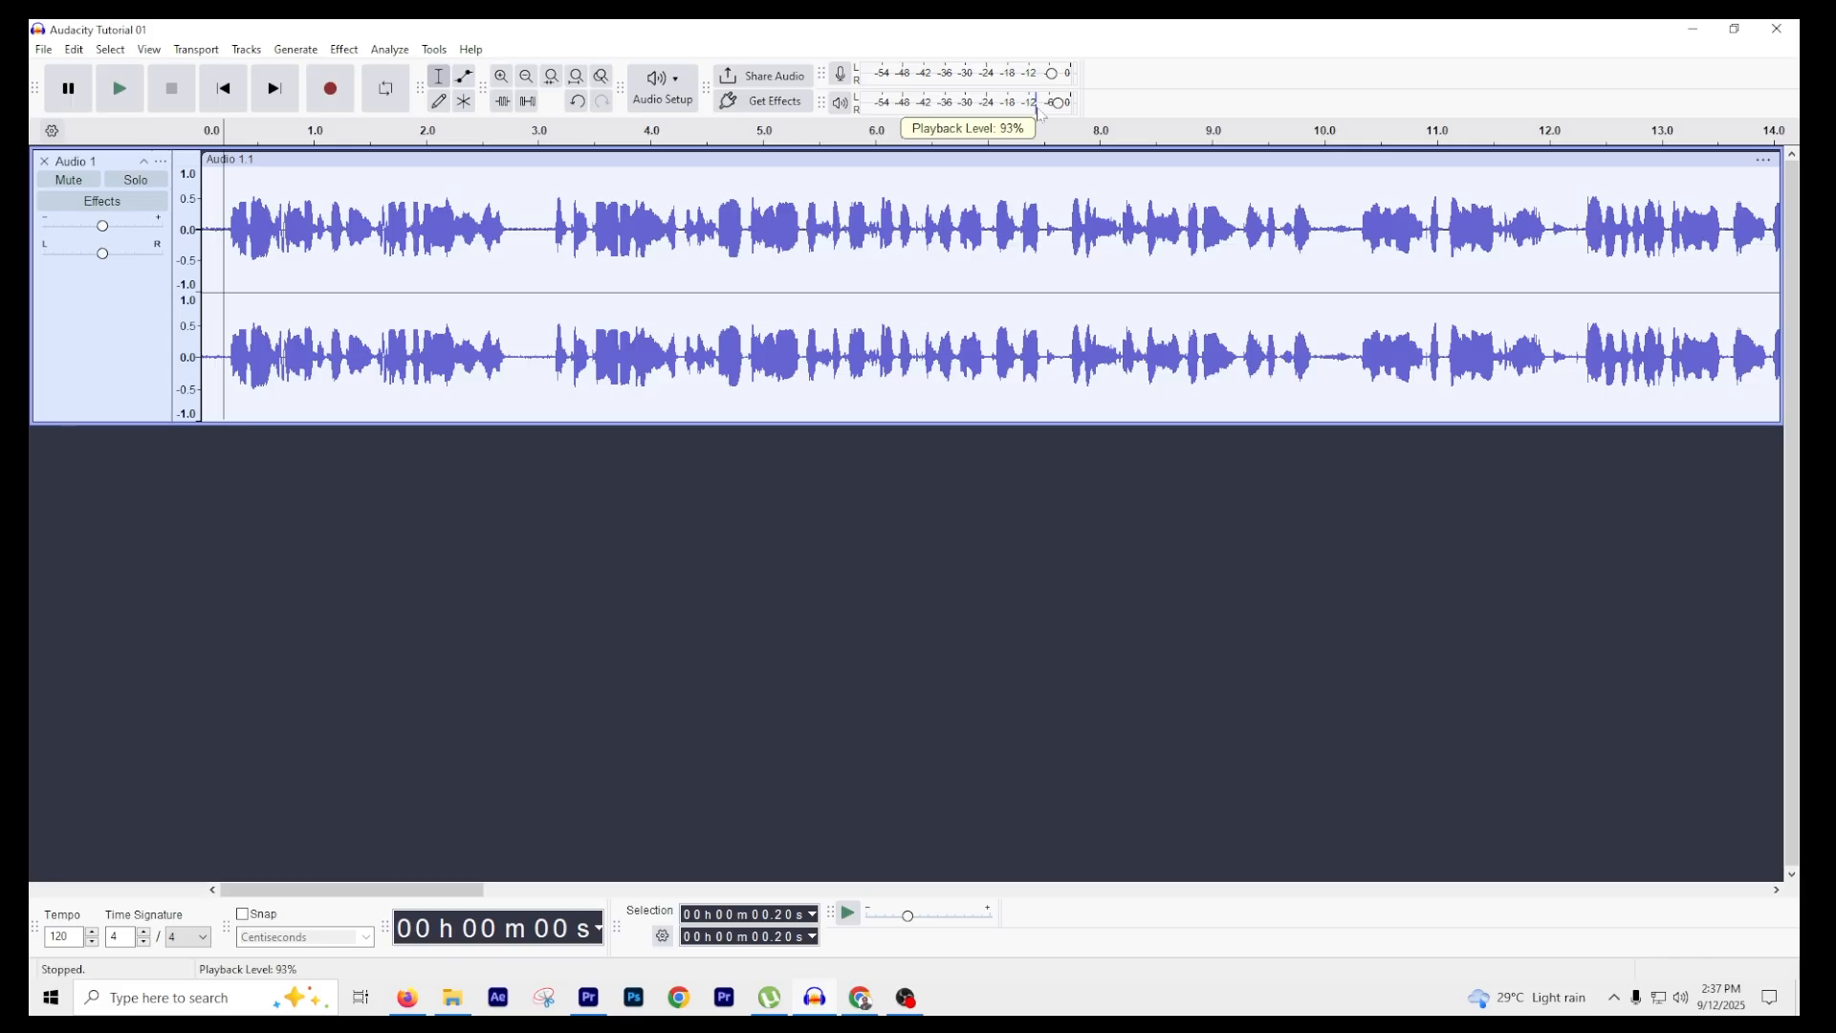
key(space)
key(space)
- Play the track from about 7.68 s and check the playback level again
click(1063, 228)
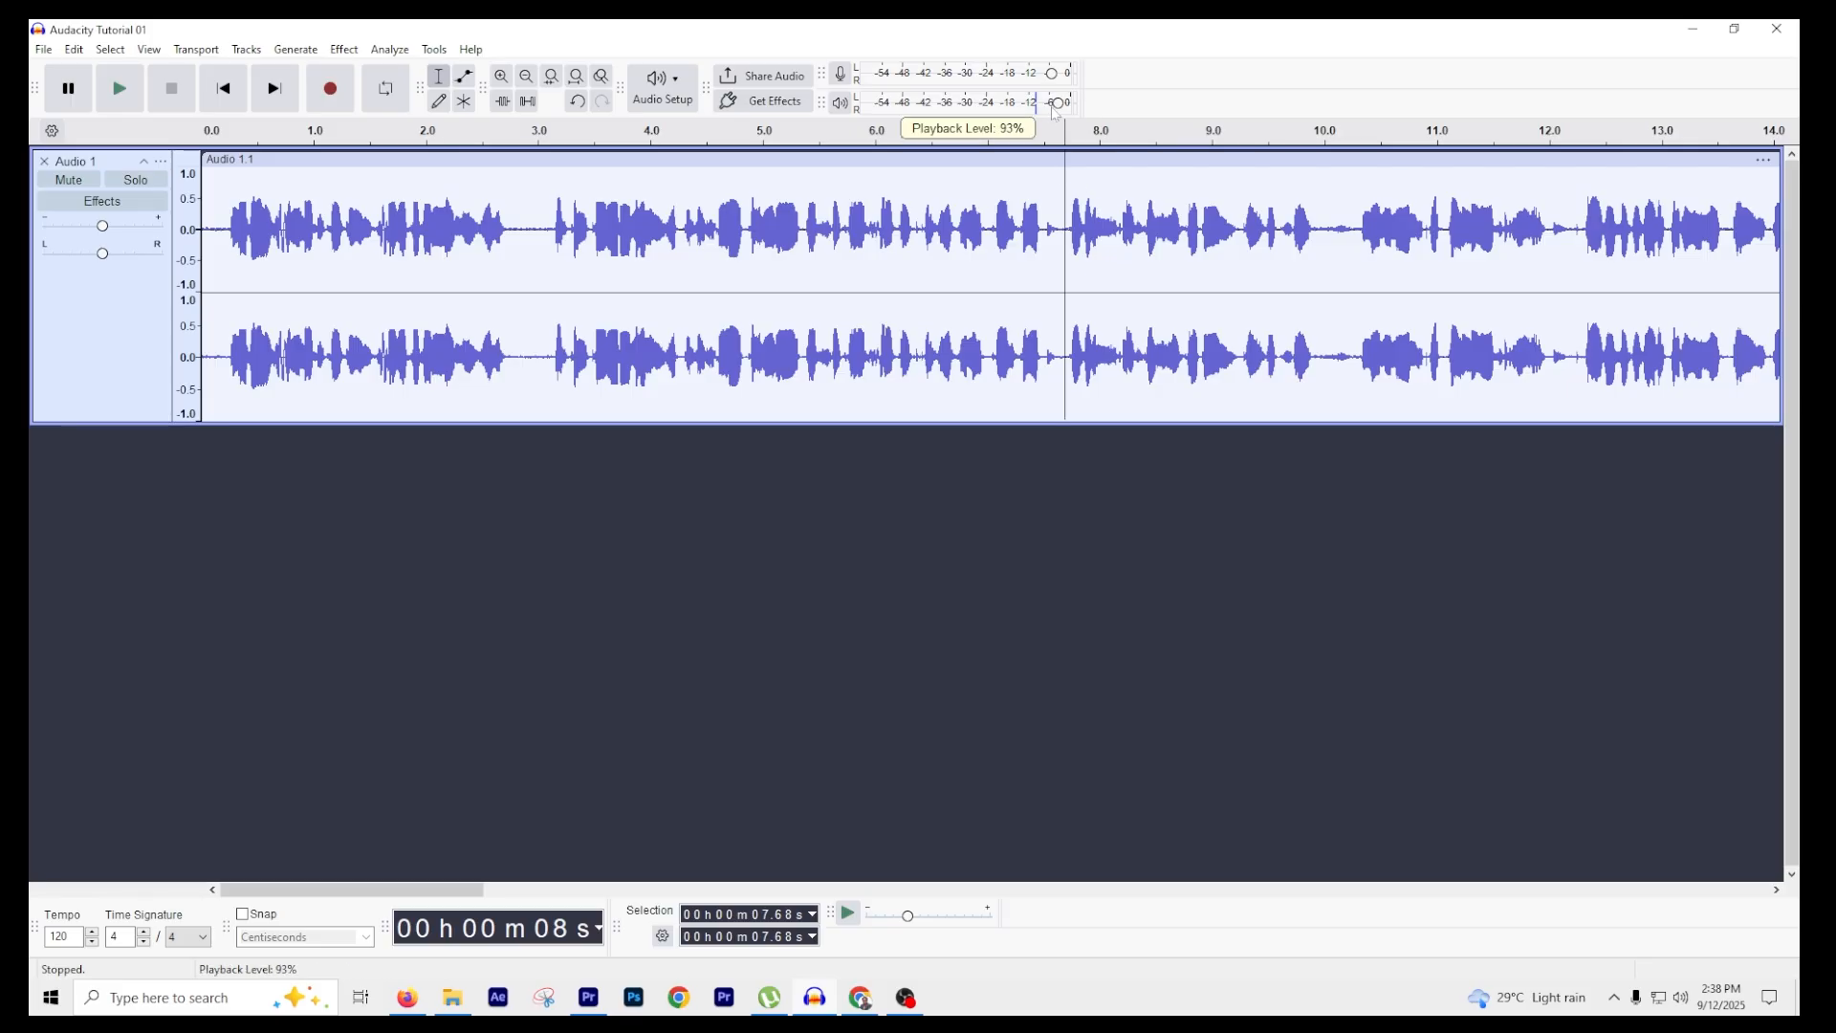
key(space)
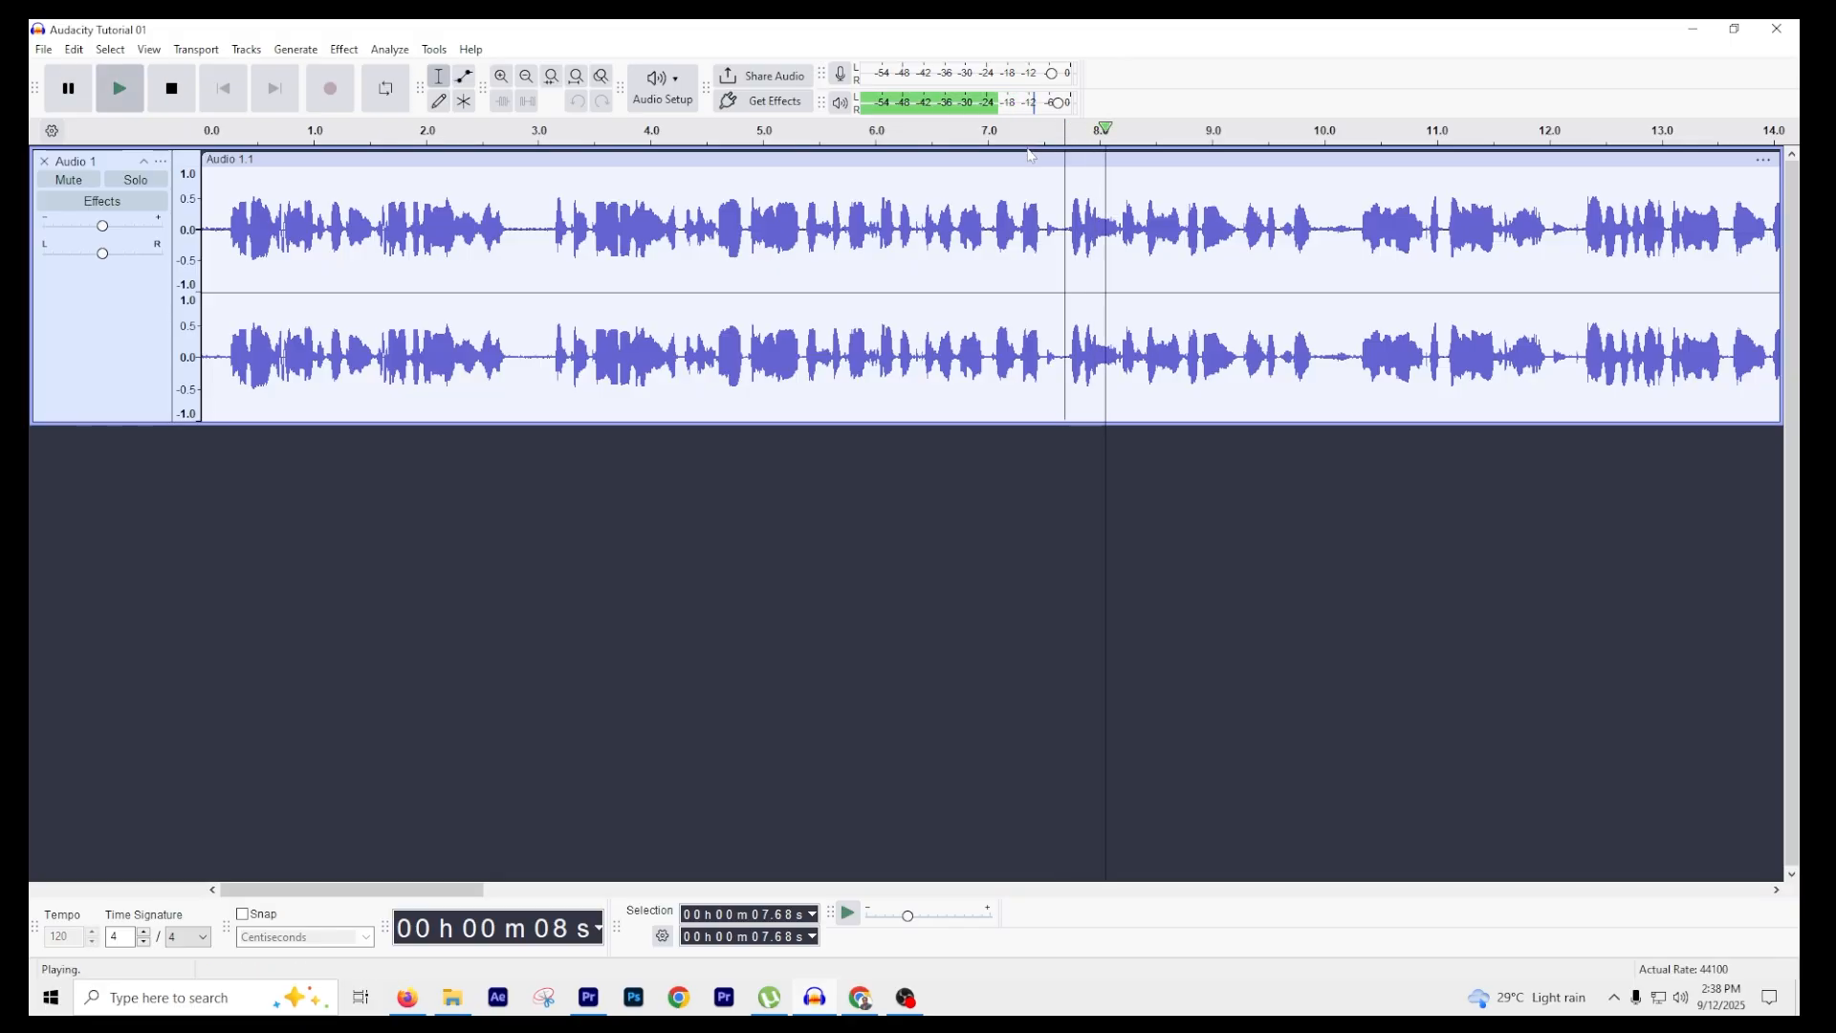
key(space)
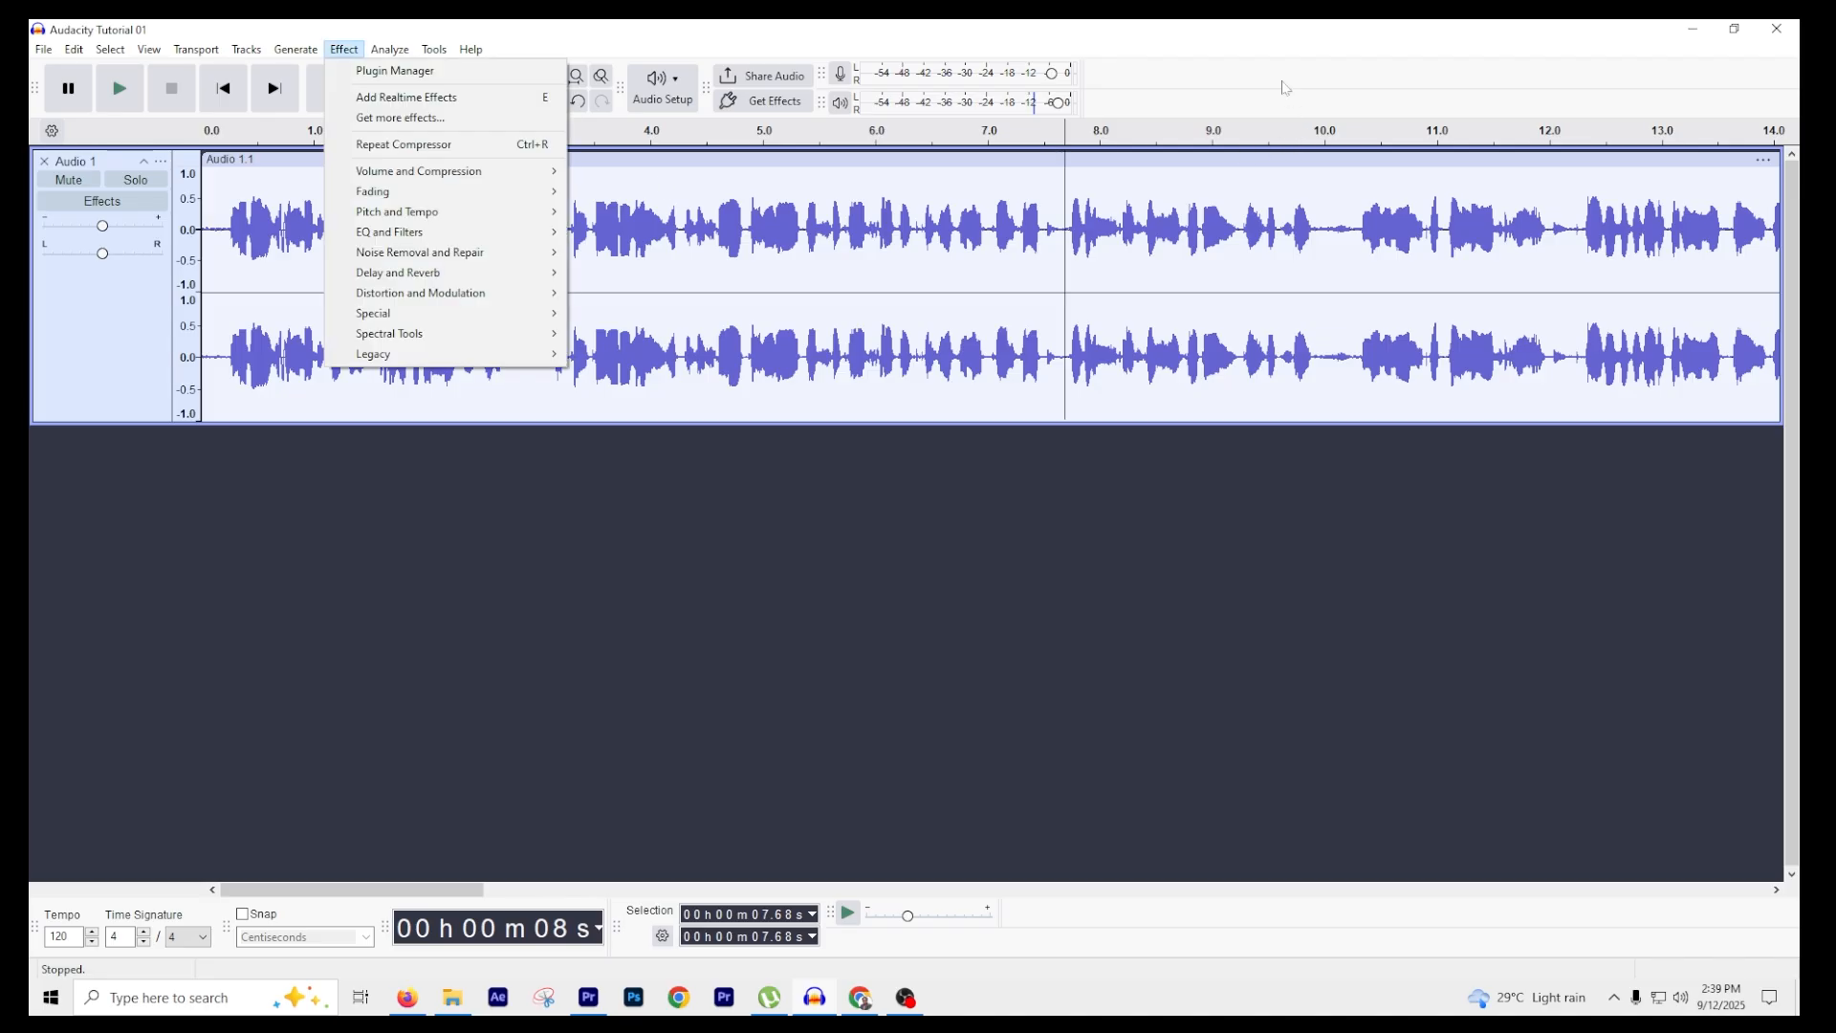
click(1282, 85)
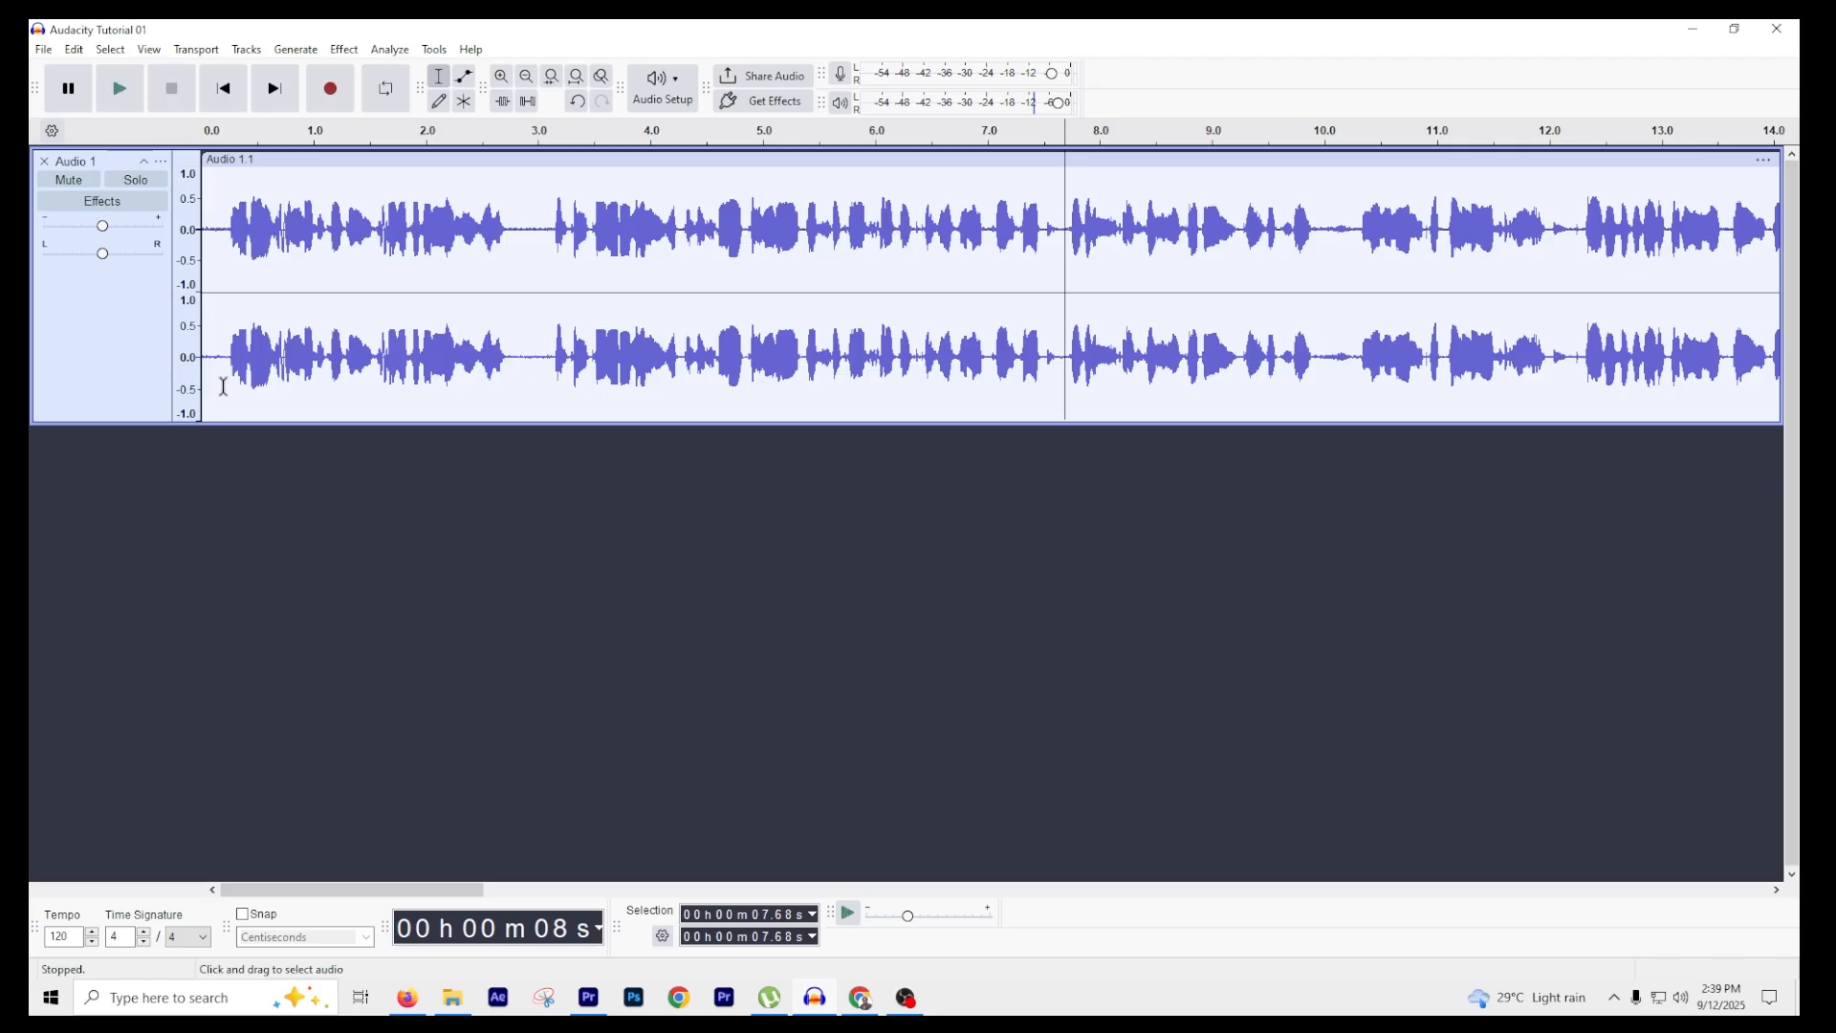
- Normalize the whole audio track to a peak amplitude of -5 dB with DC offset removal on
click(101, 330)
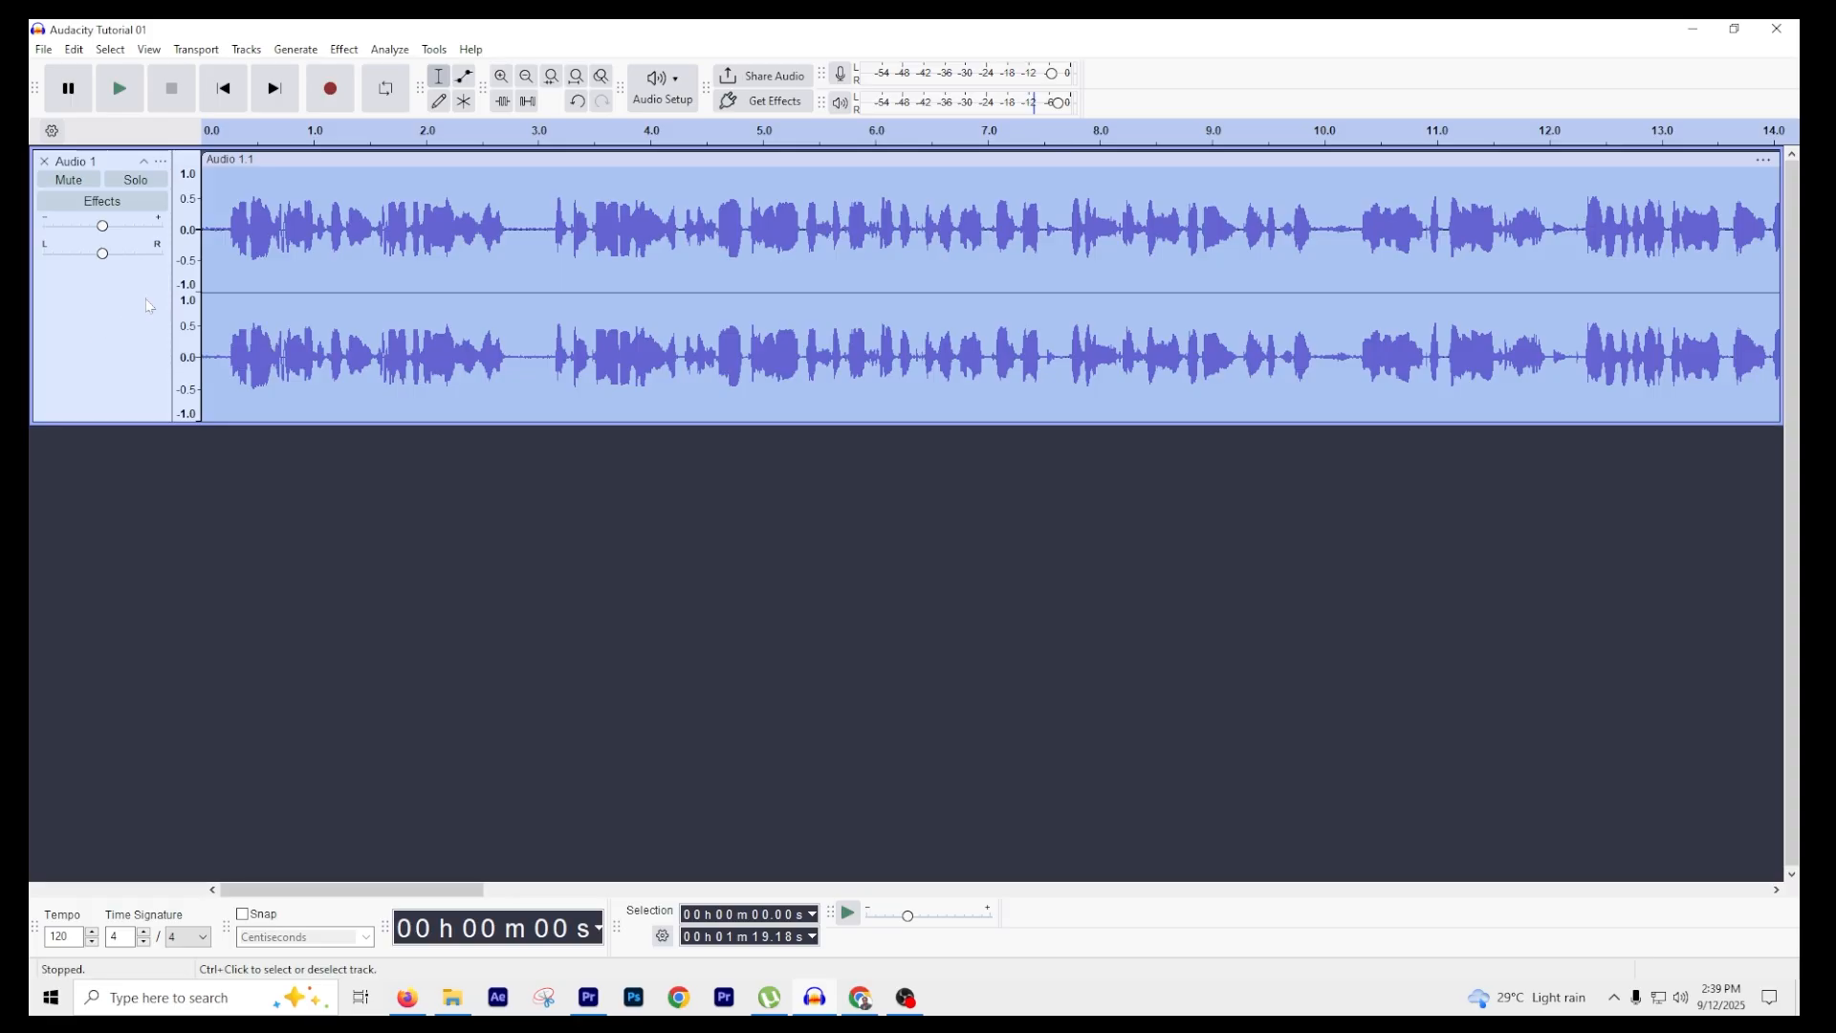
click(340, 53)
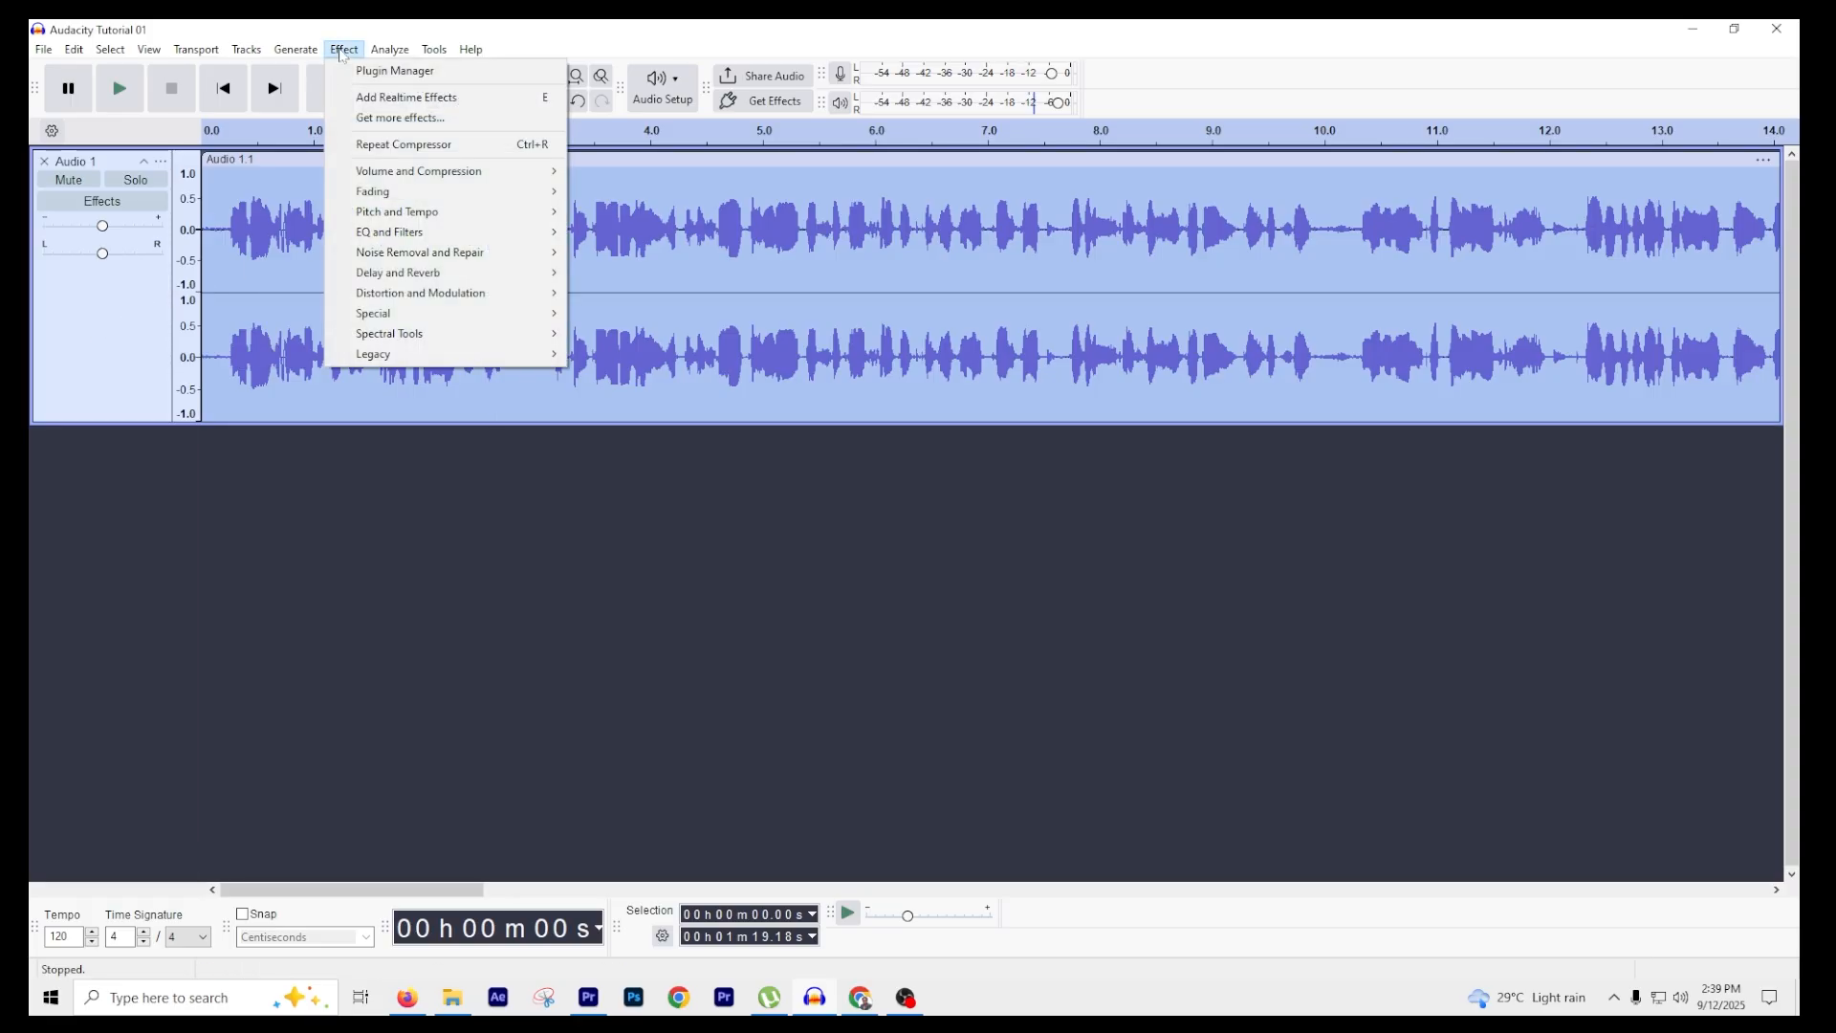
mouse_move(392, 174)
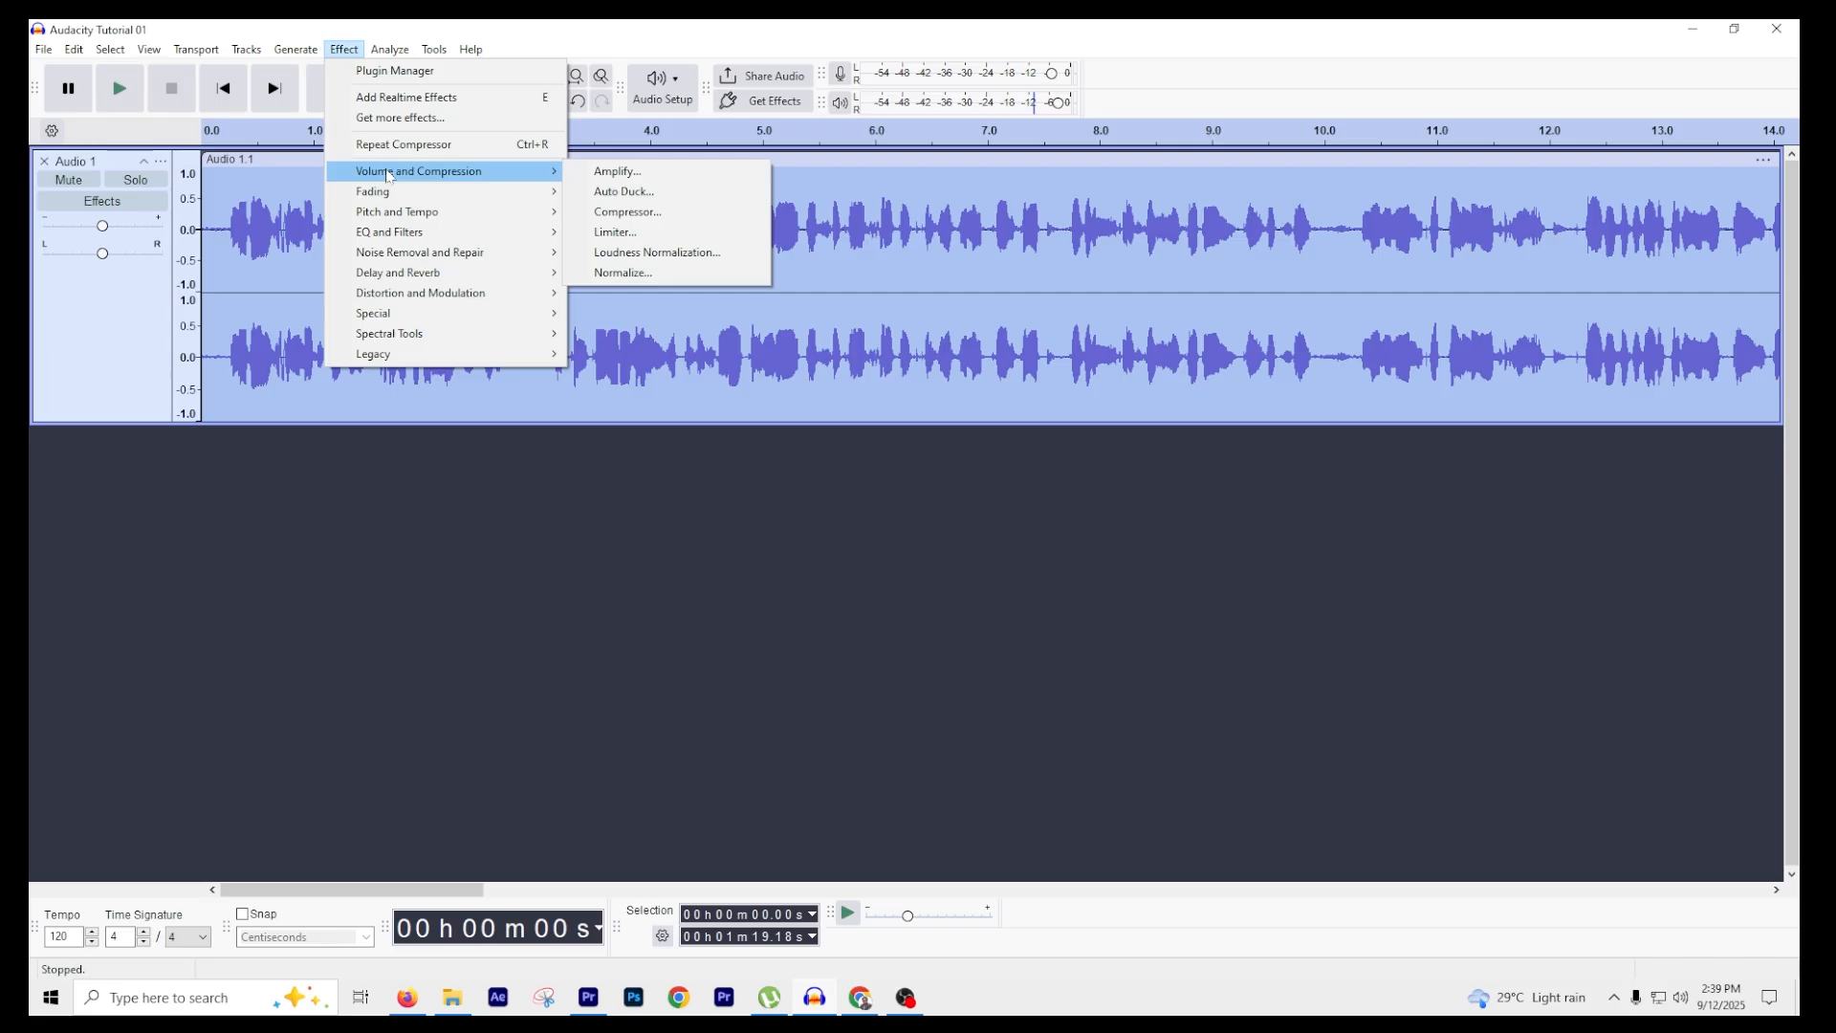
click(644, 274)
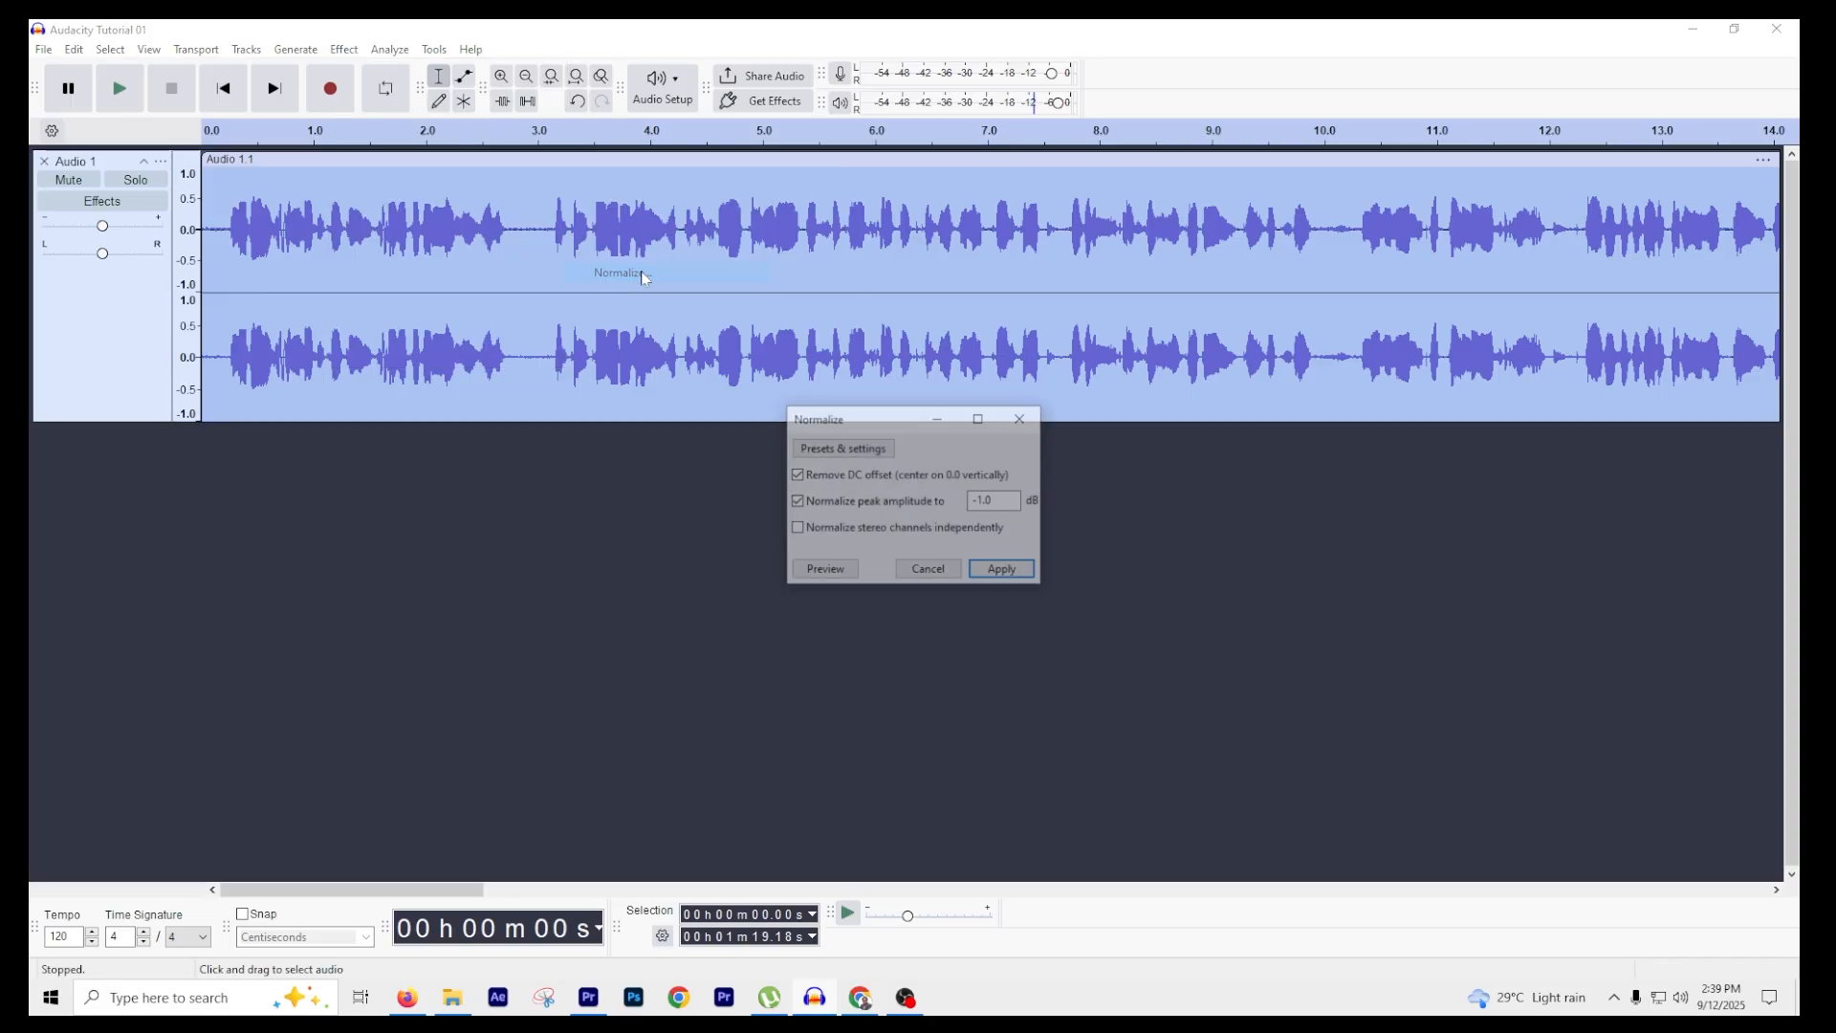
click(1000, 505)
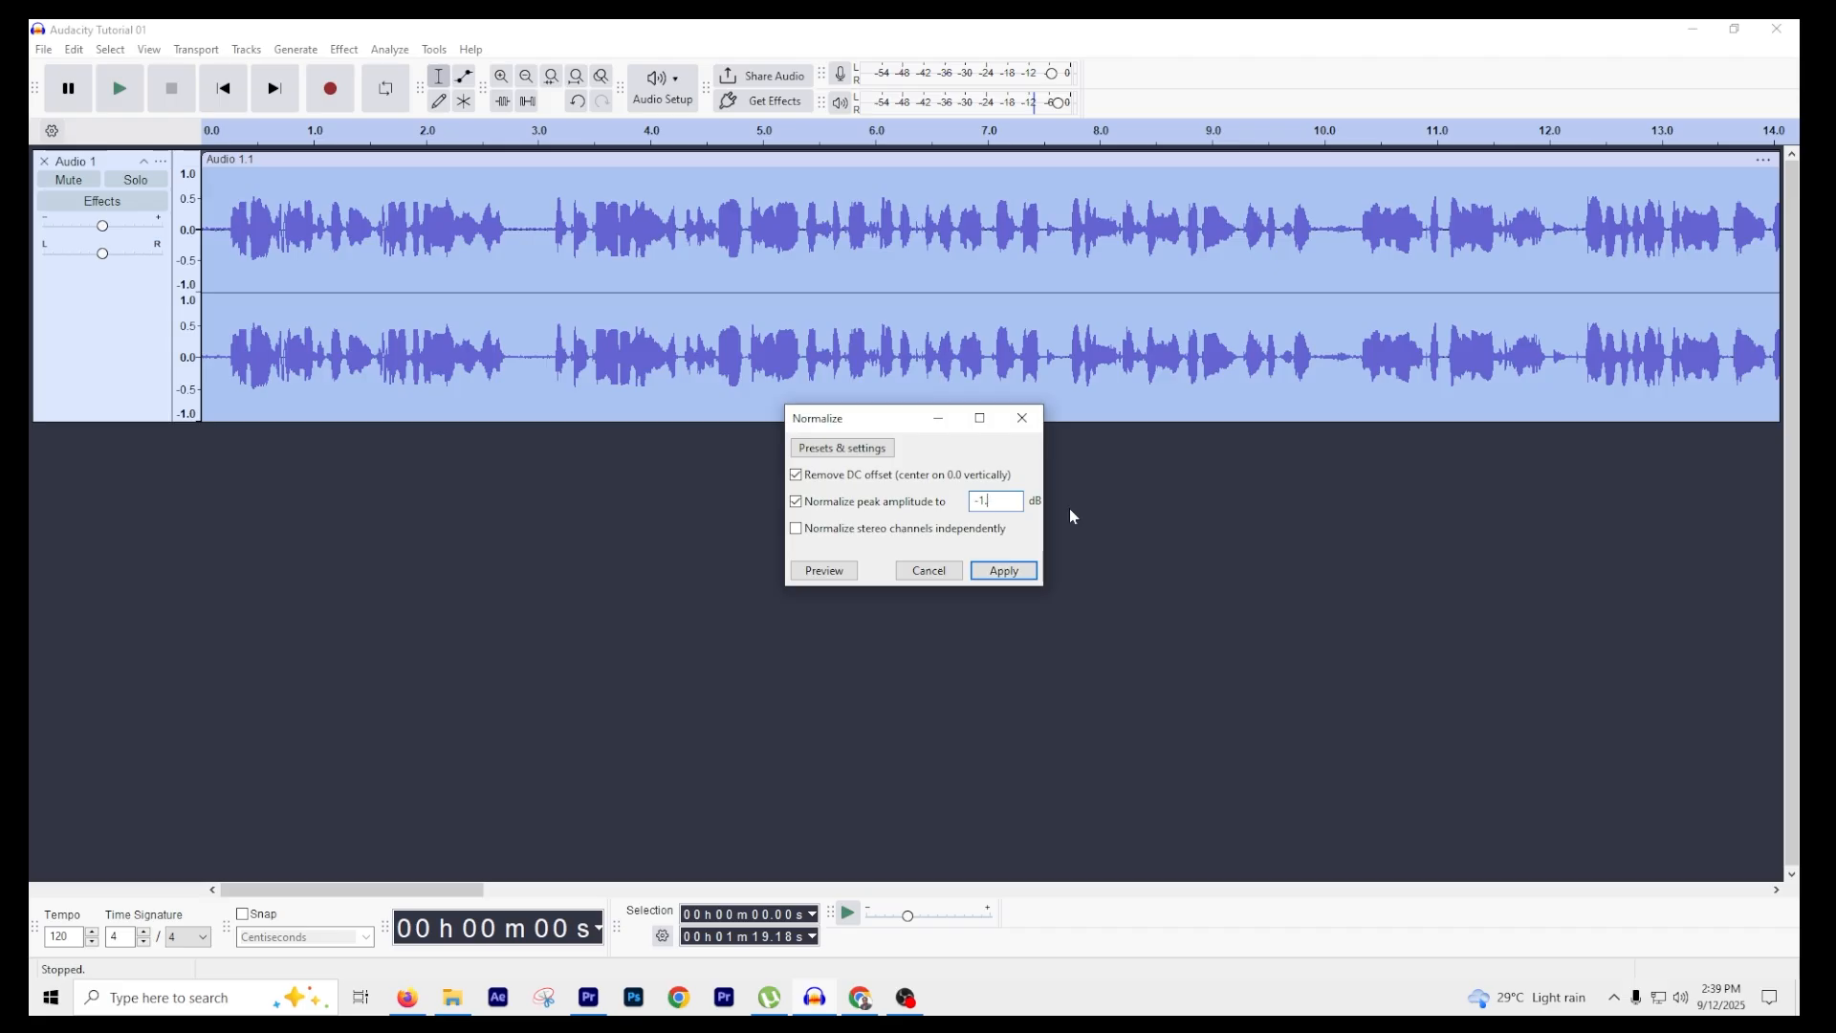
key(BackSpace)
key(BackSpace)
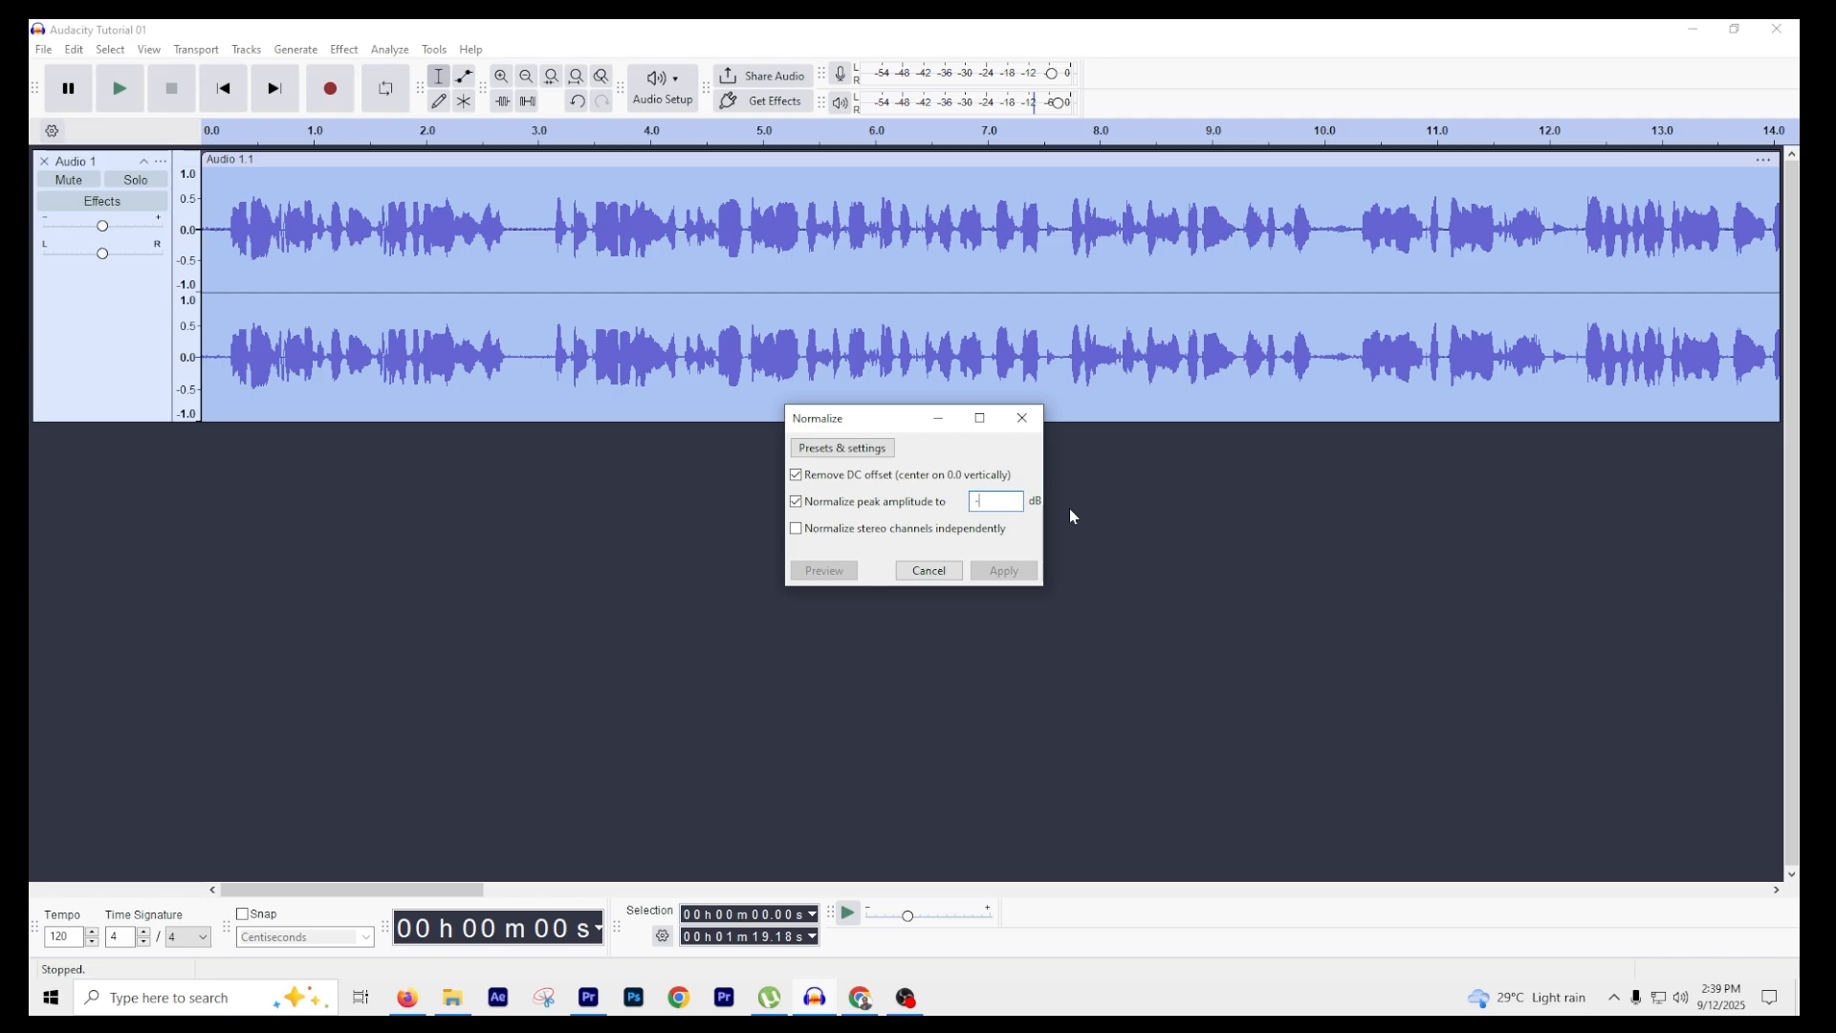
text(5)
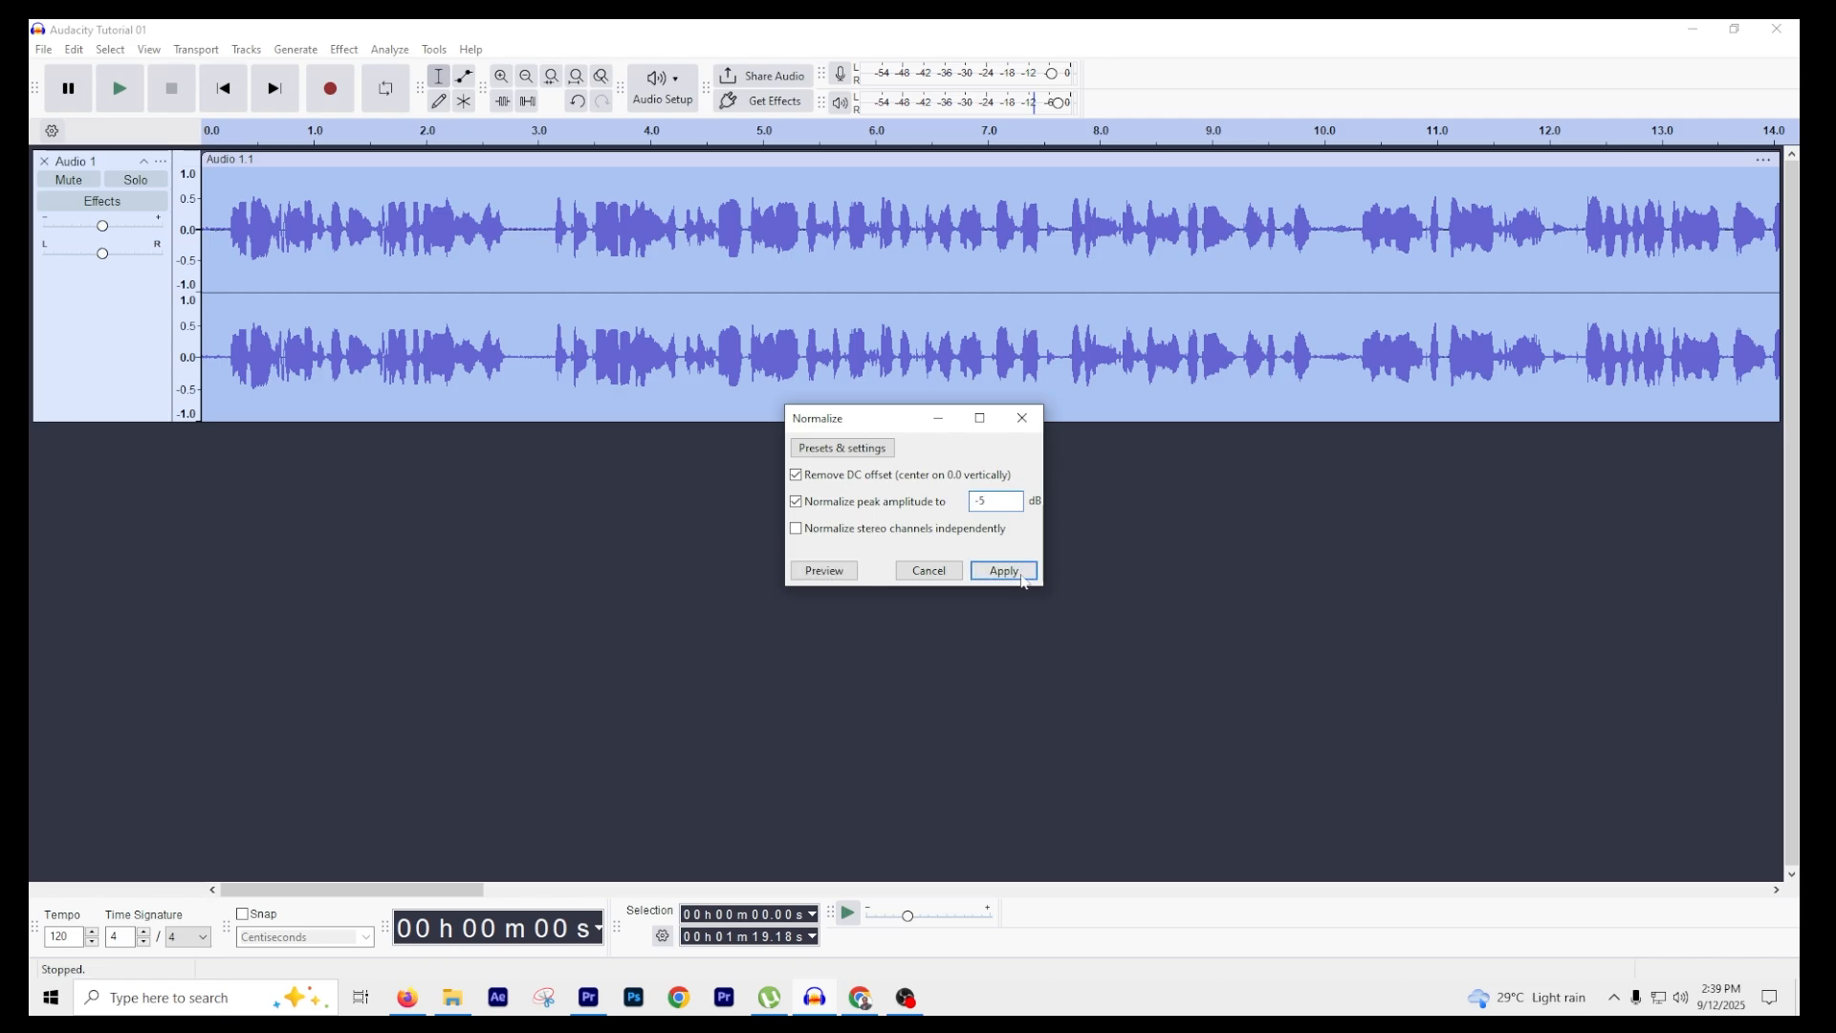
click(1018, 572)
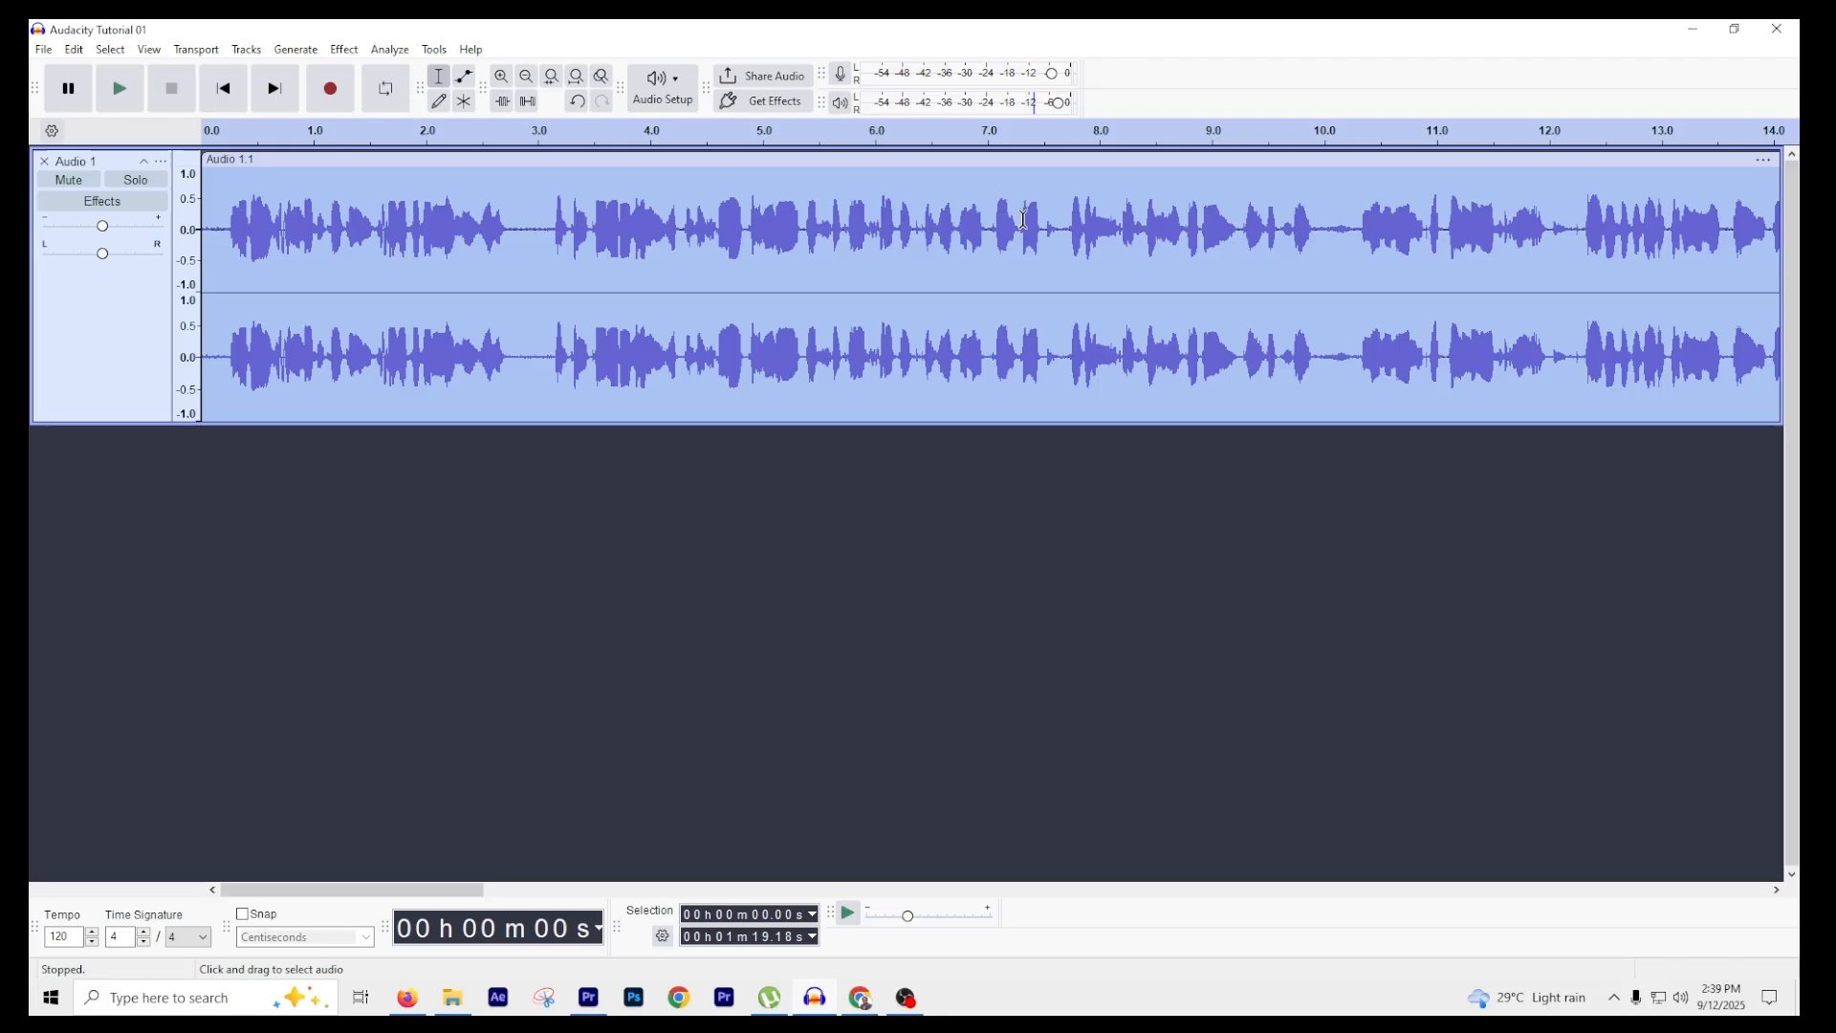
- Play the track from about 6.67 s to check the level after normalizing
click(952, 232)
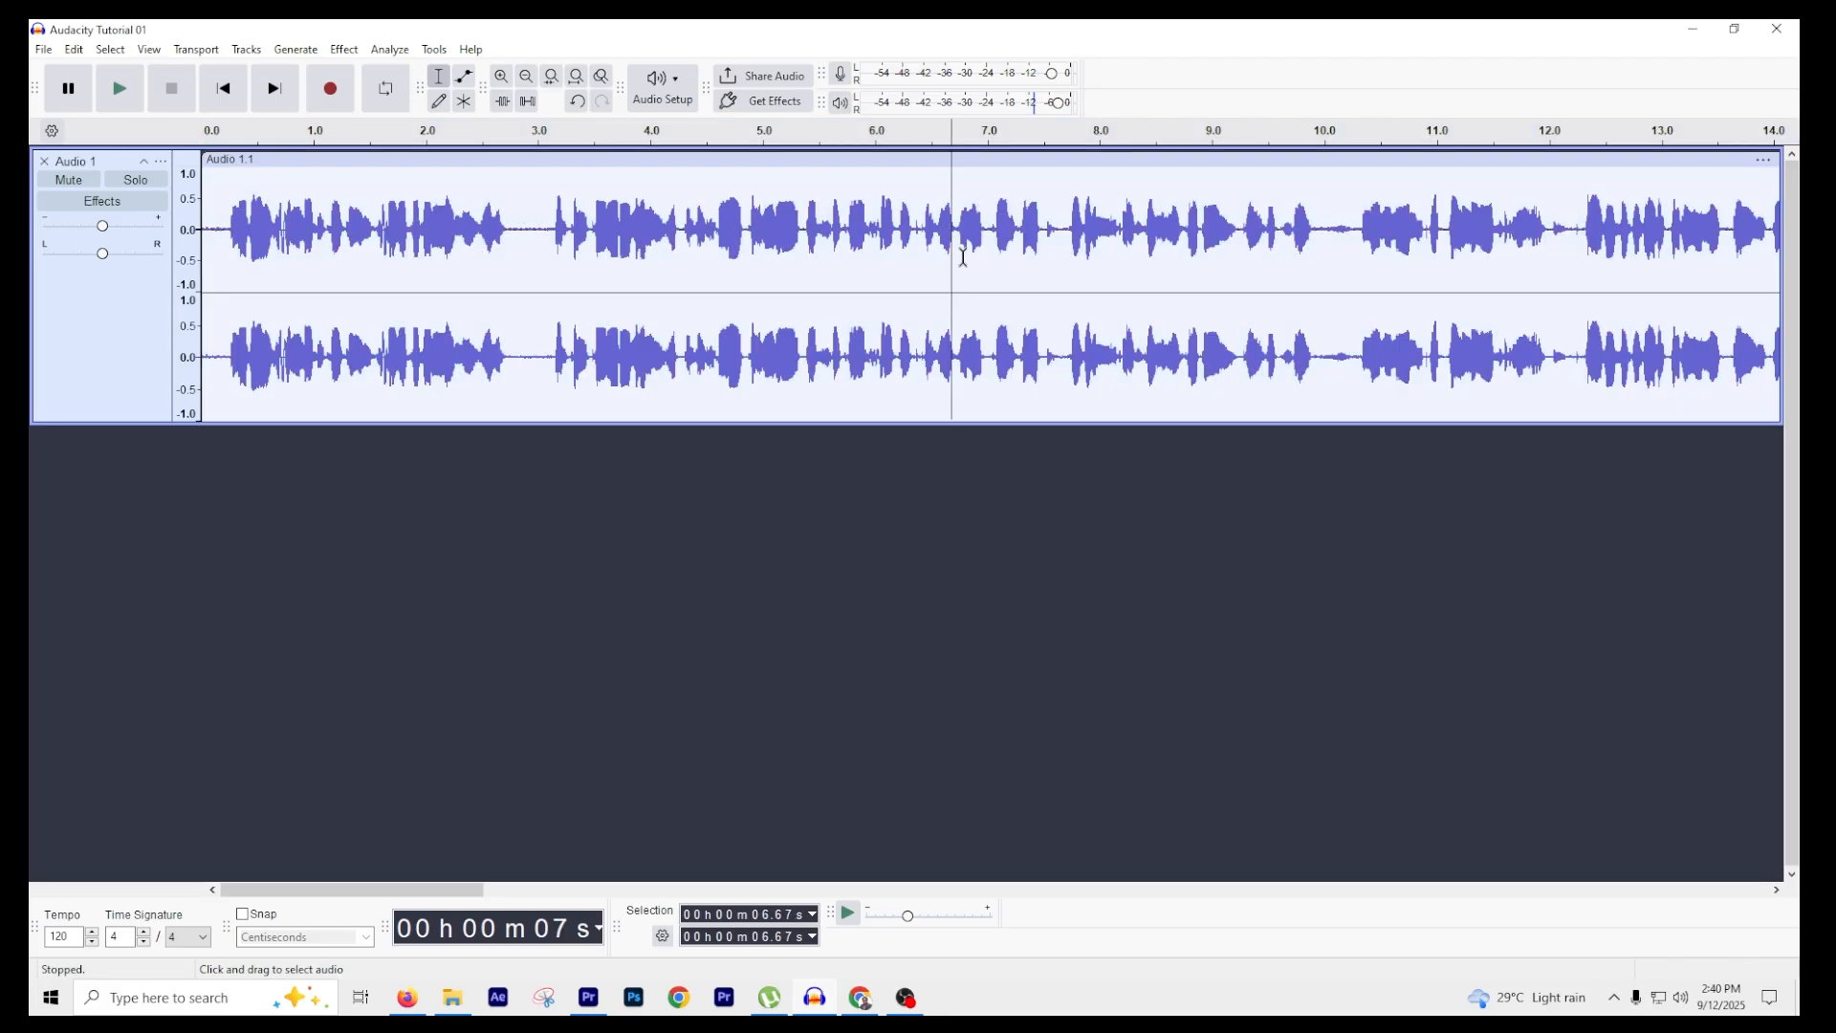
key(space)
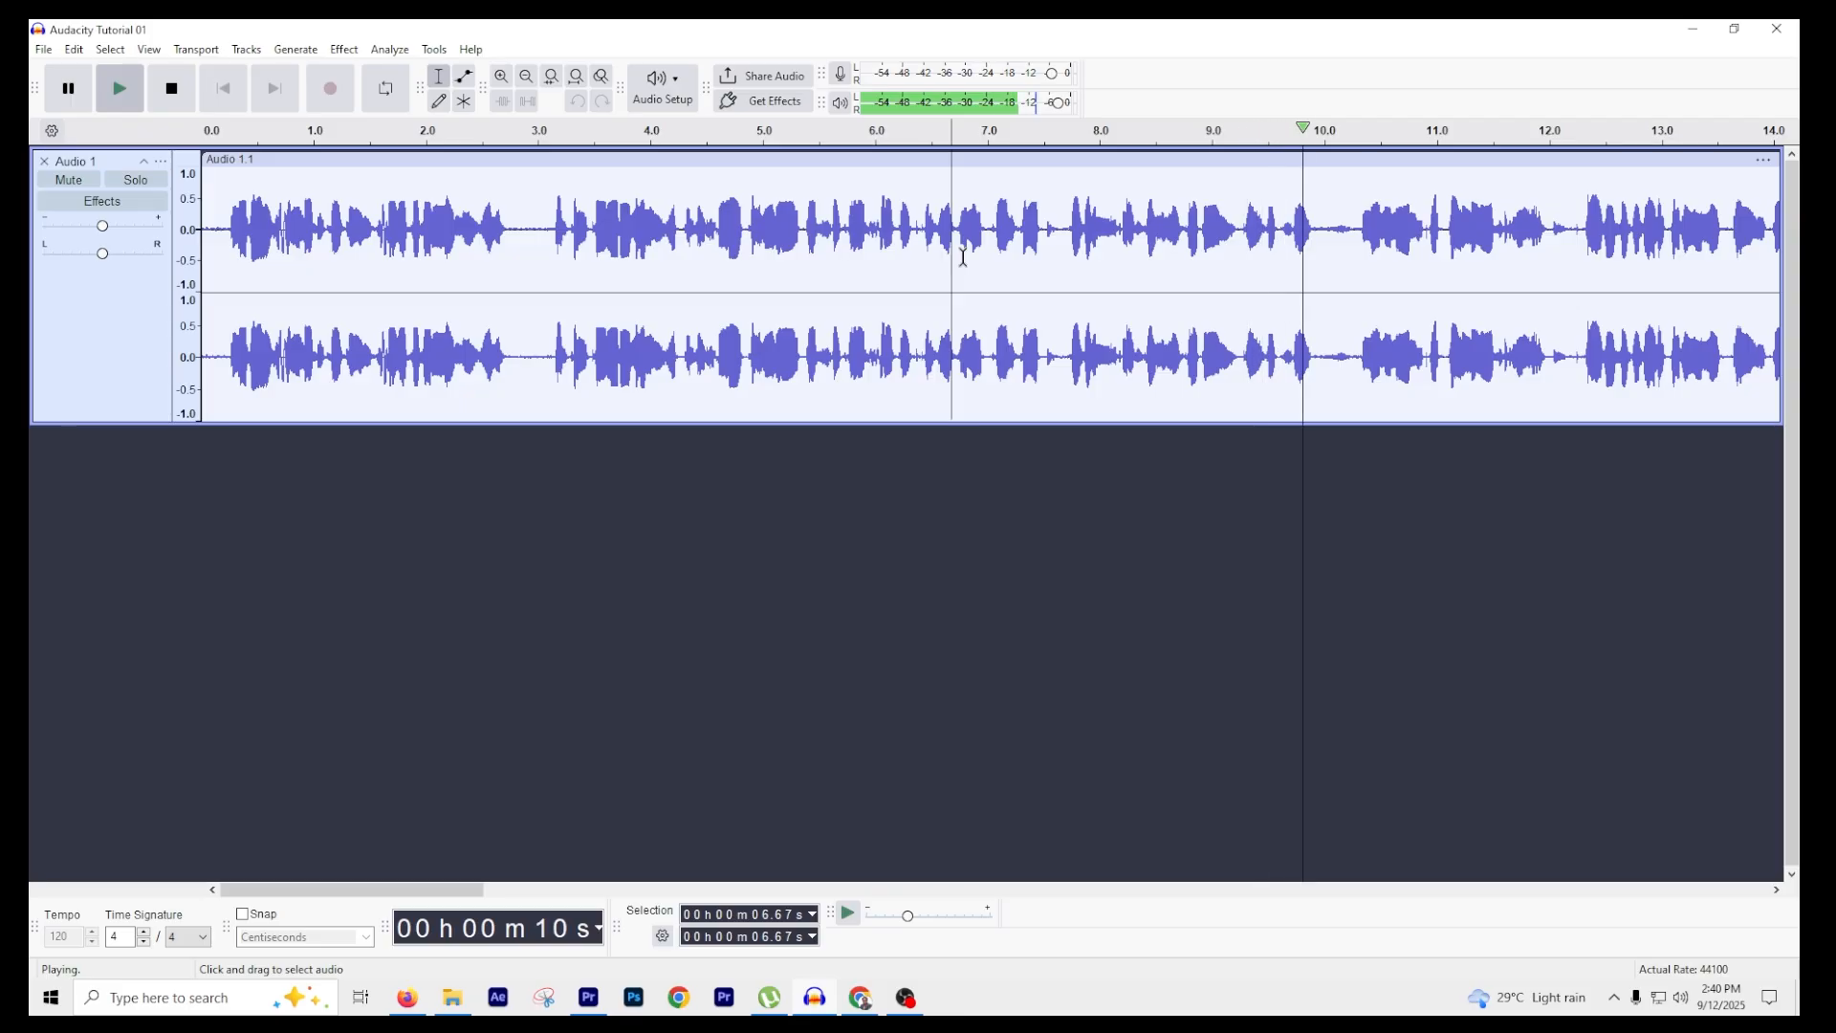
key(space)
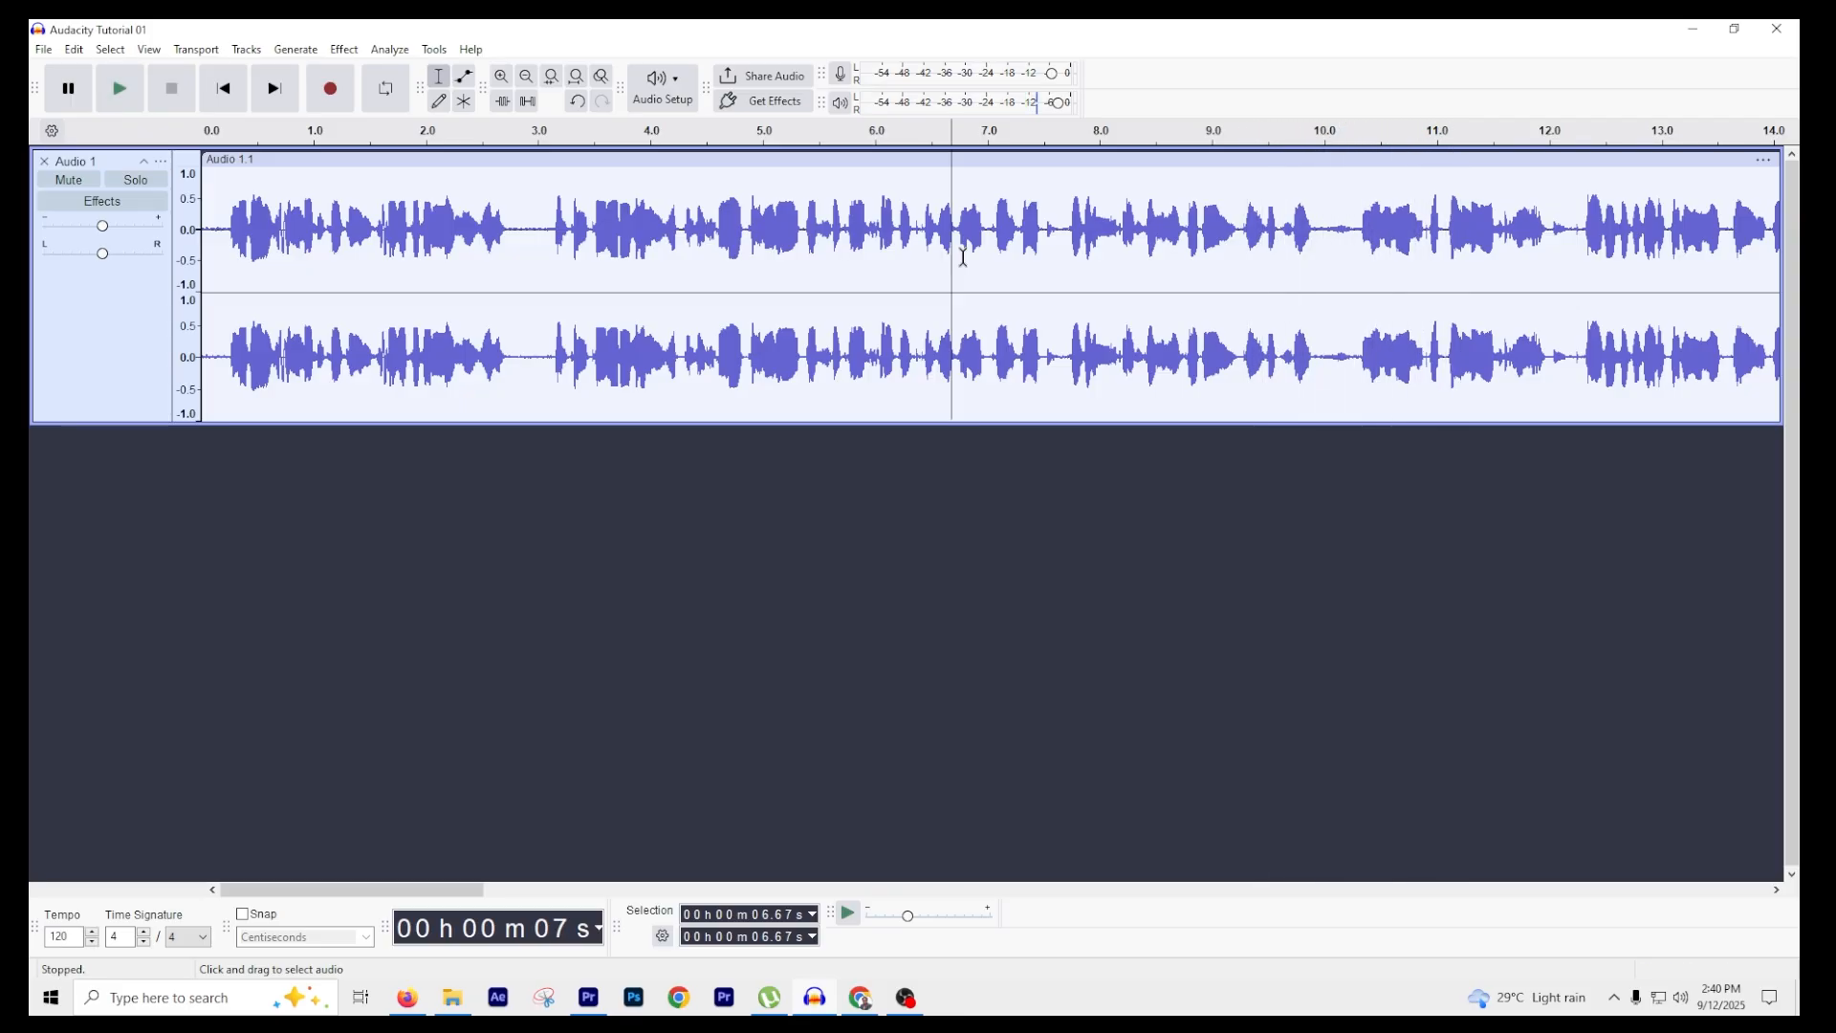
- Normalize the entire track again with the peak amplitude set to -3 dB
key(ctrl+a)
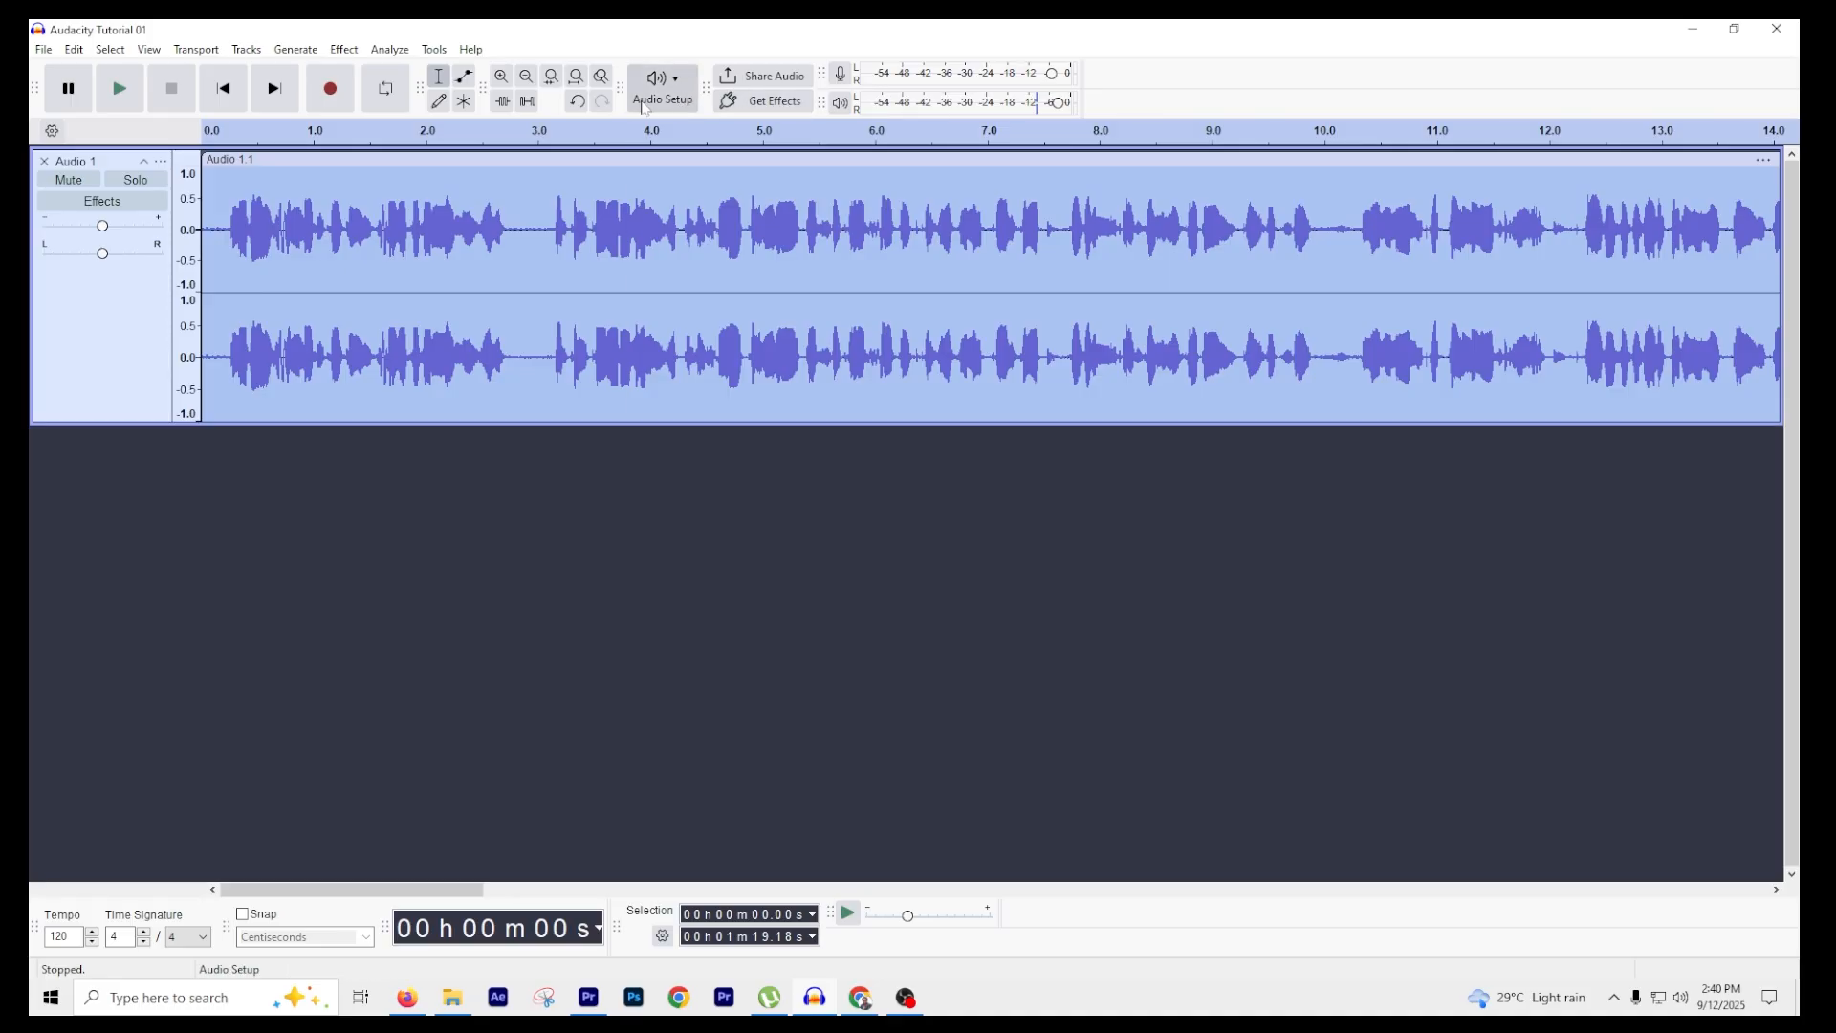
click(341, 52)
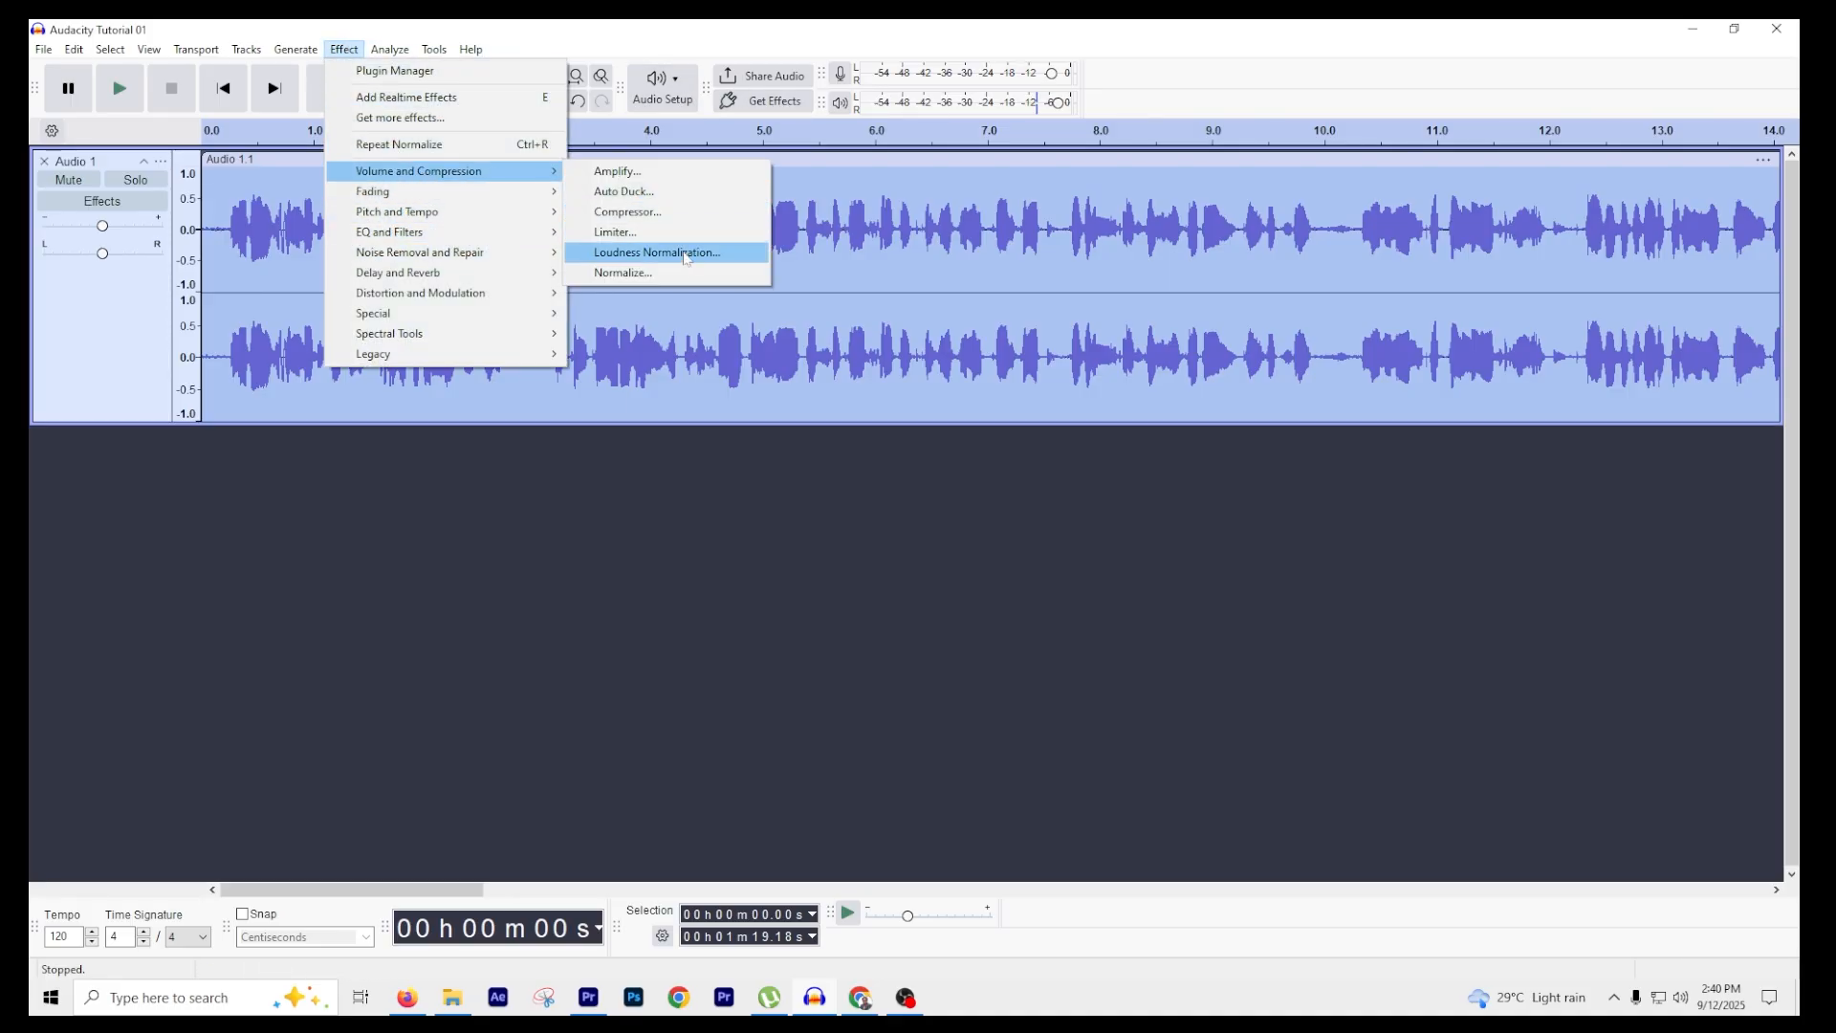
click(653, 275)
double_click(994, 501)
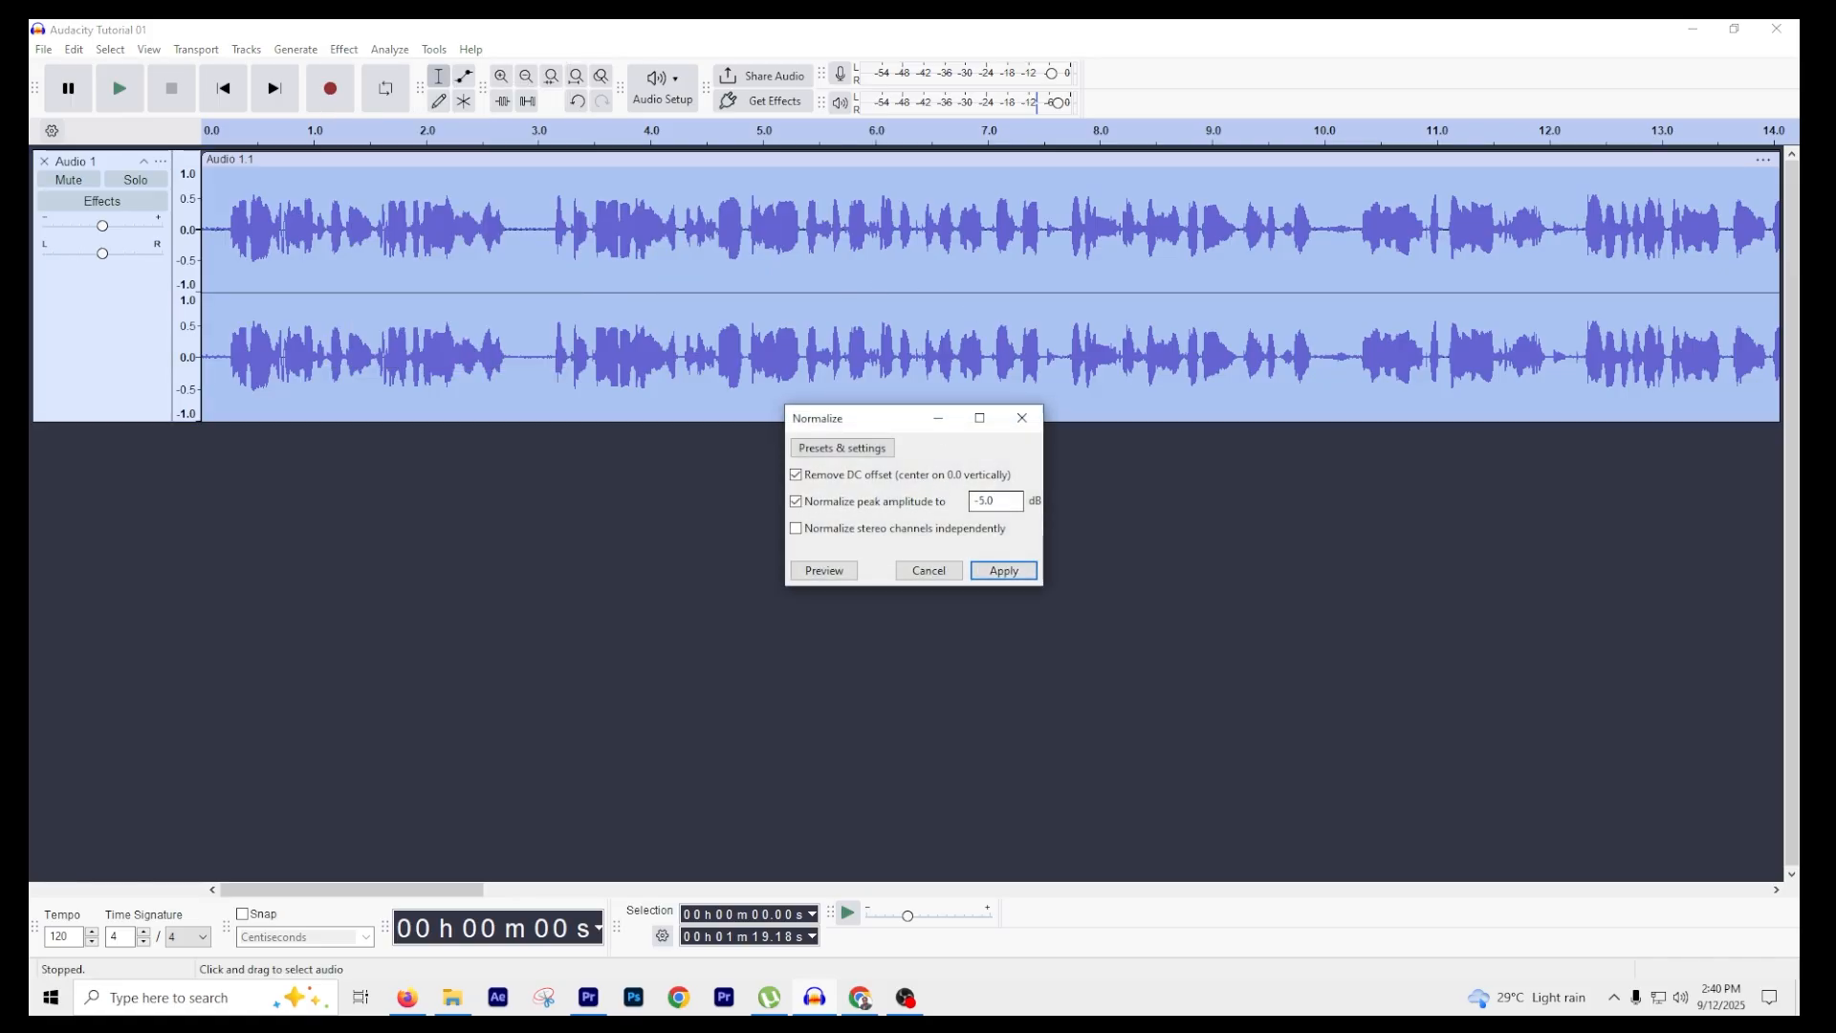
text(-3)
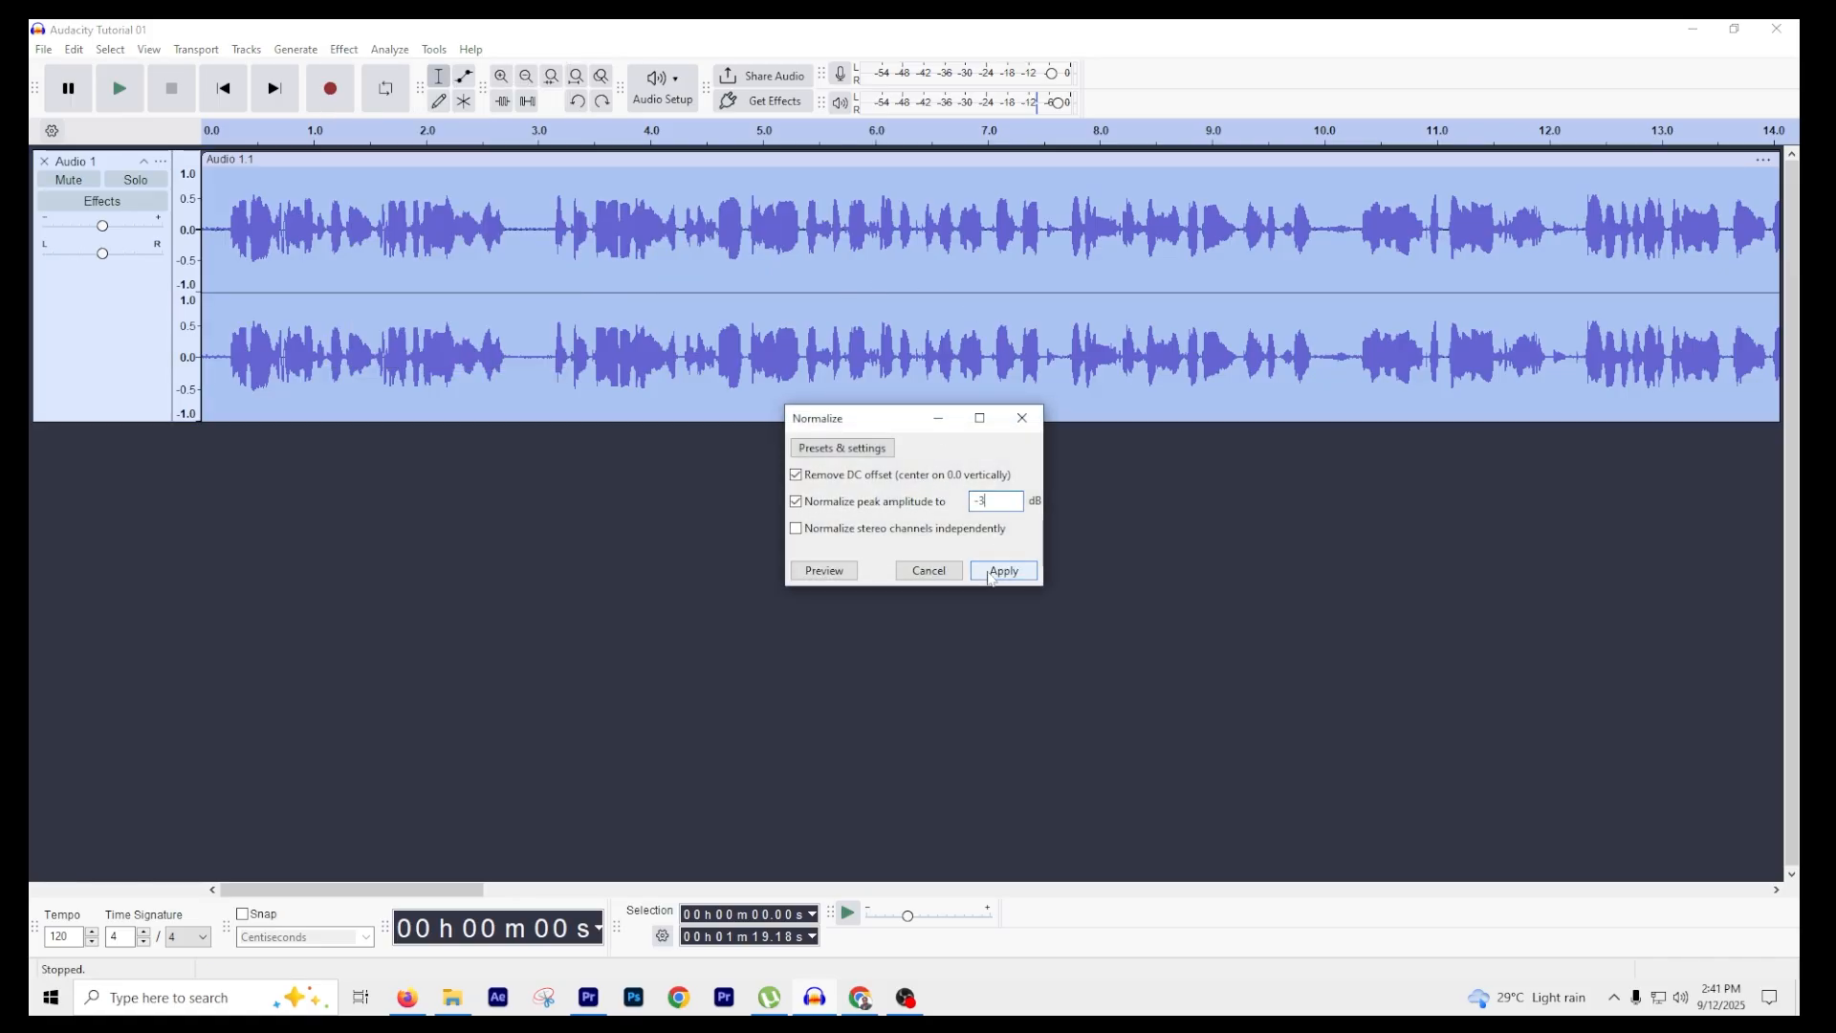
click(1002, 571)
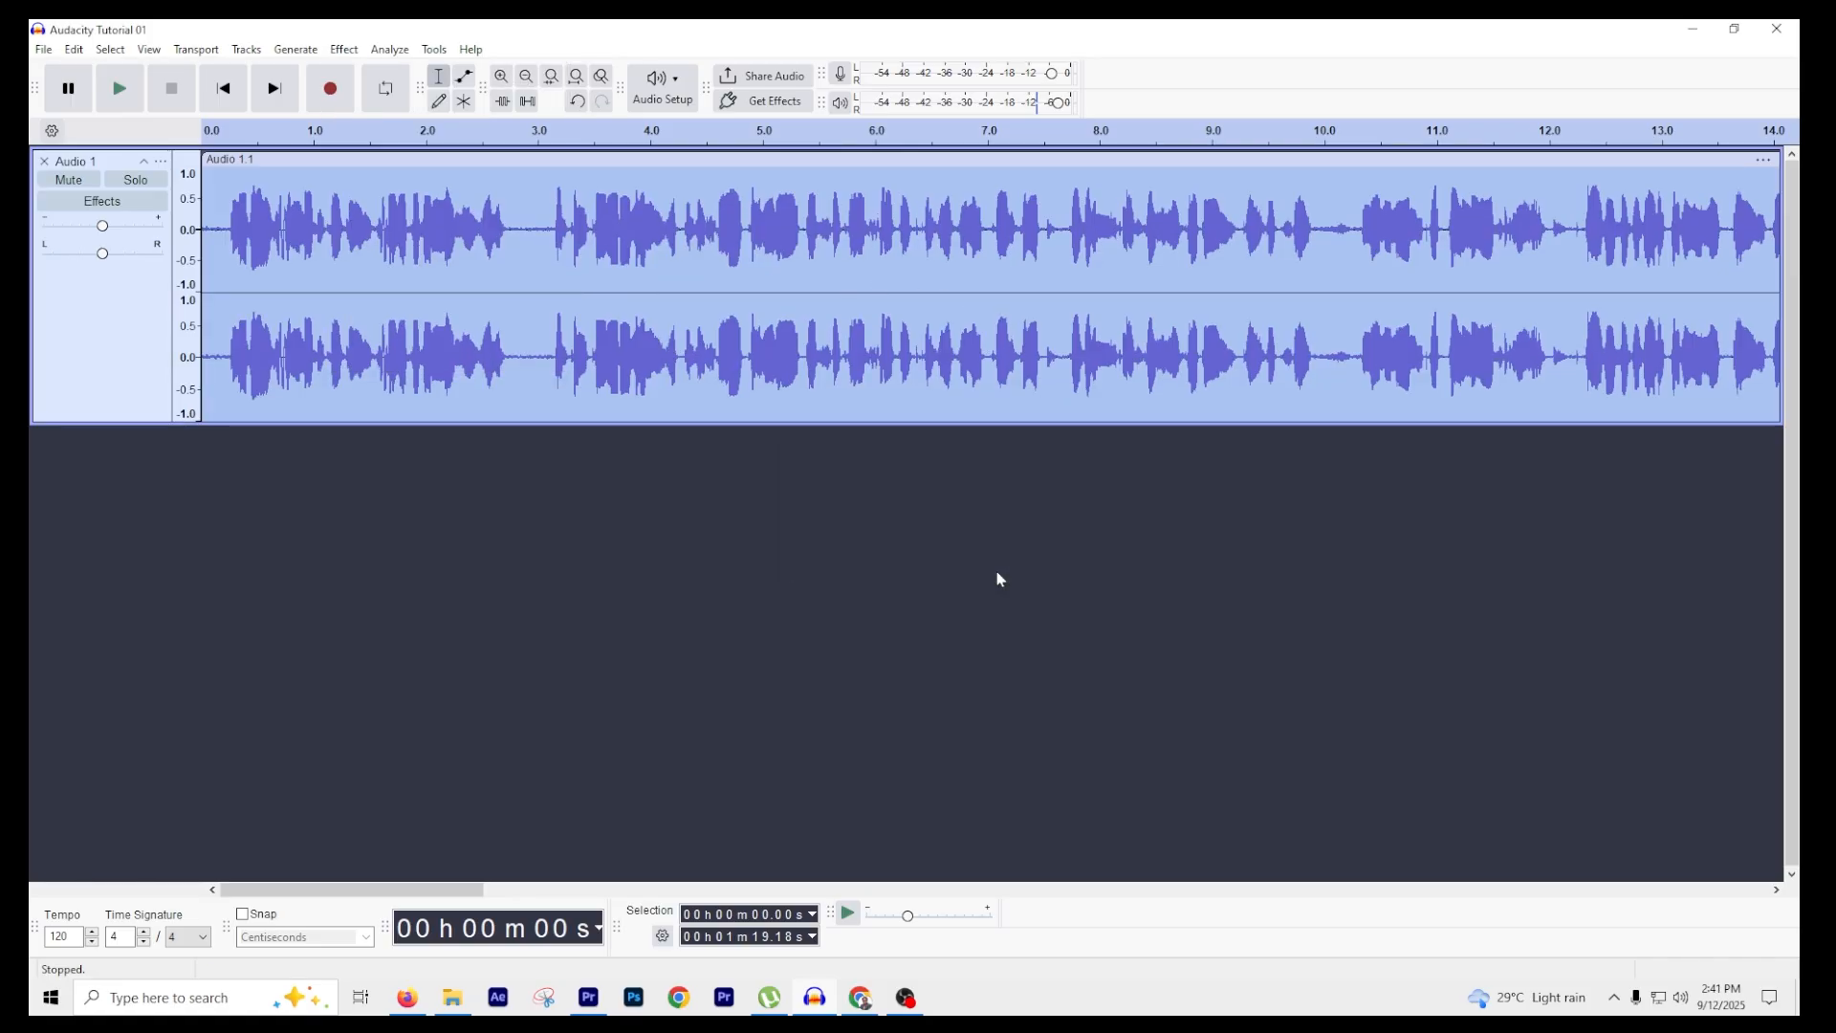
- Play the track from about 6.90 s twice to check the level of the louder audio
click(977, 395)
key(space)
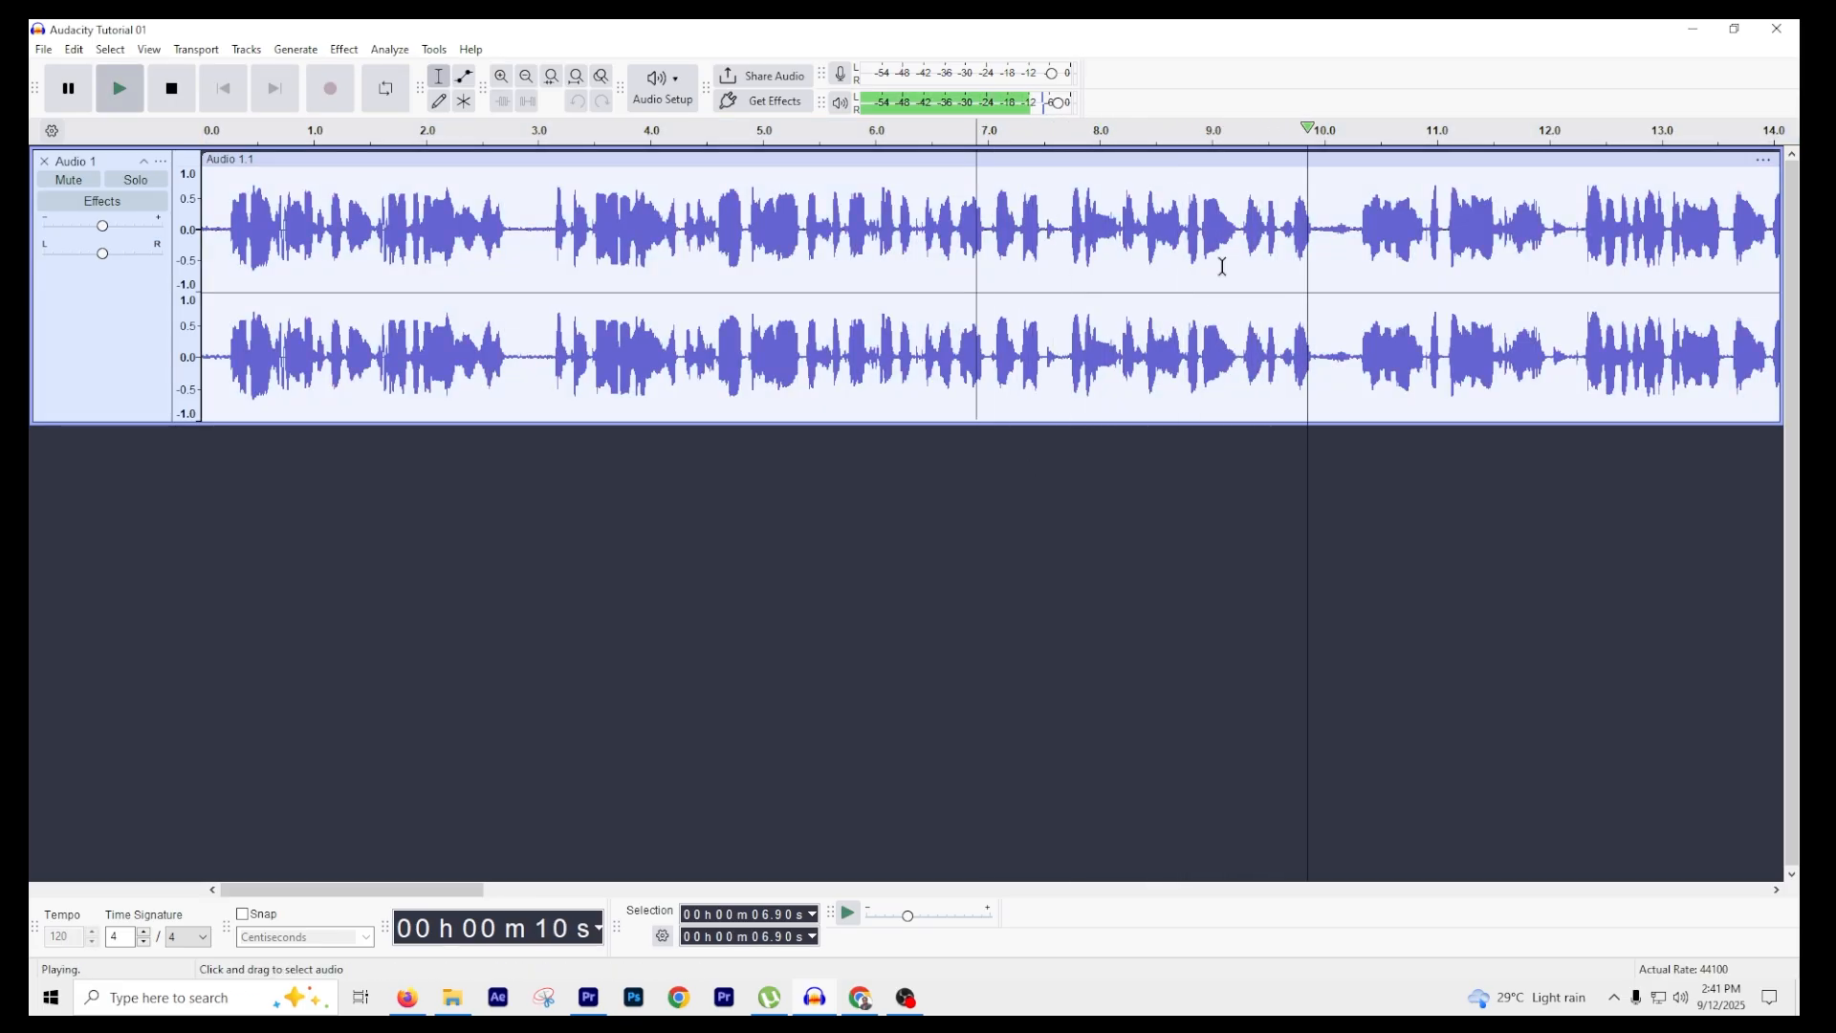
key(space)
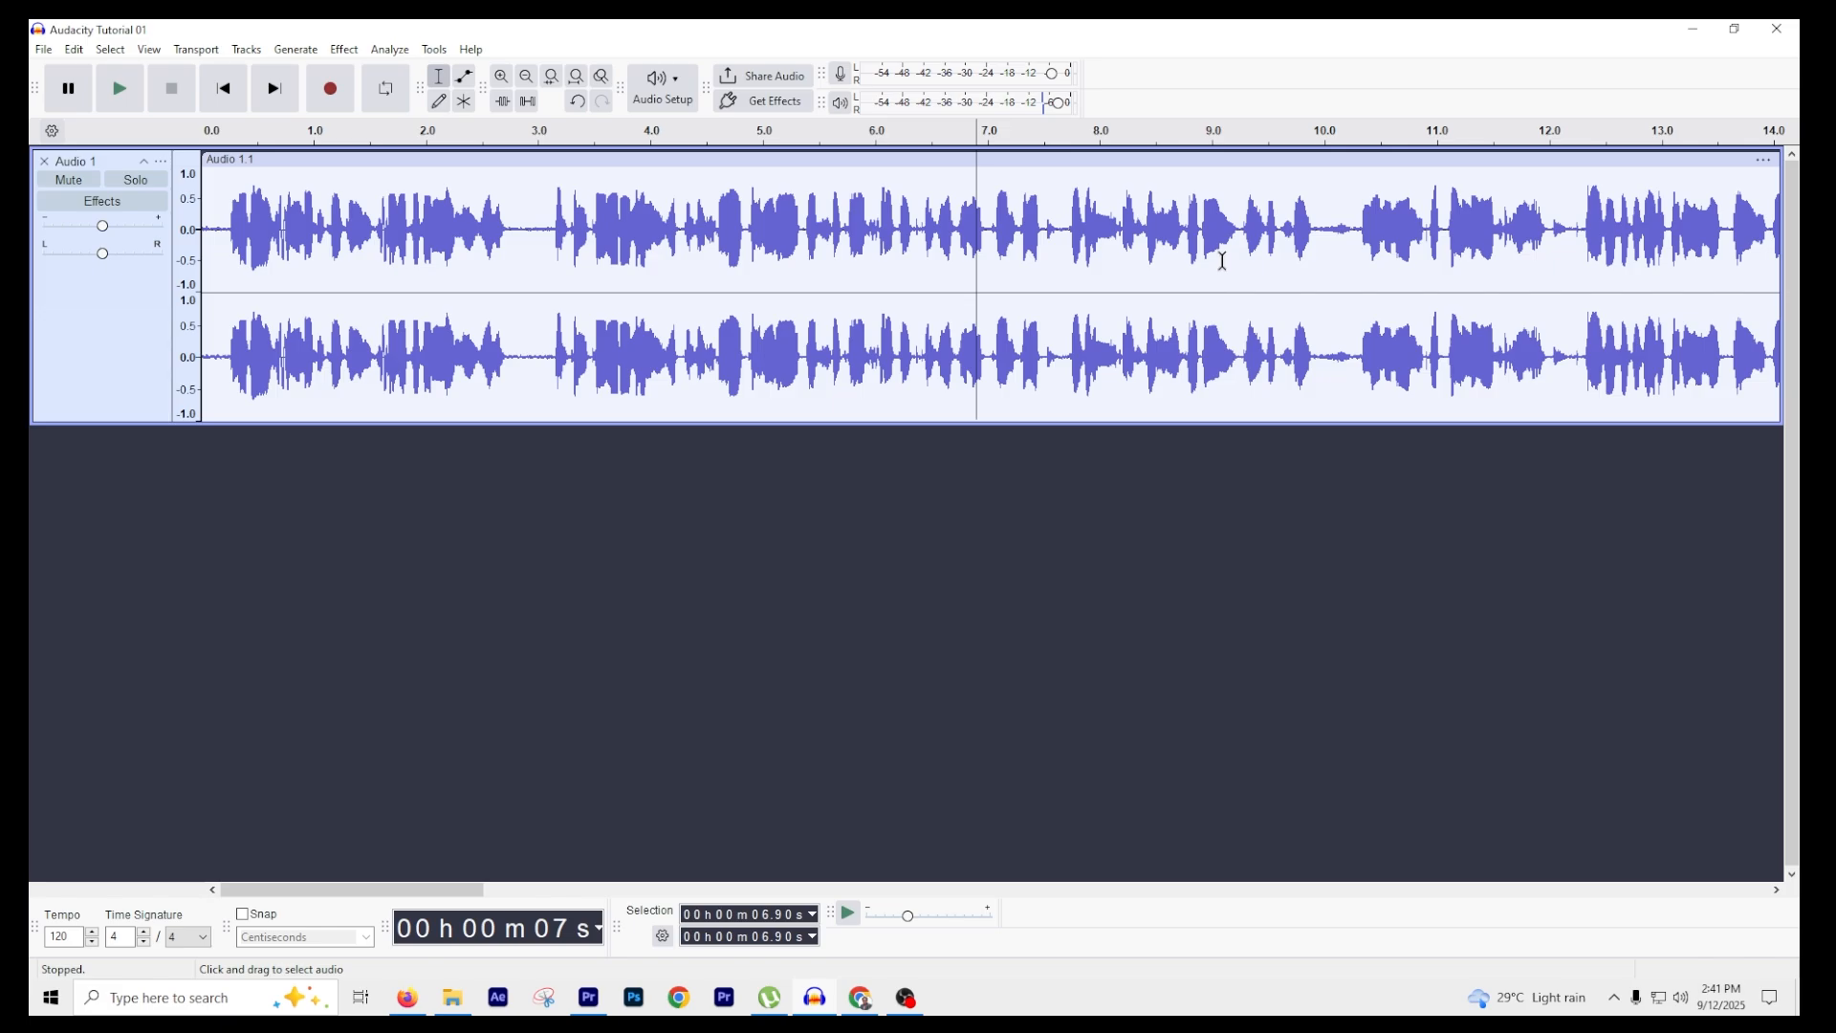
key(space)
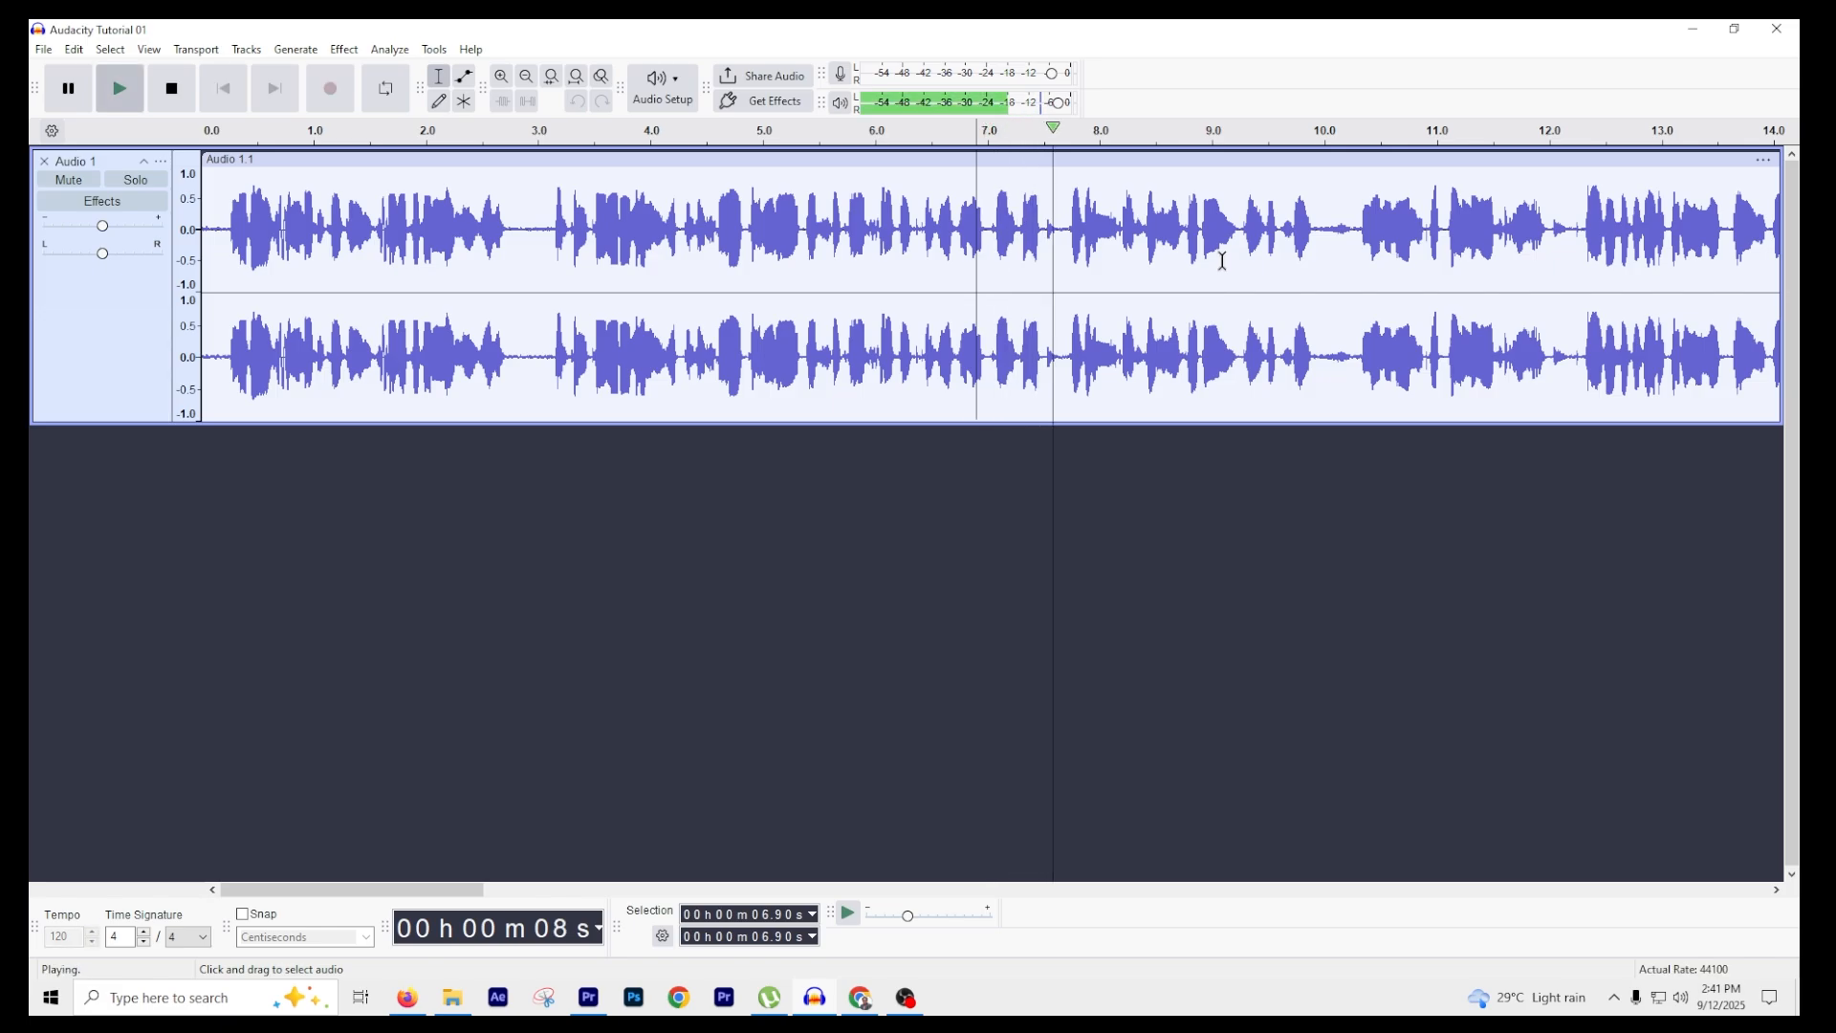
key(space)
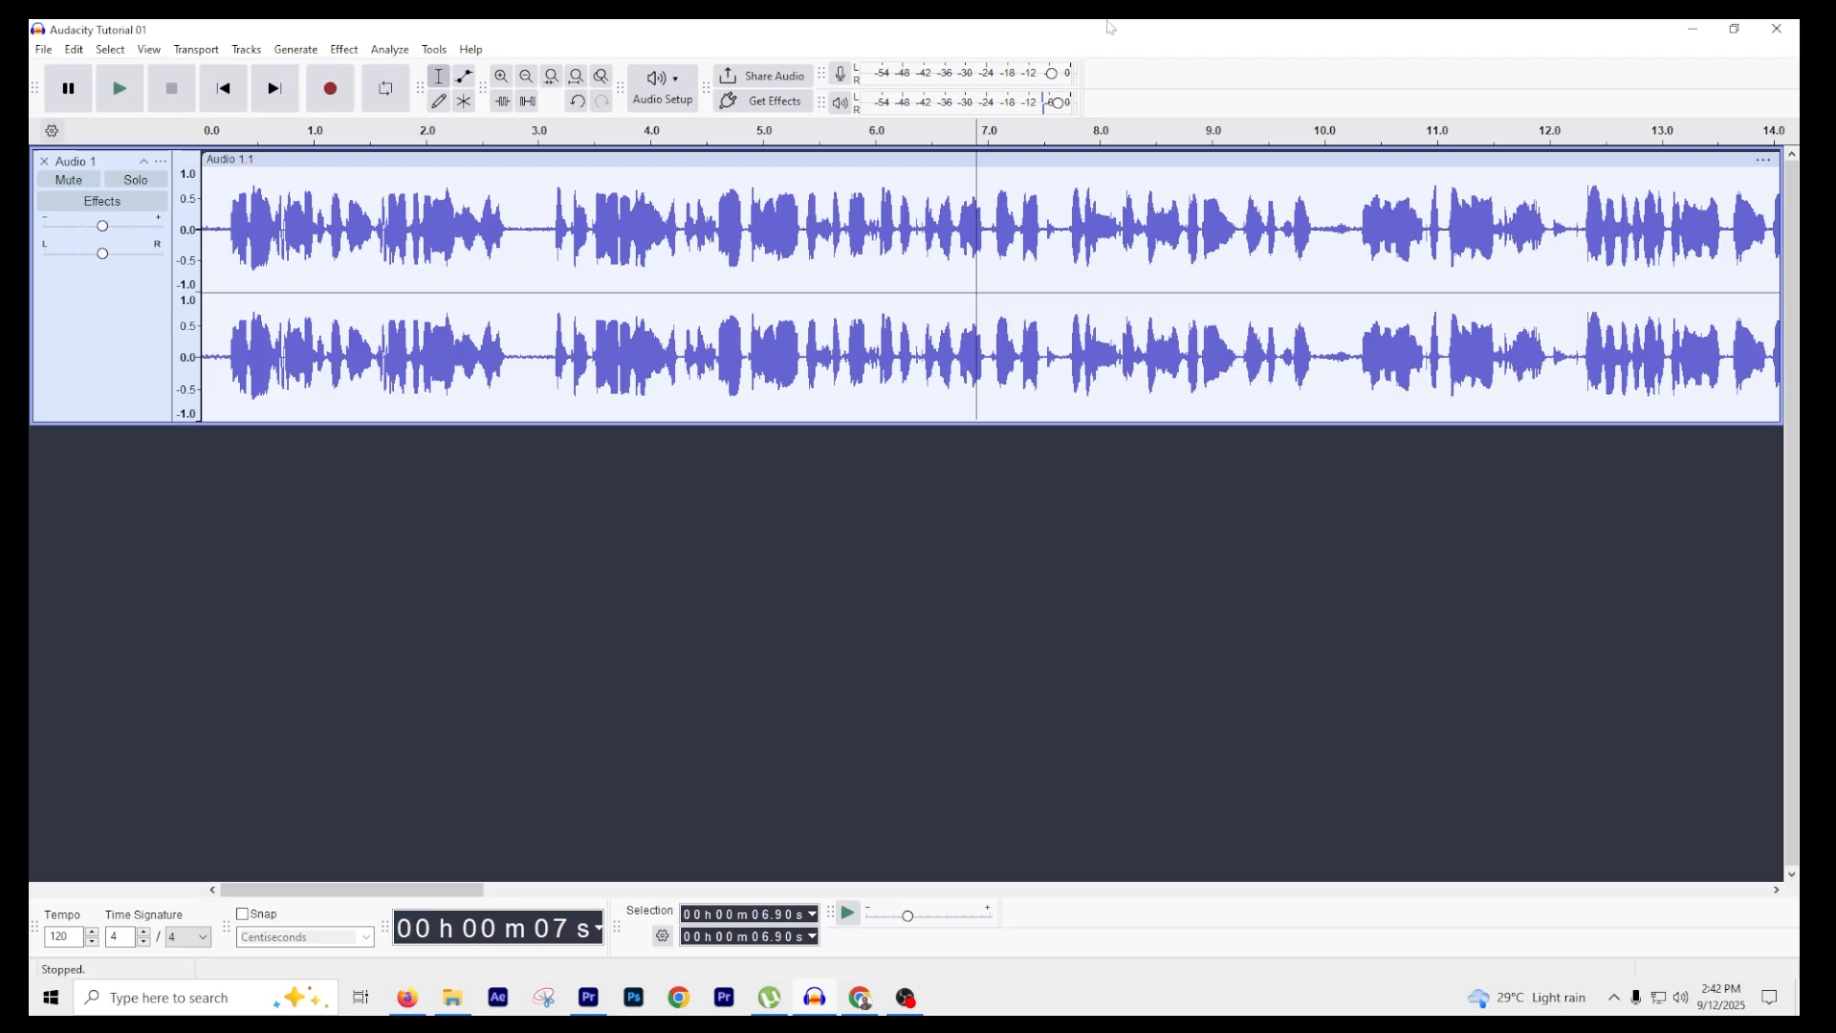
- Load the Bass Boost factory preset in the Graphic EQ effect for the entire track and preview it
click(302, 56)
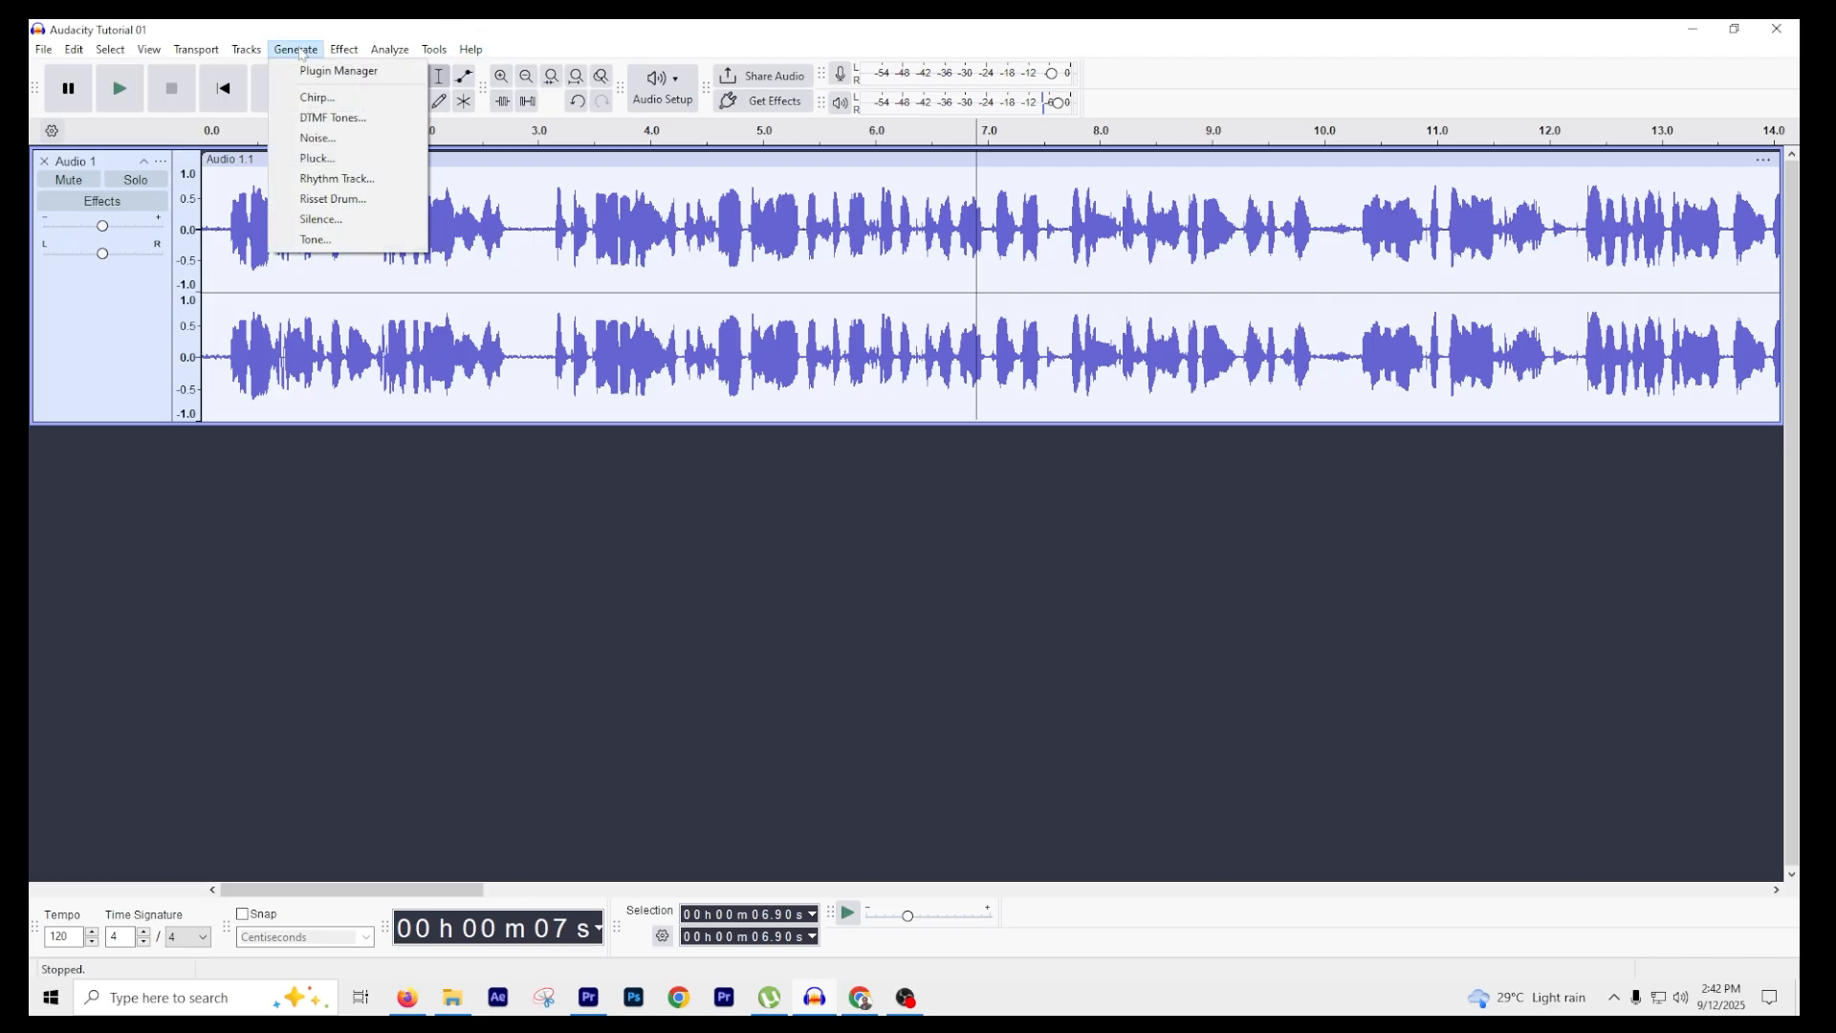
click(96, 349)
click(96, 349)
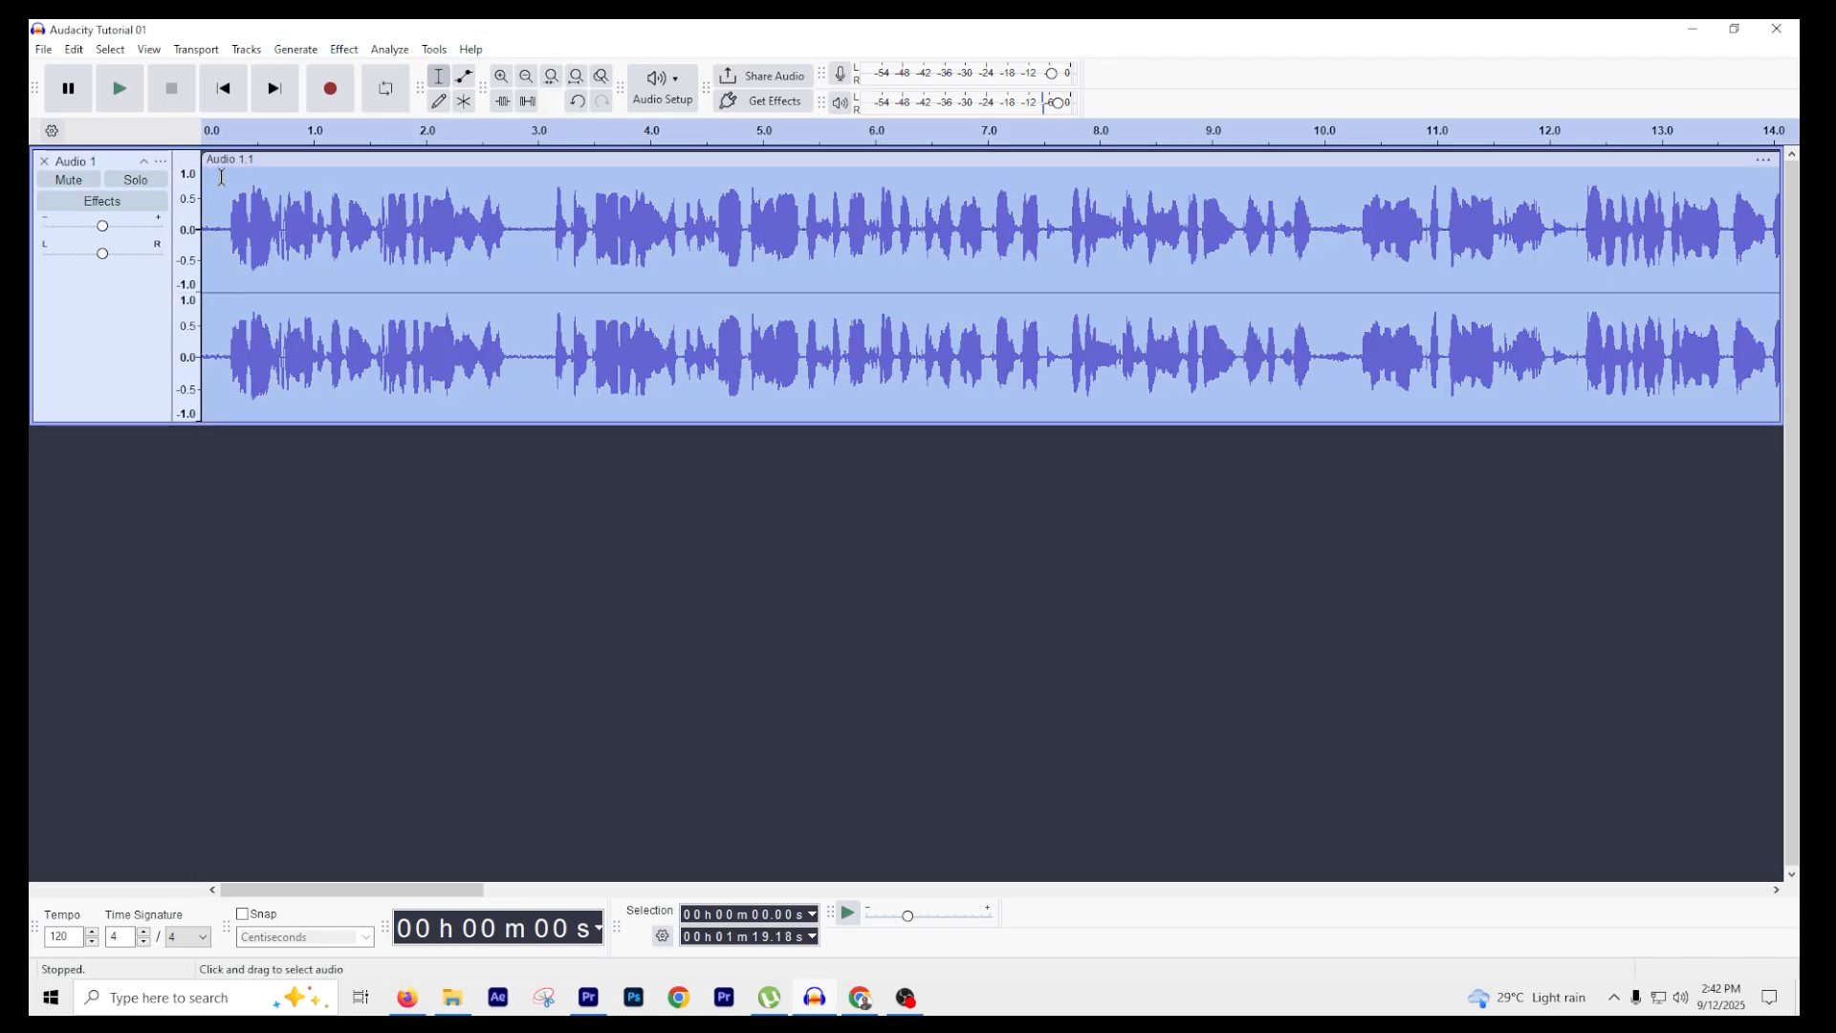
click(202, 53)
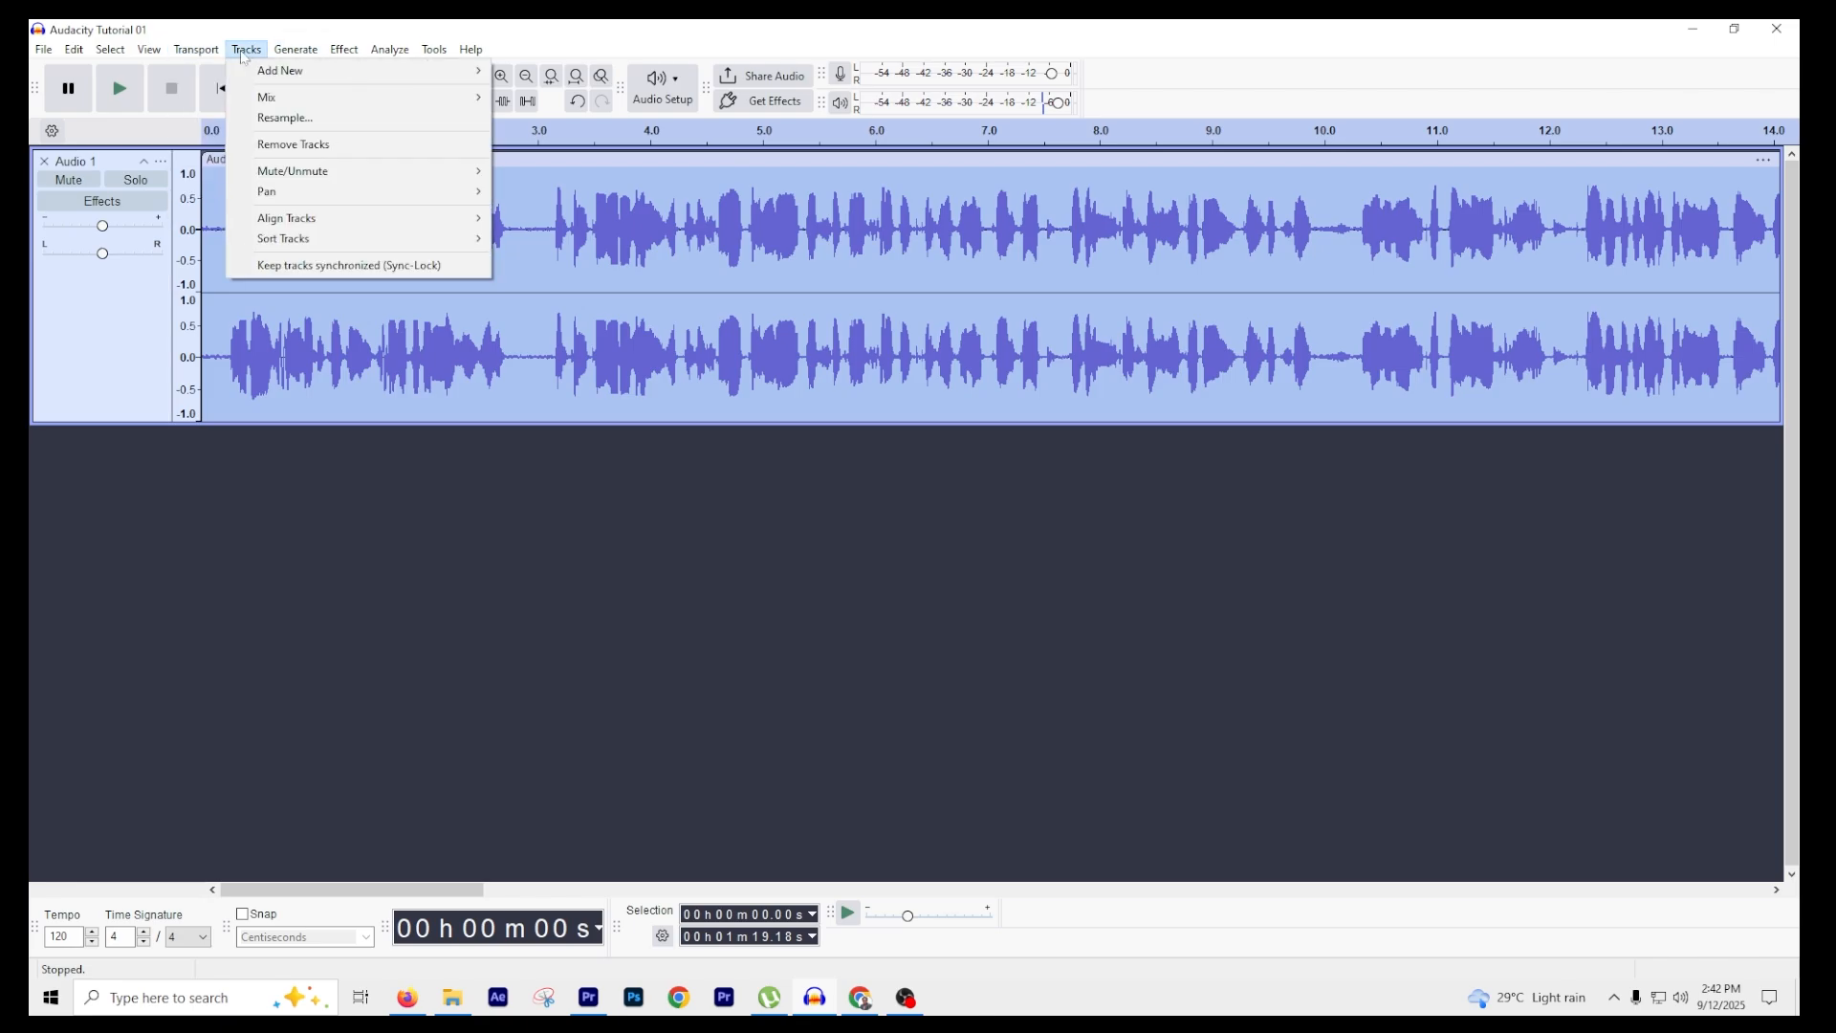
mouse_move(345, 51)
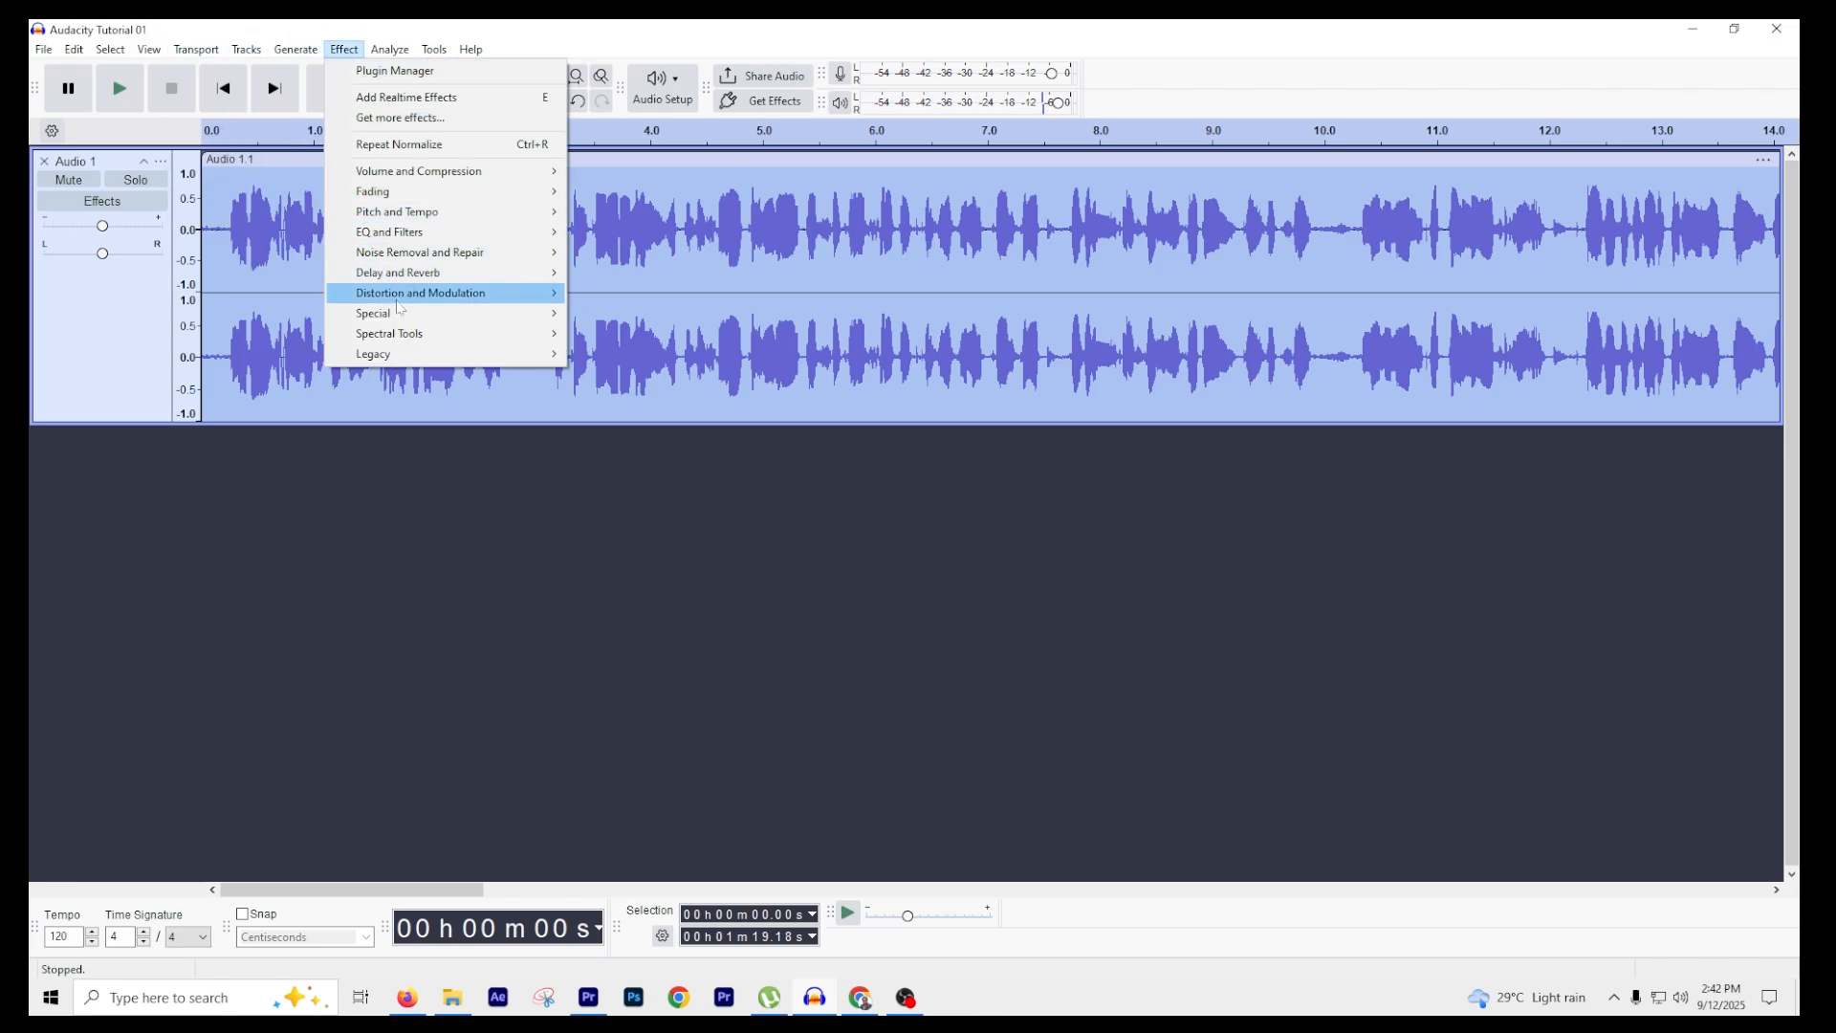
mouse_move(409, 239)
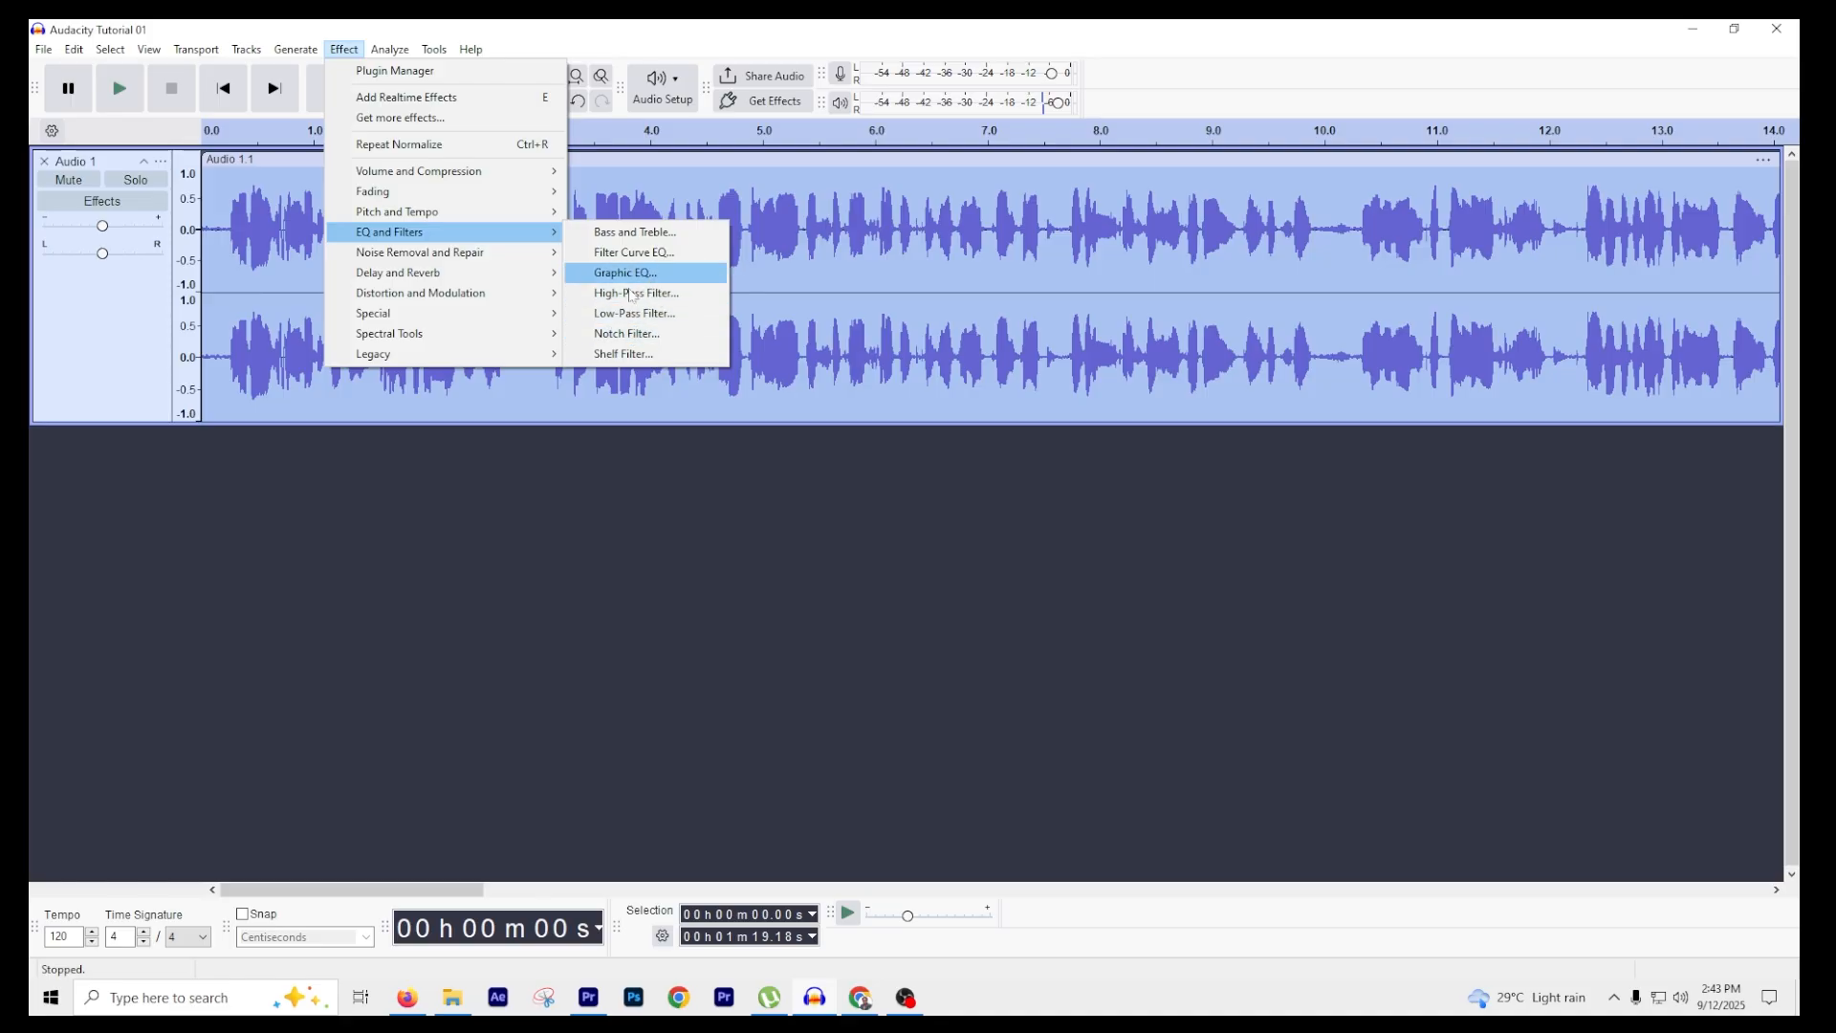
click(627, 275)
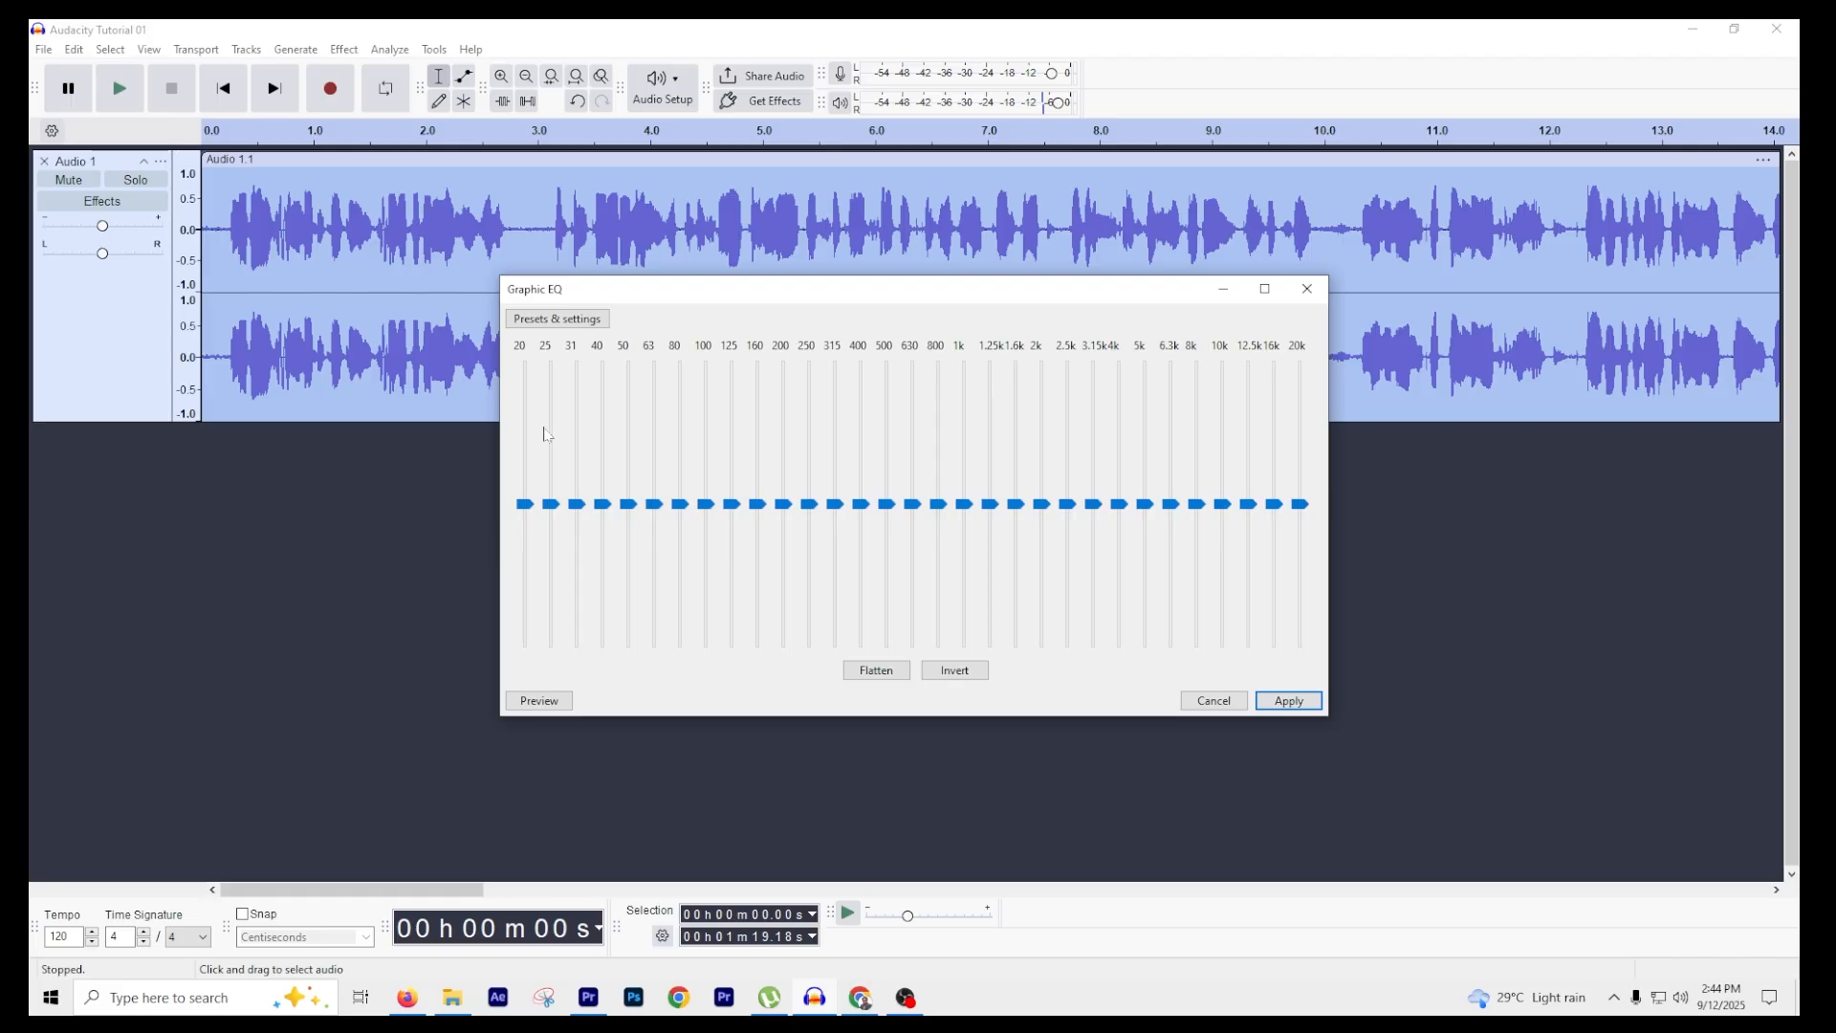
click(547, 322)
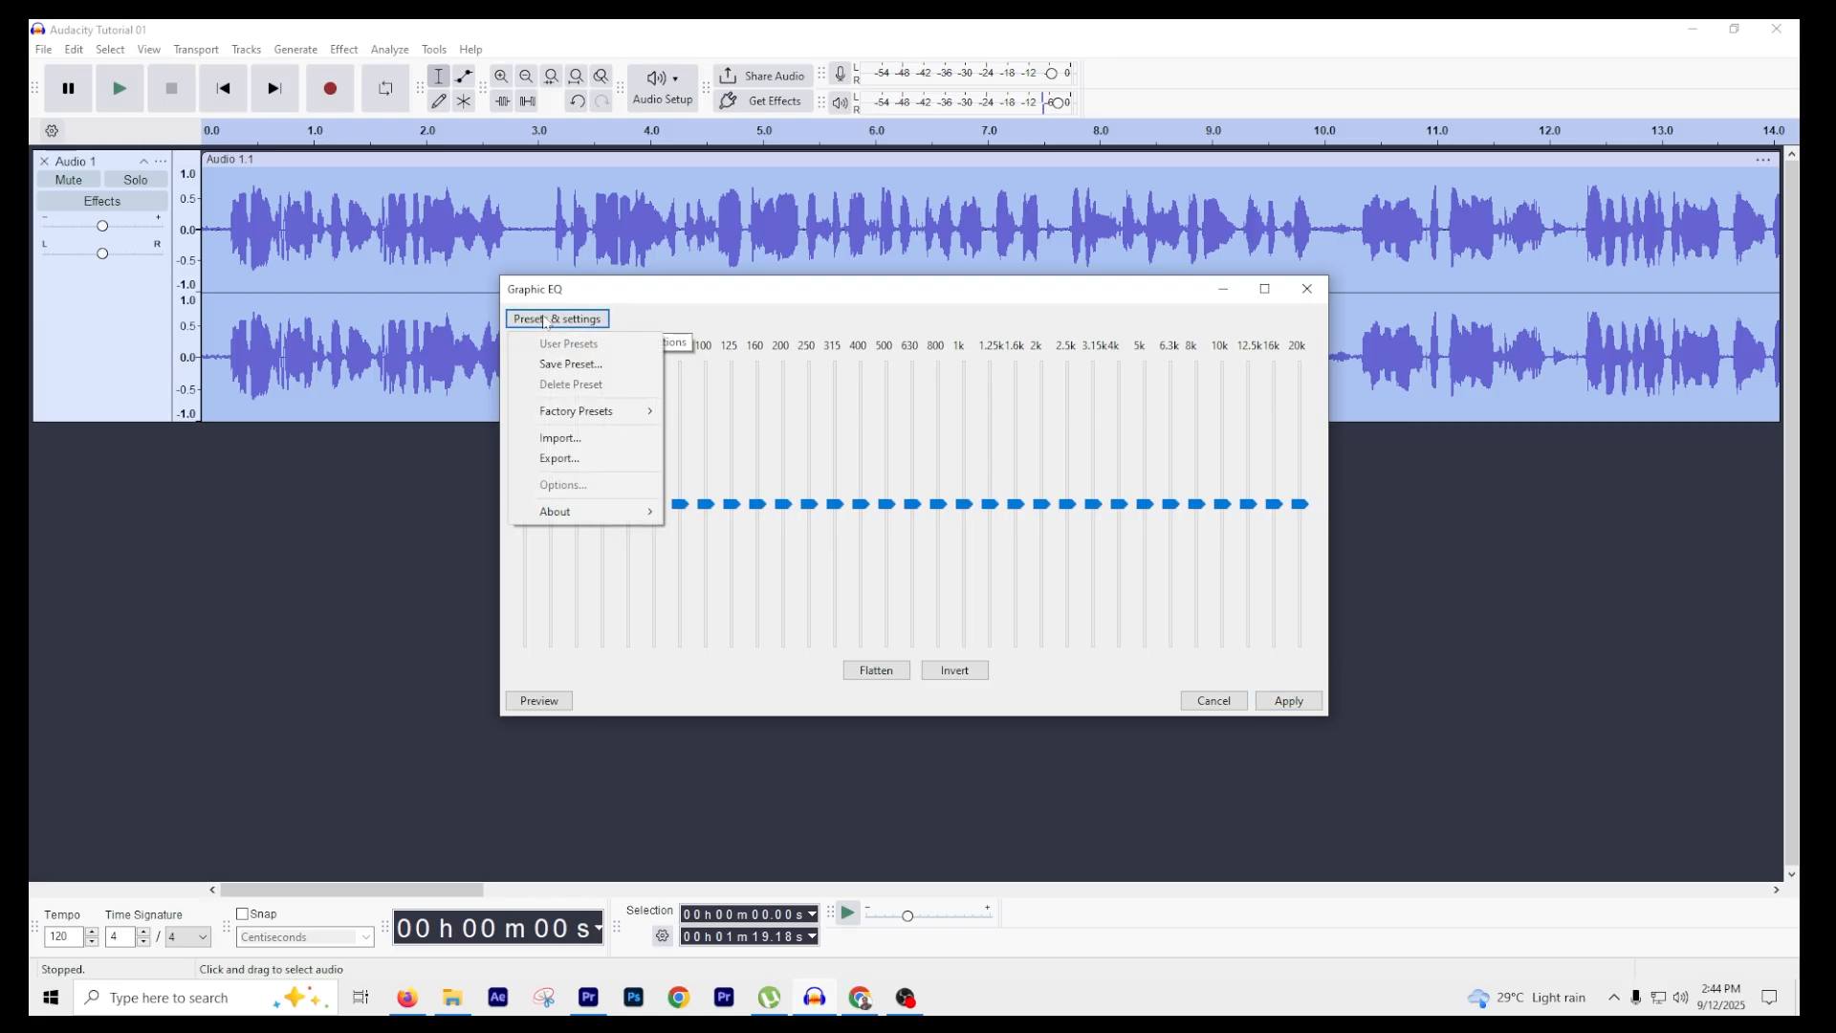
mouse_move(588, 421)
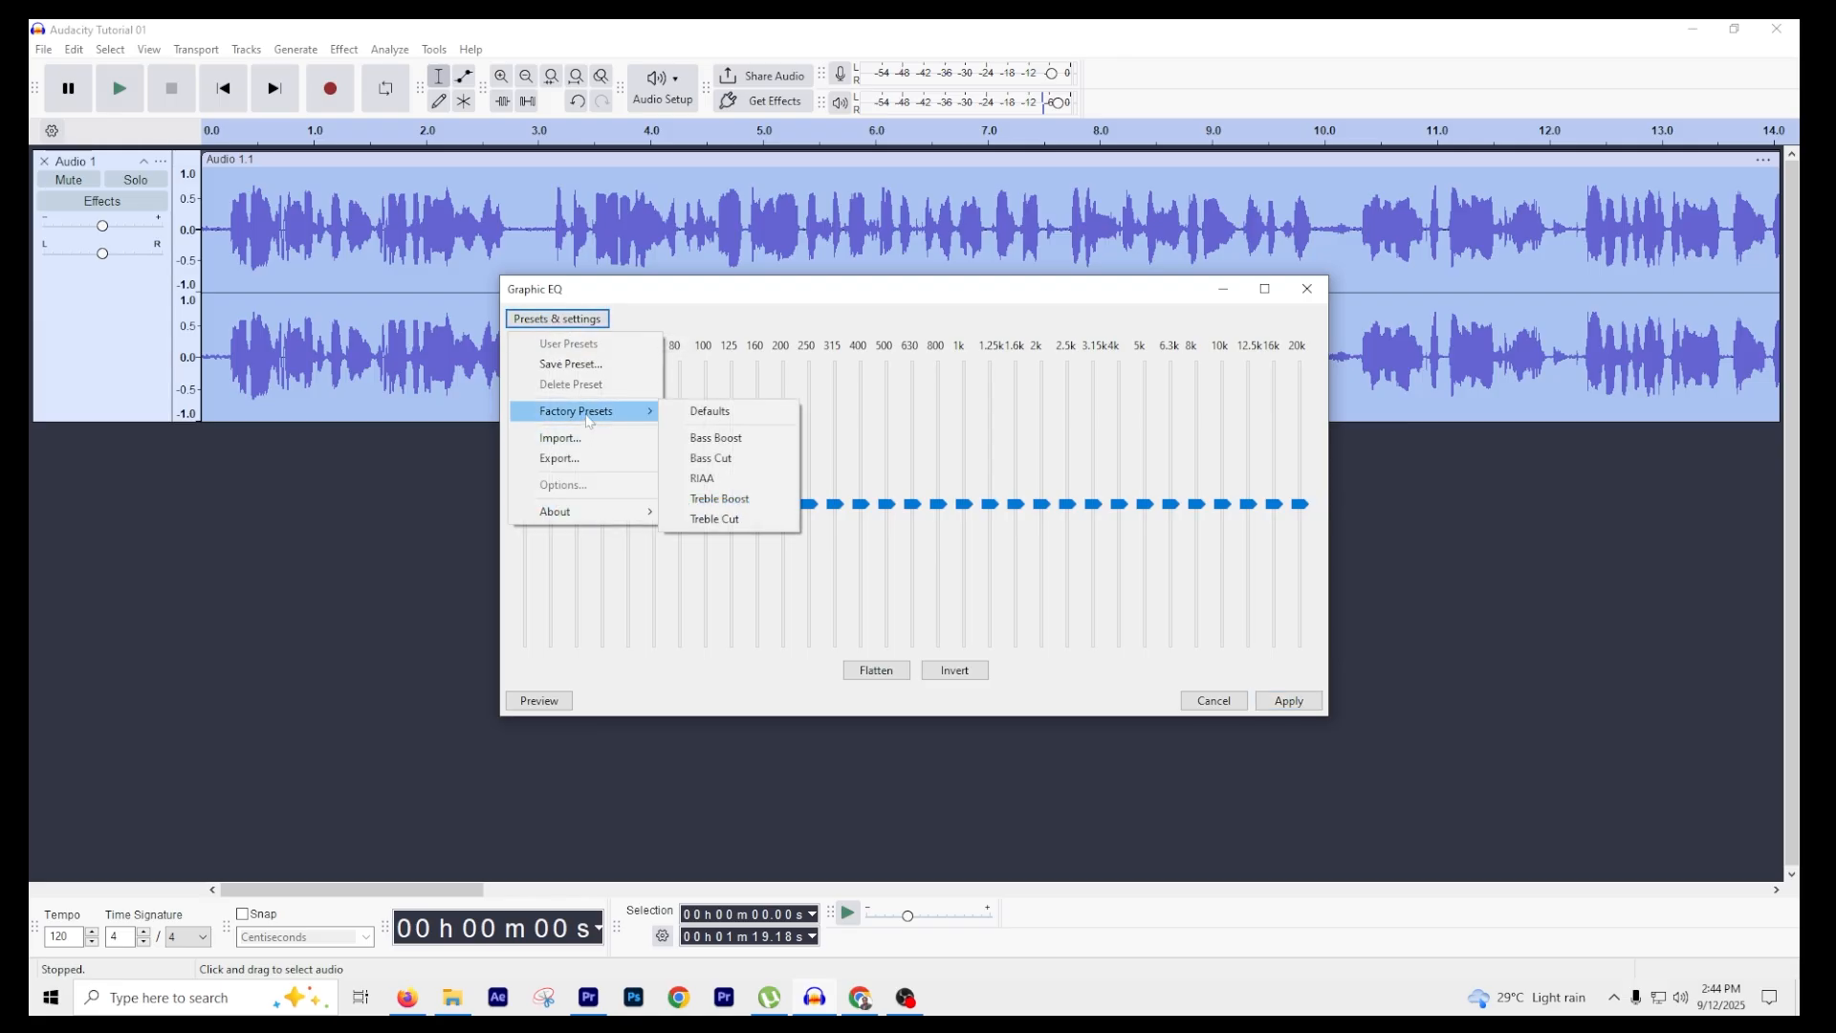
click(737, 446)
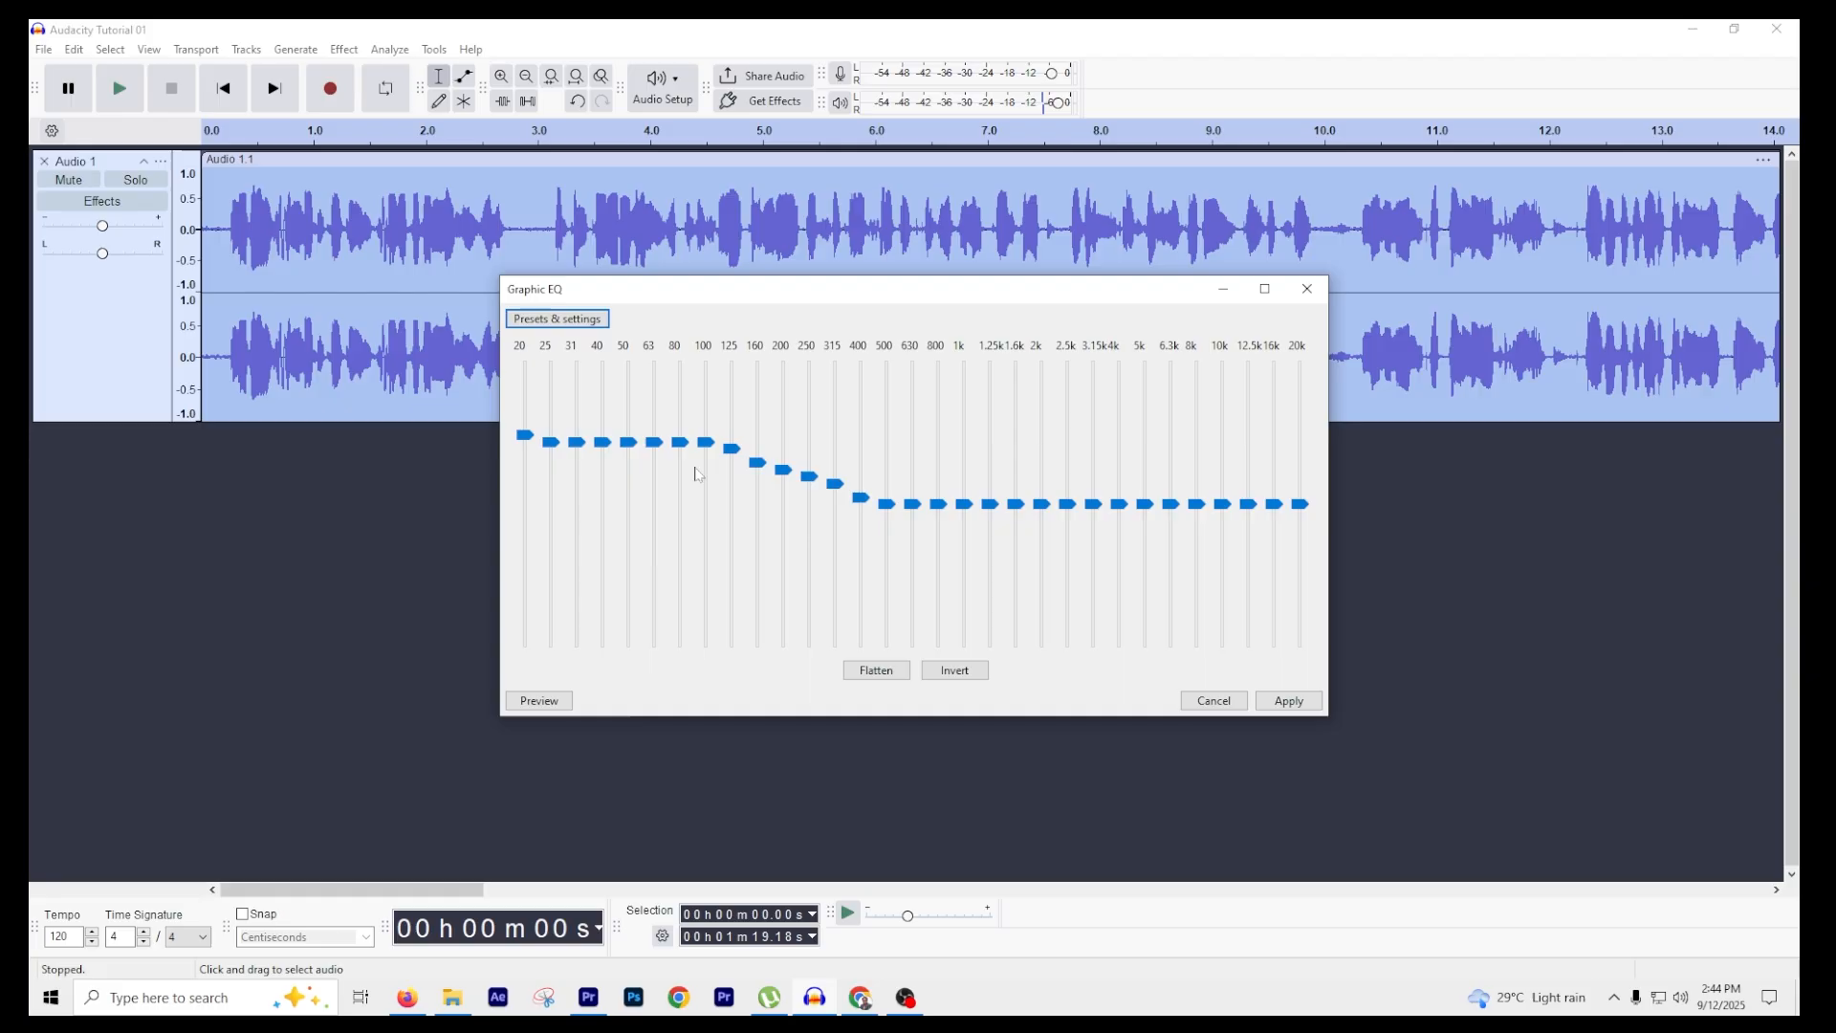
mouse_move(613, 472)
click(525, 705)
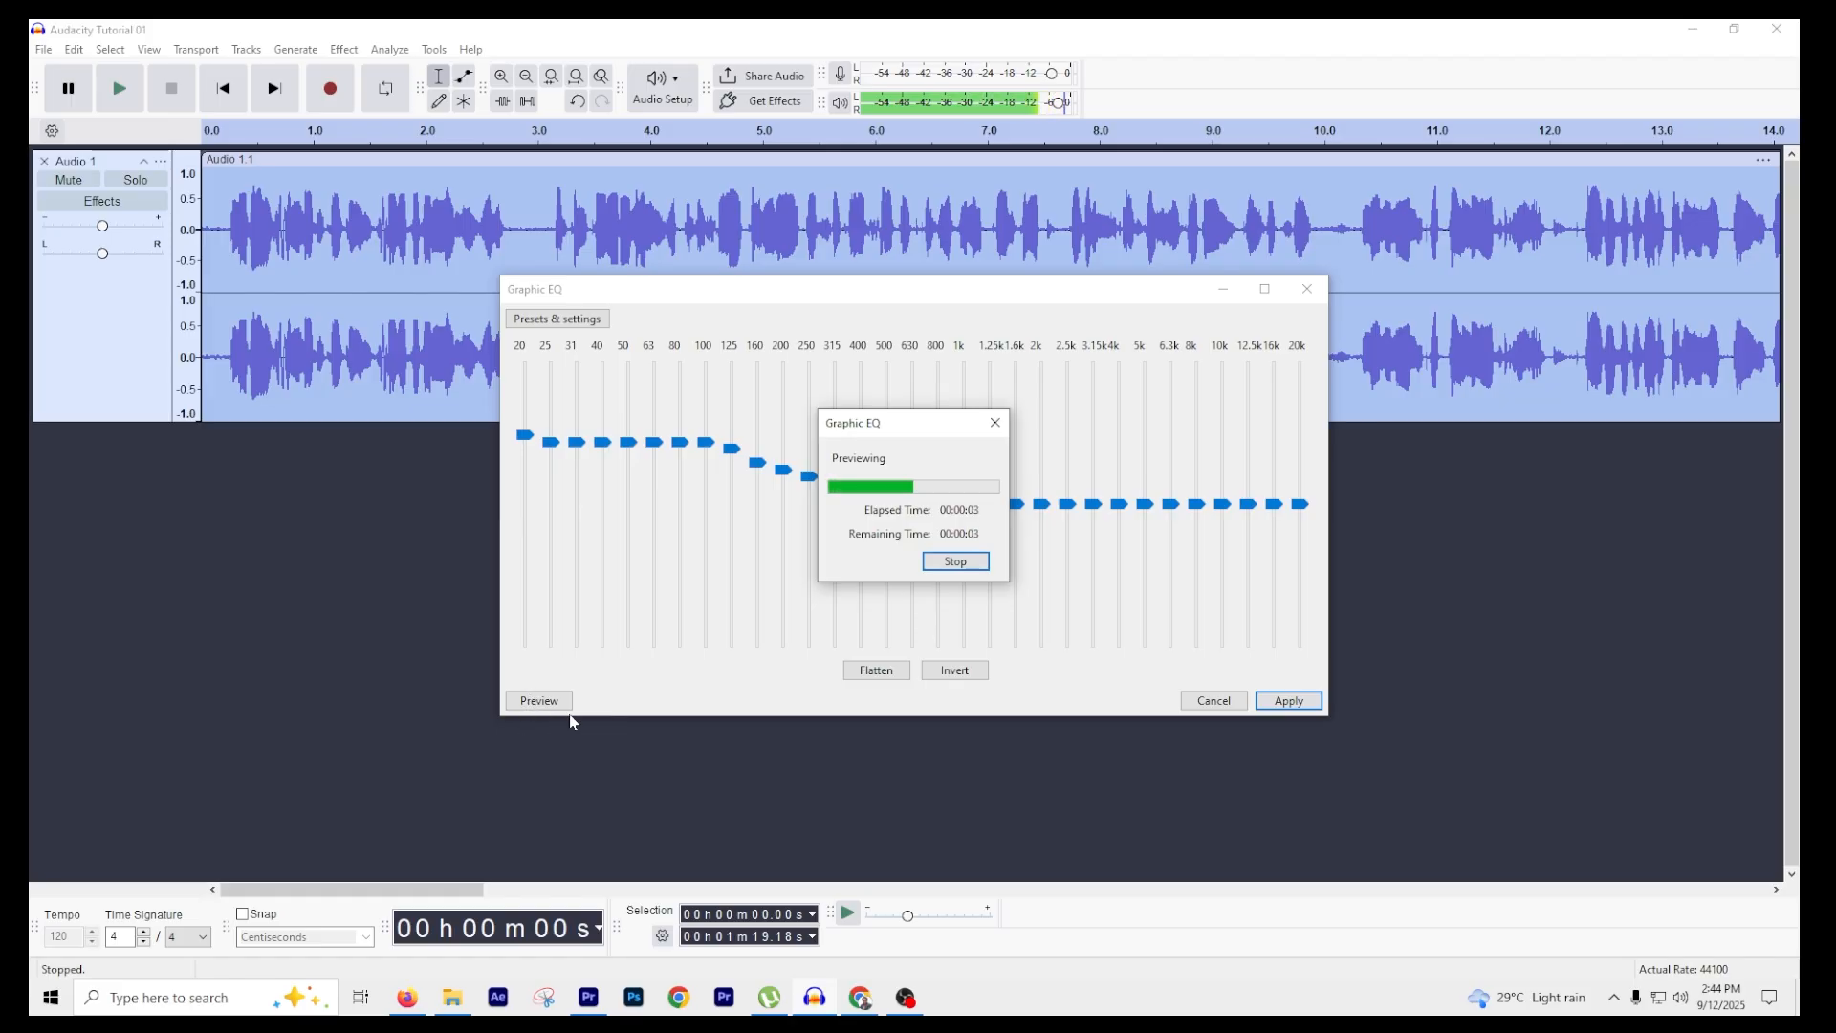
- Lower the boosted bands from 20 Hz to 200 Hz to a milder boost, preview the sound and apply the Graphic EQ
click(521, 413)
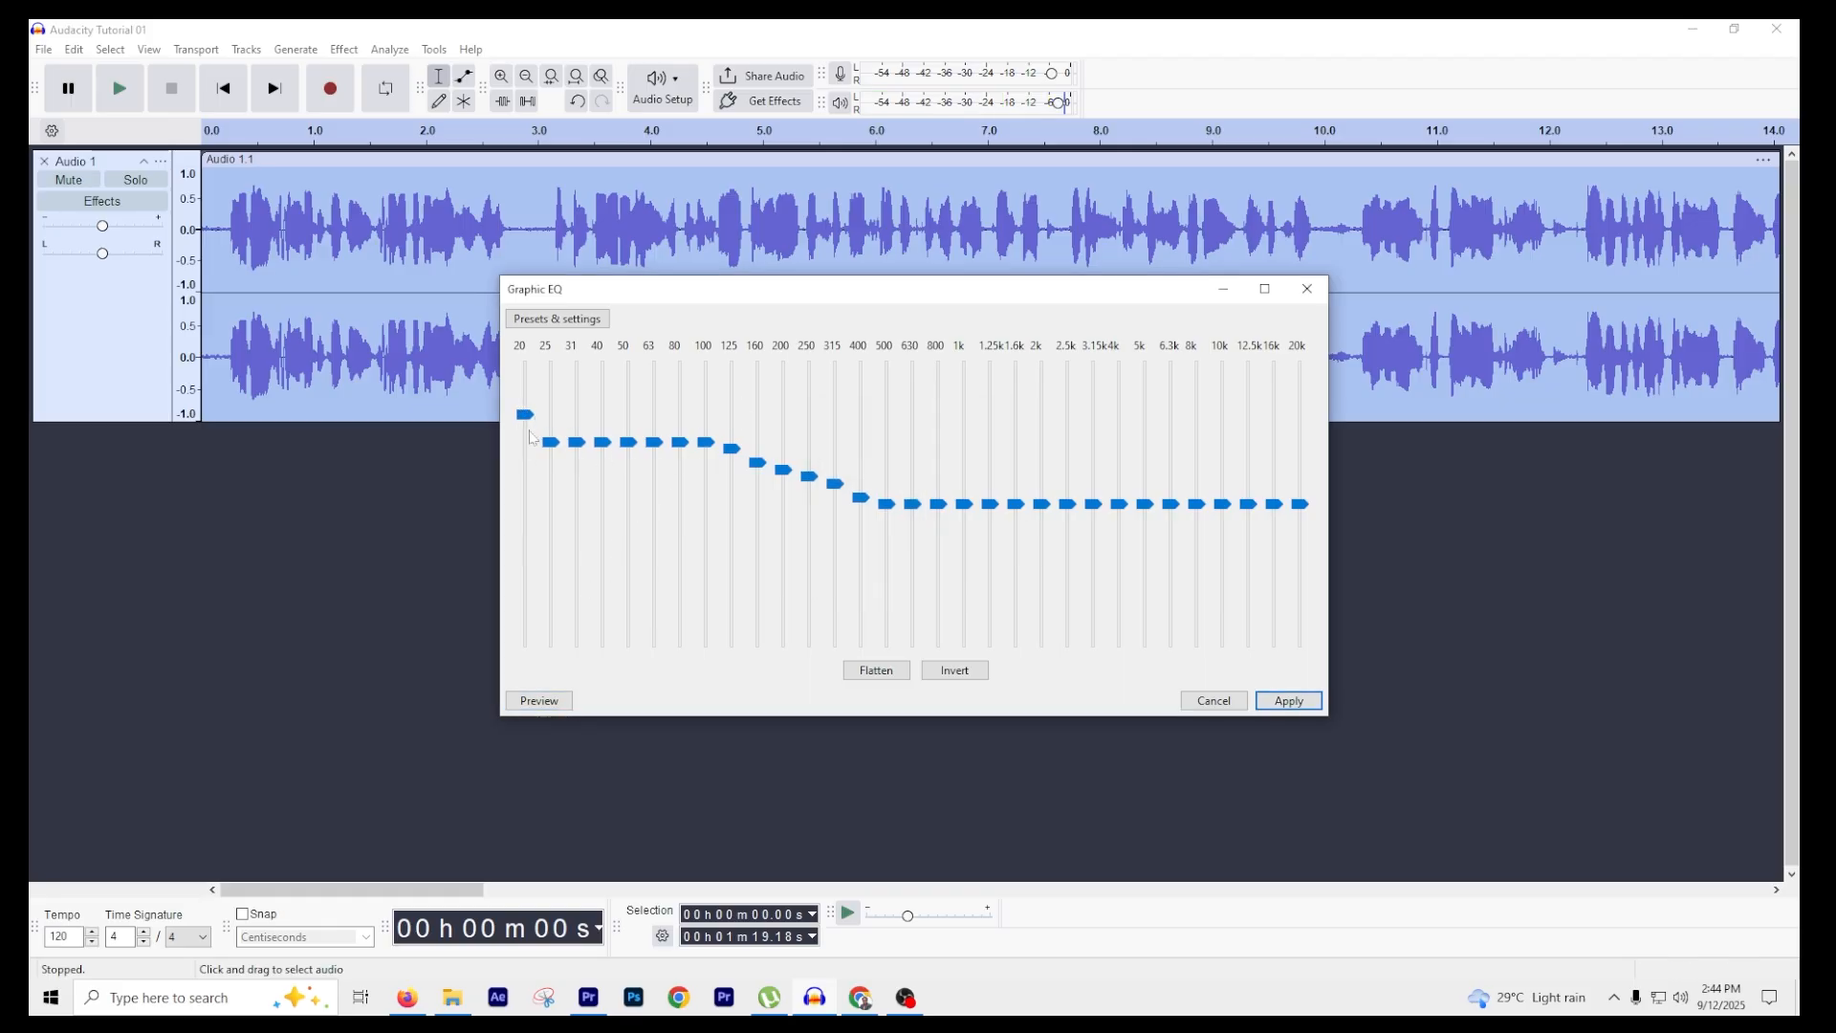
mouse_move(525, 414)
mouse_down()
mouse_move(524, 487)
mouse_move(522, 465)
mouse_move(529, 484)
mouse_move(579, 448)
mouse_move(579, 479)
mouse_move(604, 448)
mouse_move(629, 487)
mouse_move(656, 444)
mouse_move(674, 491)
mouse_move(709, 467)
mouse_move(732, 484)
mouse_up()
drag(772, 475, 775, 481)
drag(784, 472, 785, 500)
click(541, 705)
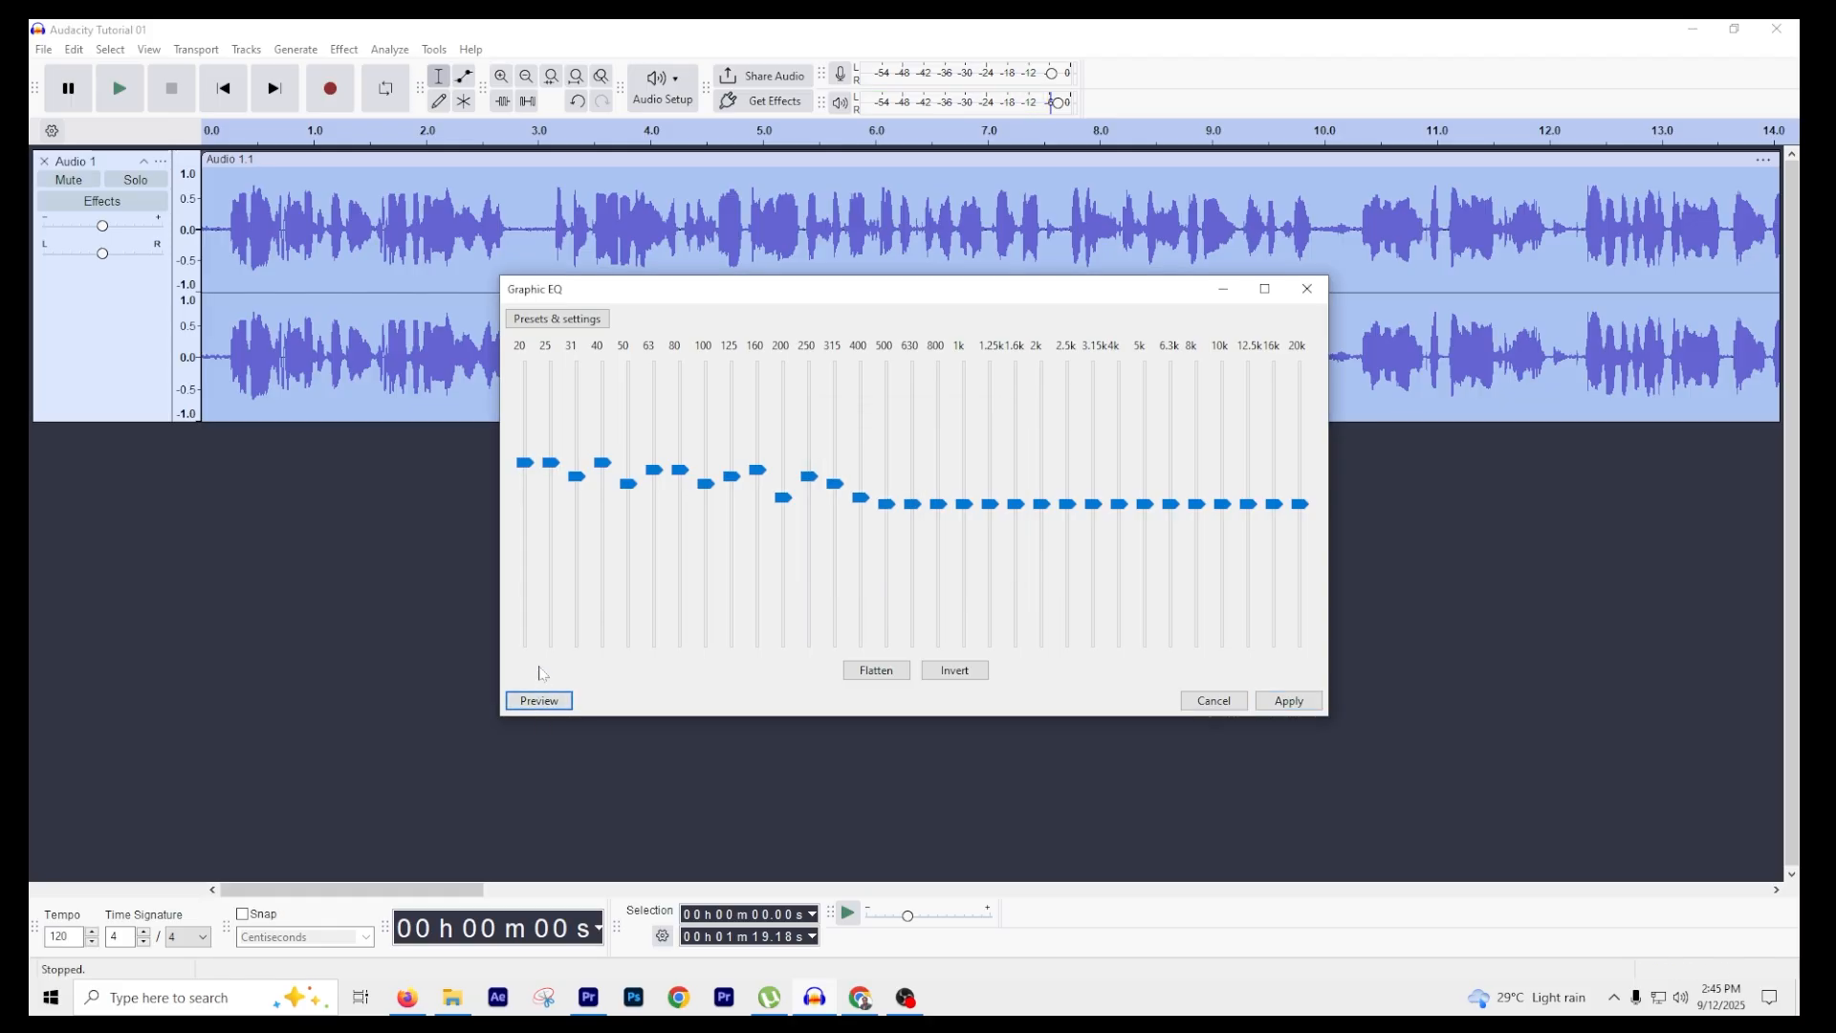
mouse_move(542, 654)
click(1304, 707)
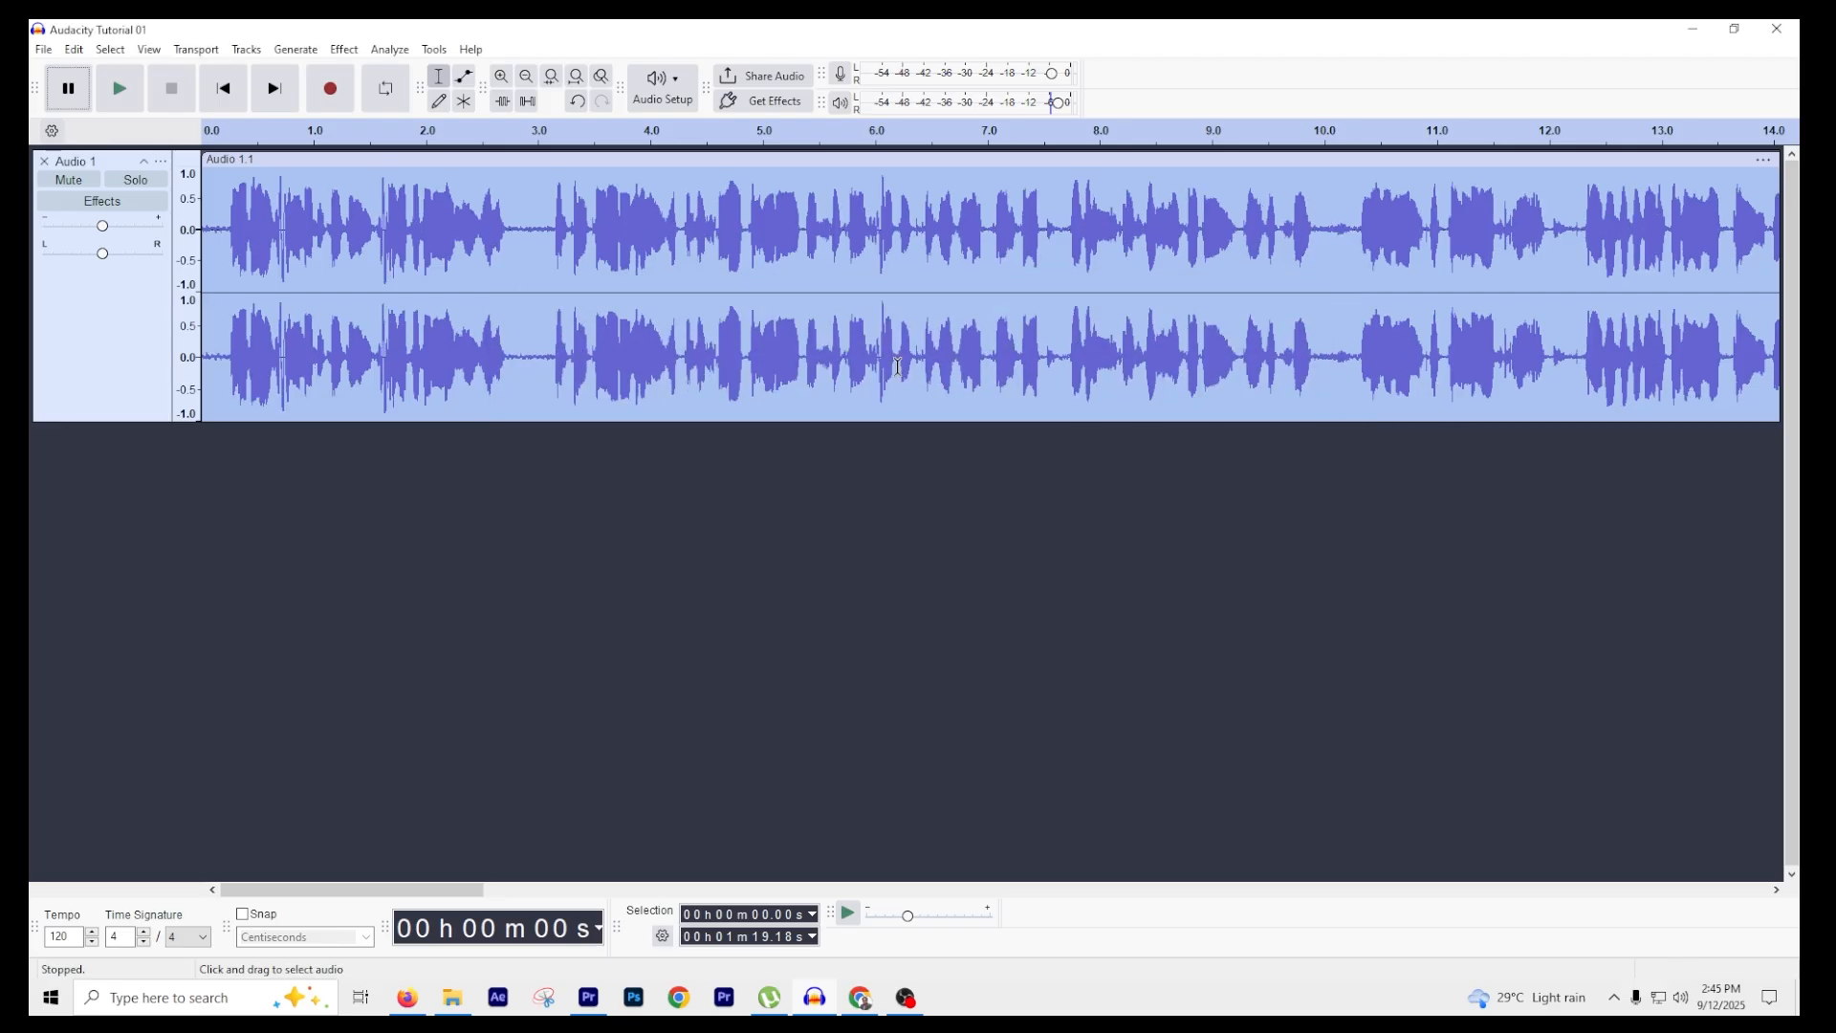
- Inspect the equalized waveform for high peaks at about 0.67 s and around 42.3 s
click(278, 180)
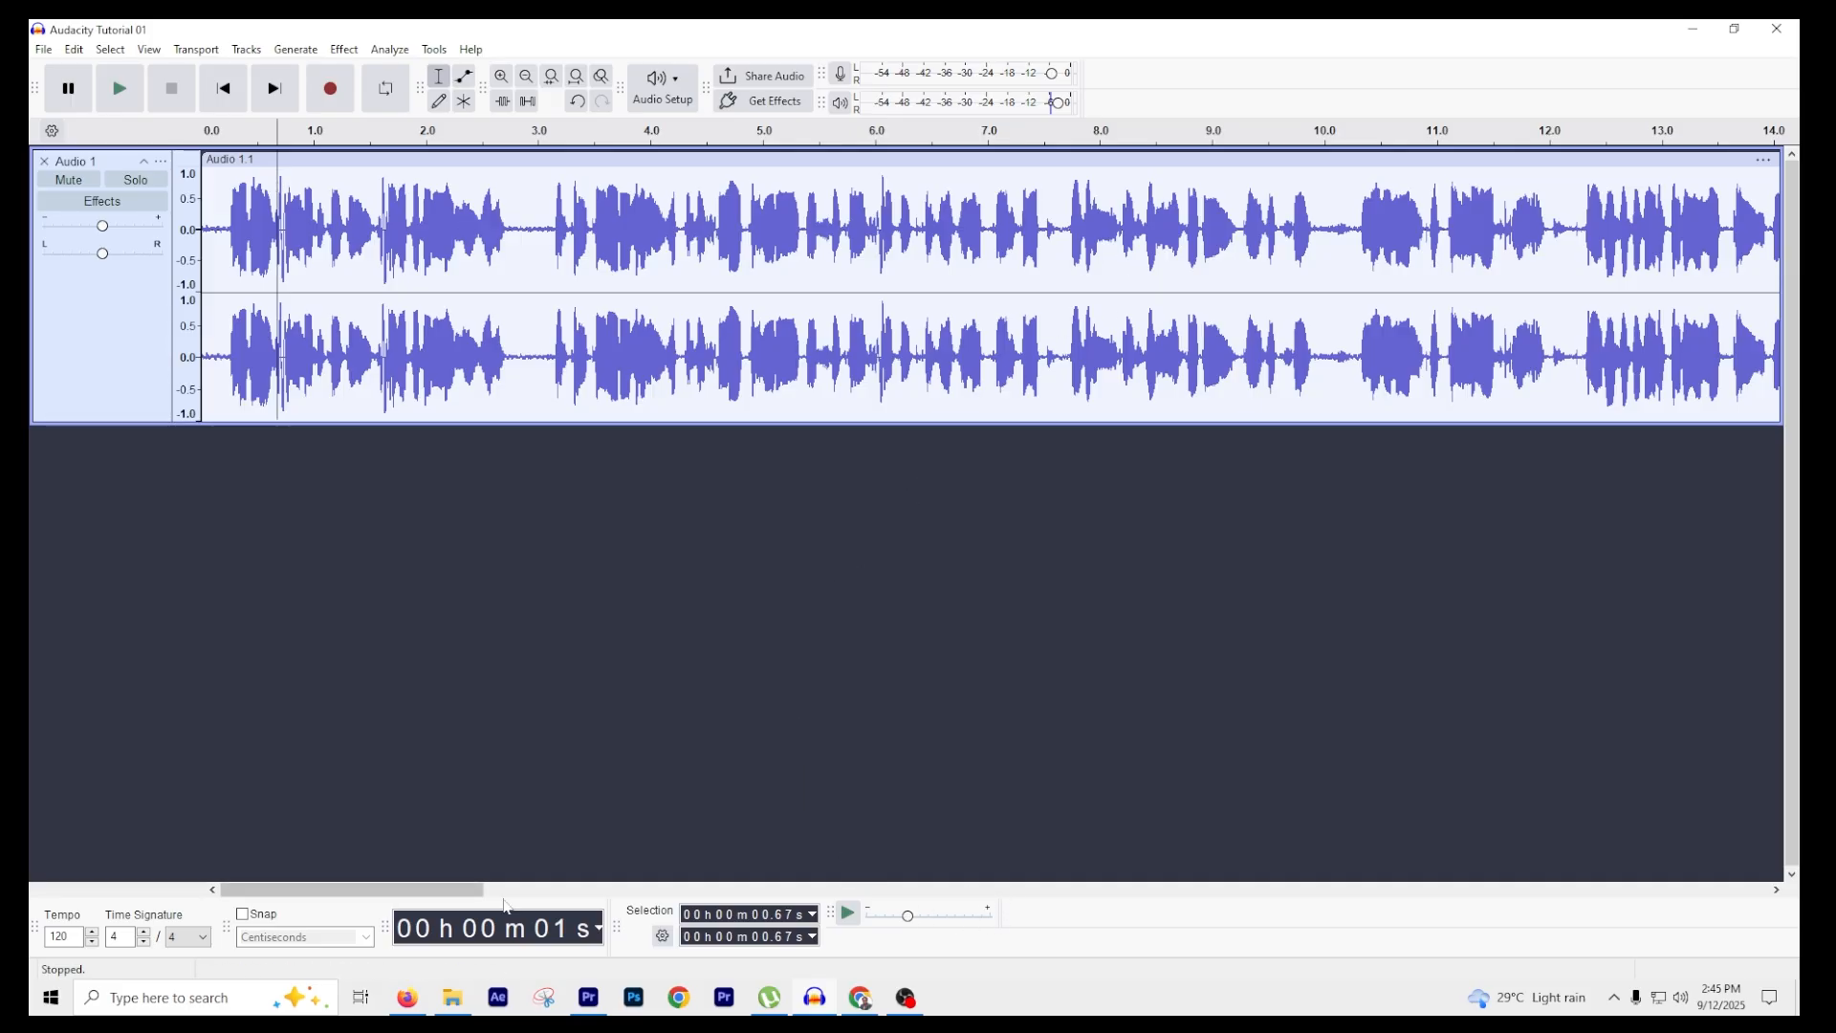
drag(432, 895, 1083, 918)
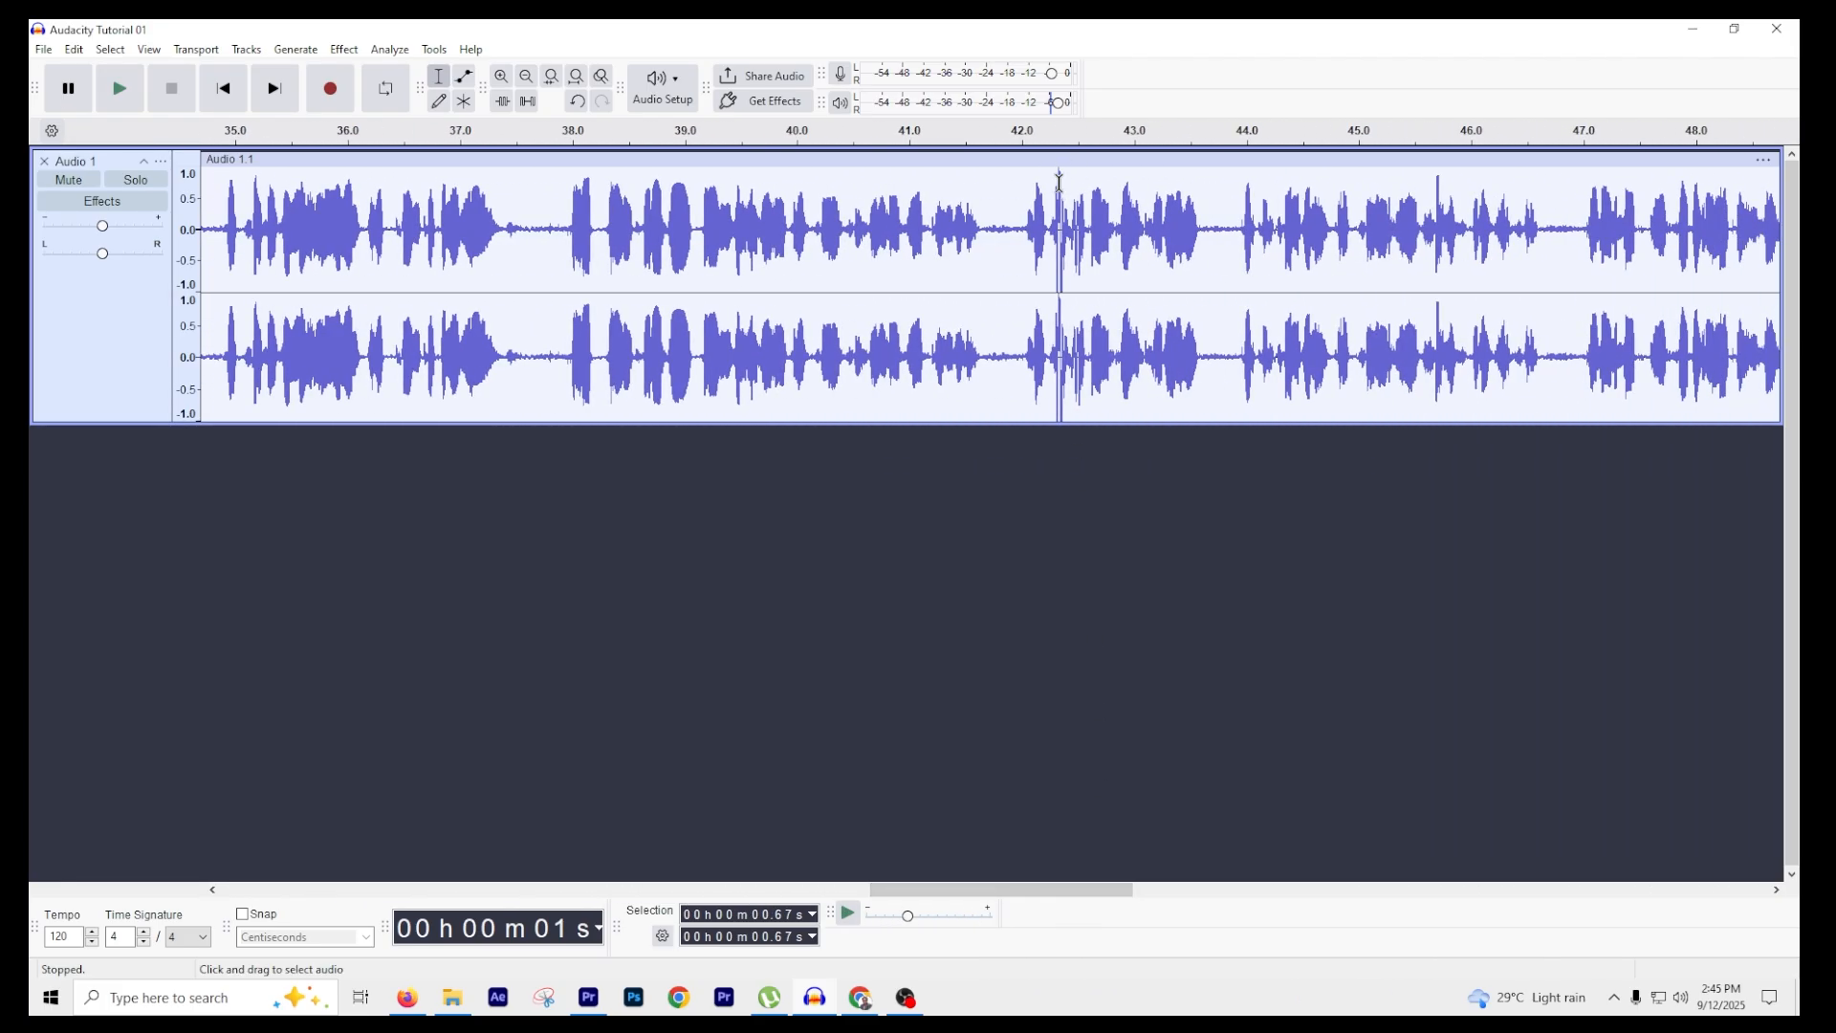
drag(970, 889, 268, 826)
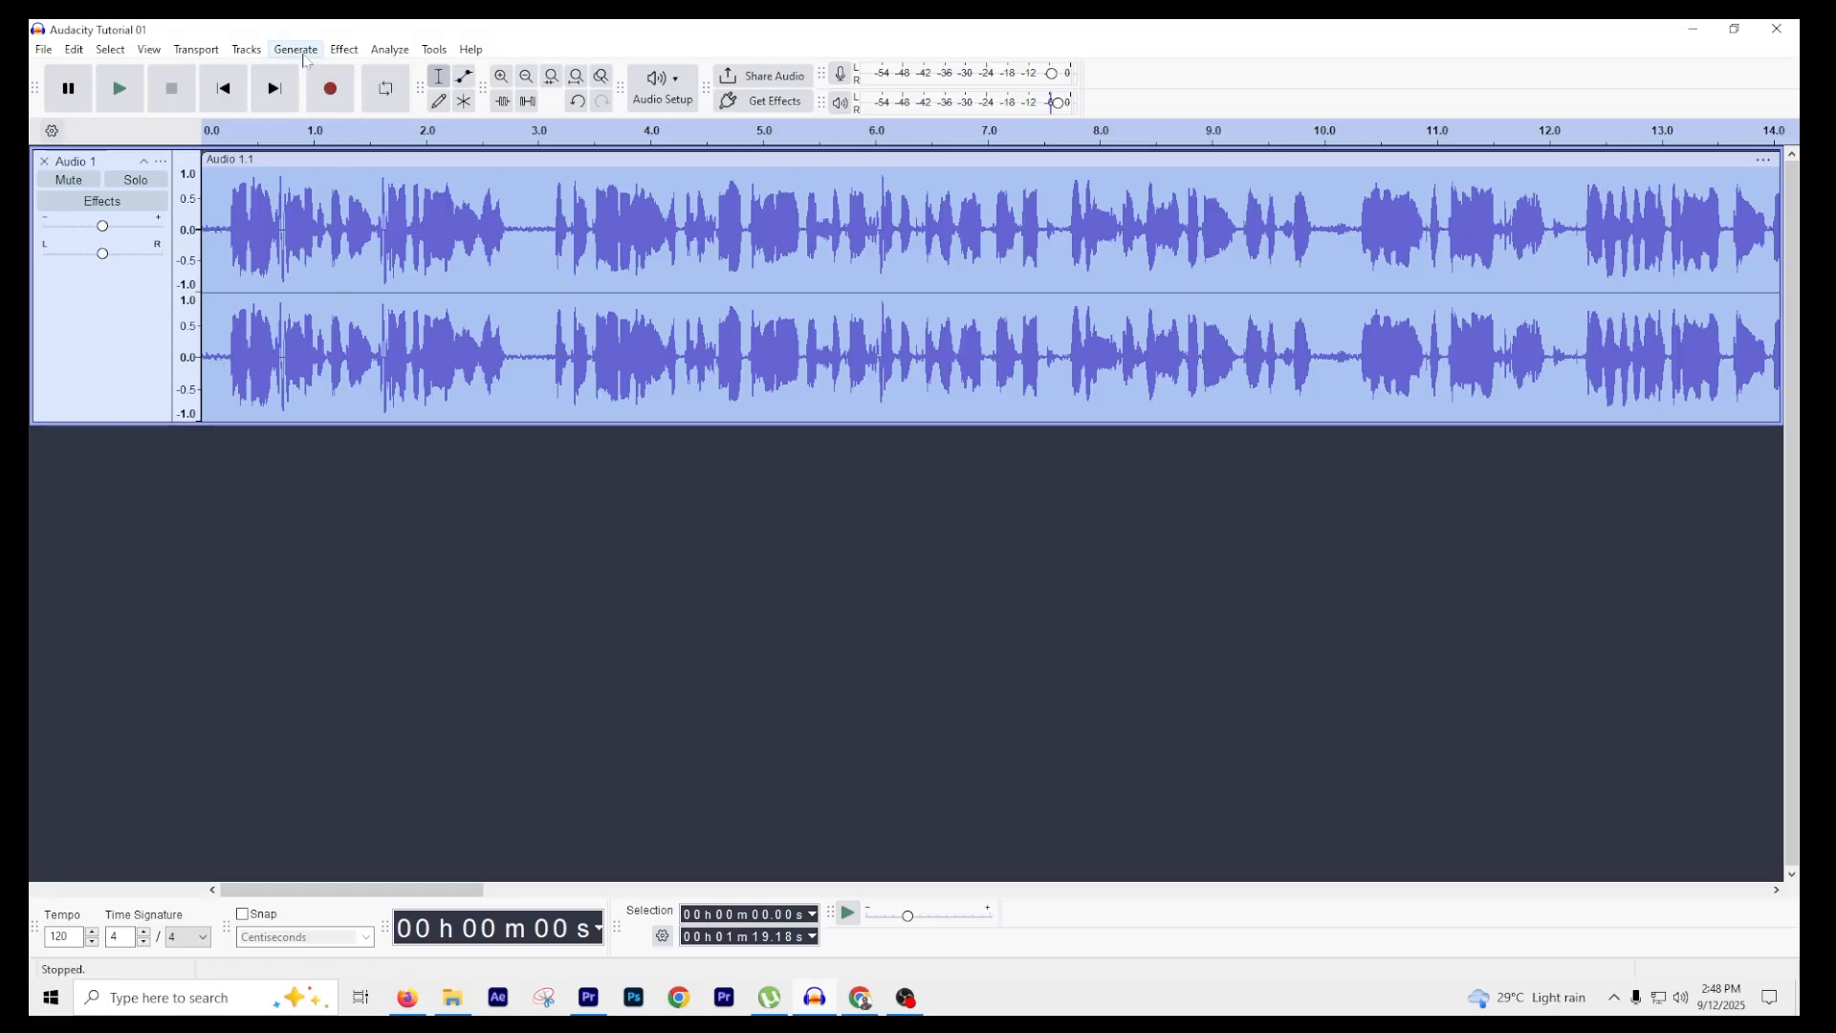
- Load the Treble Boost factory preset in the Graphic EQ effect for the entire track
click(348, 51)
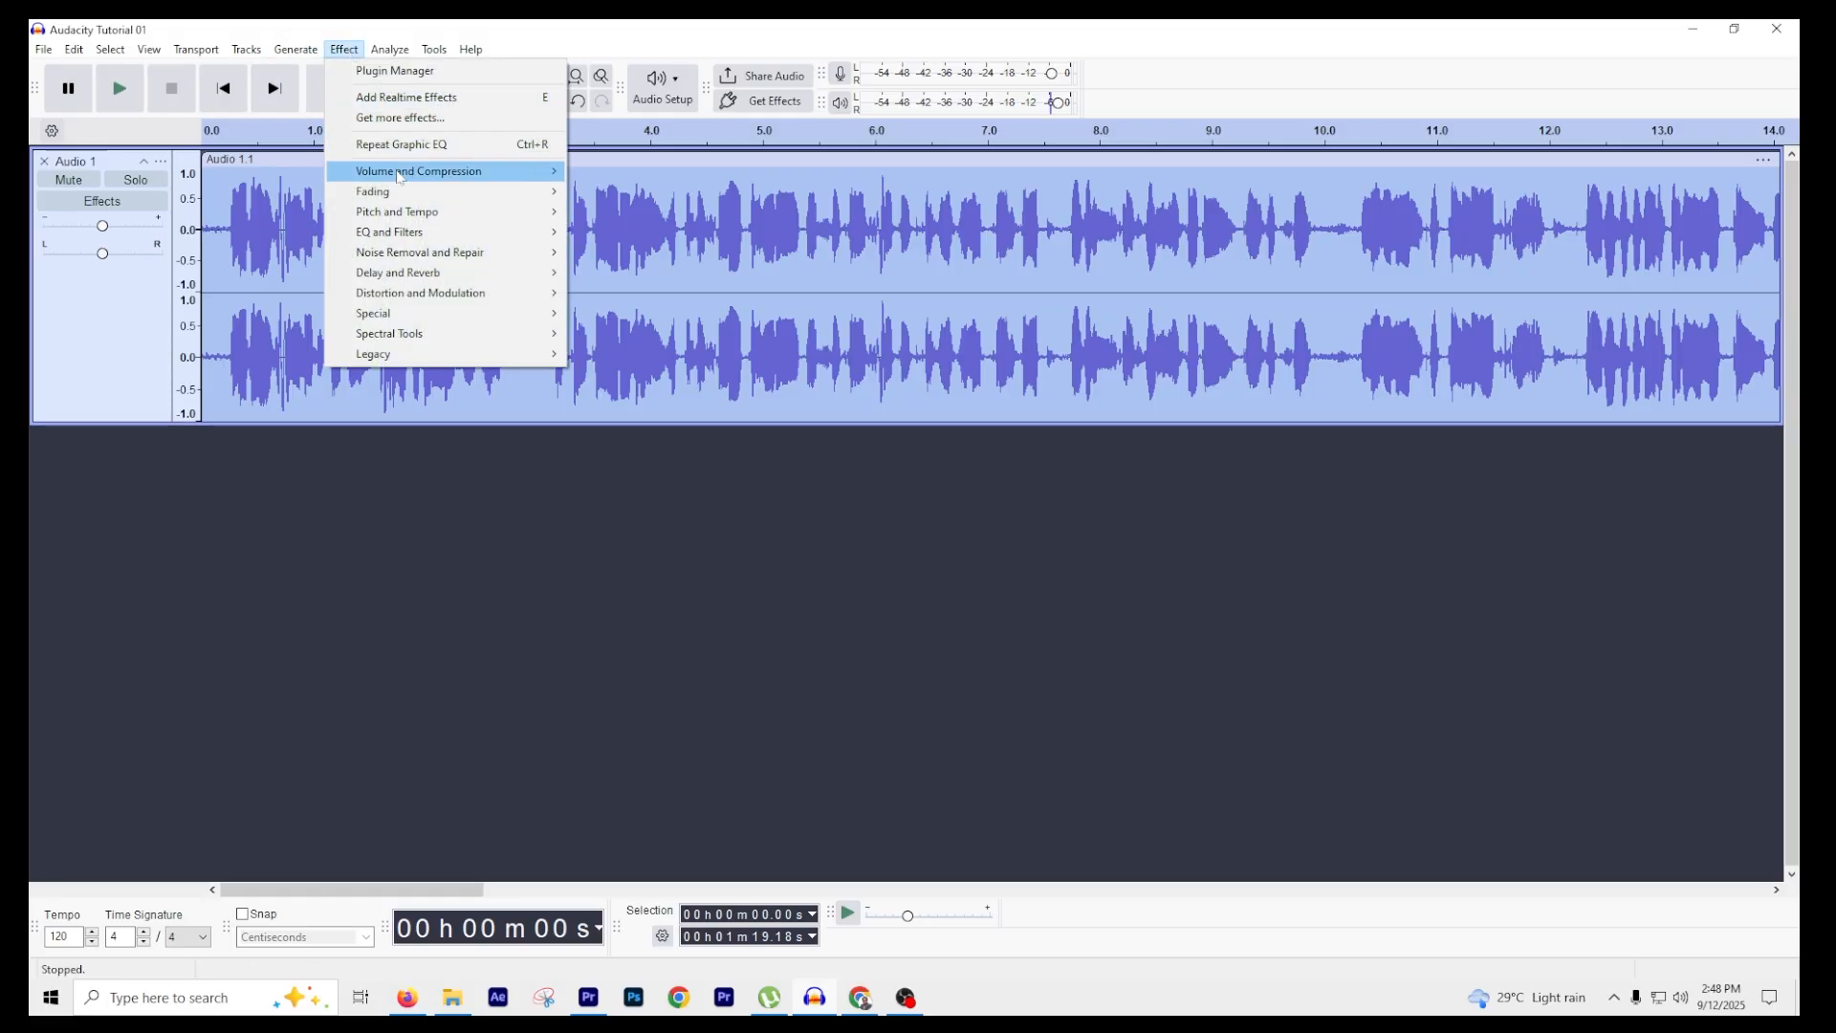
mouse_move(403, 240)
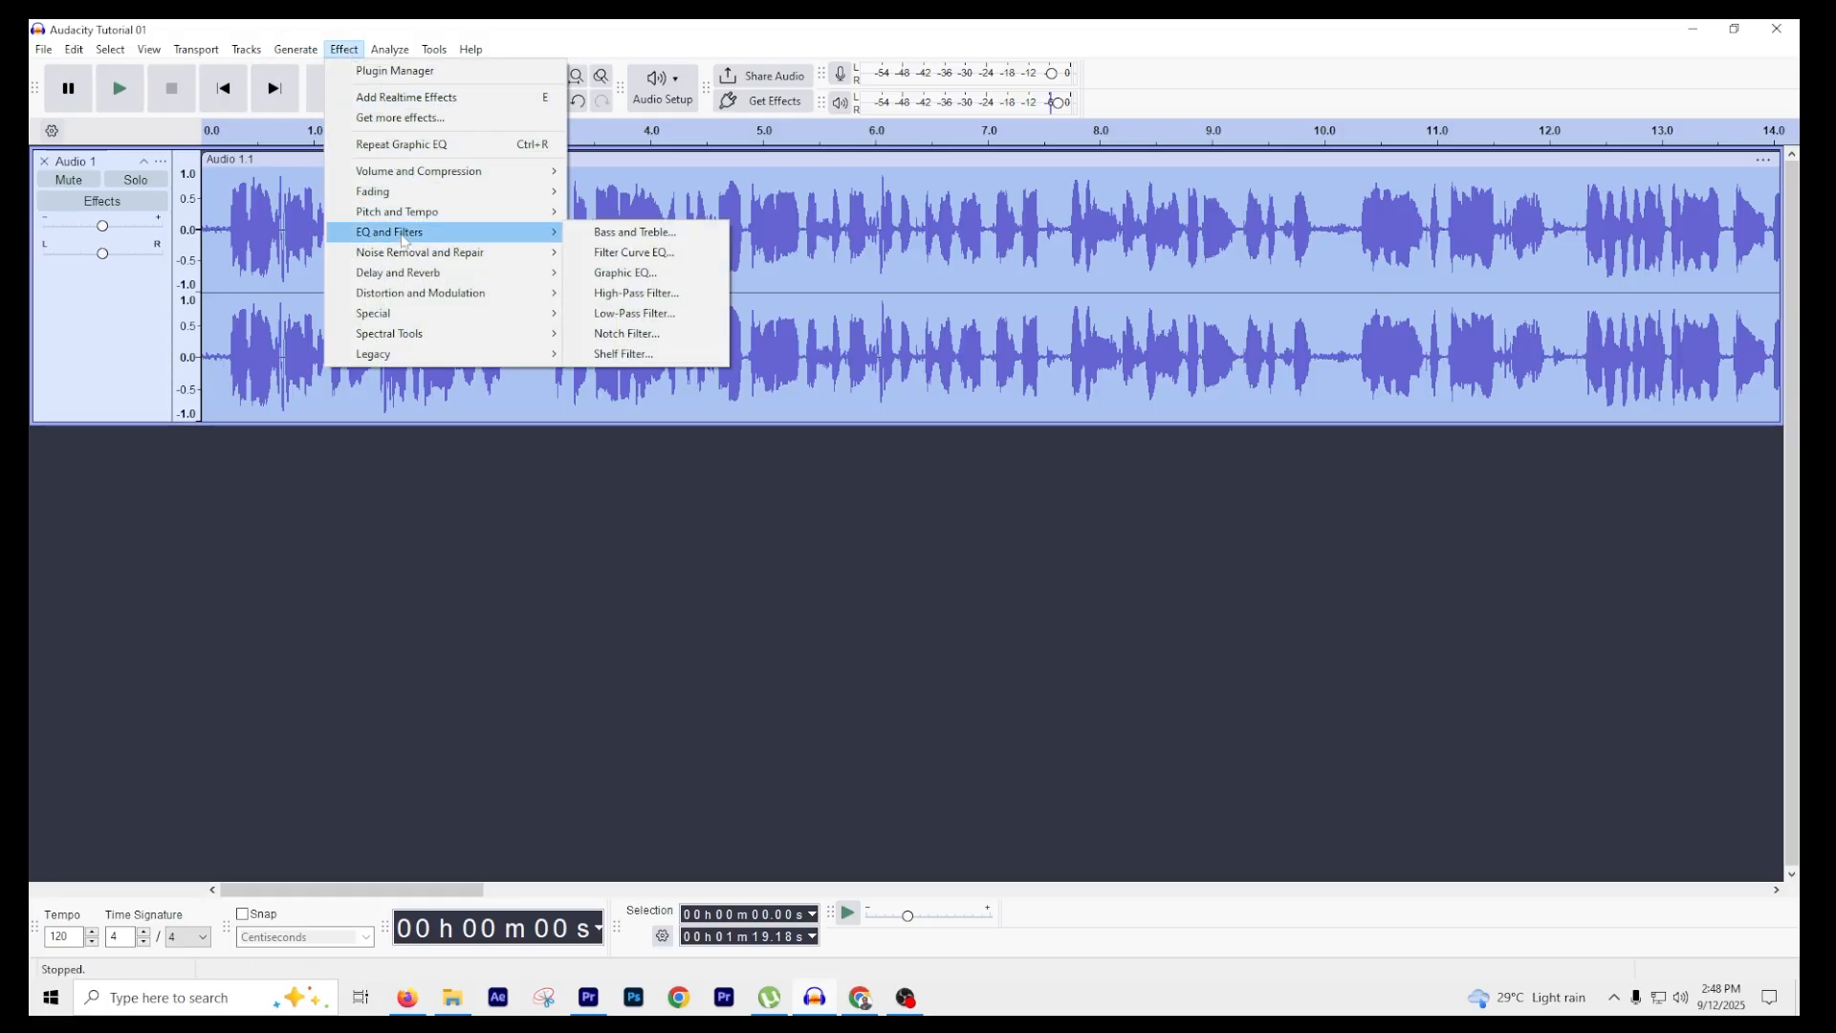
click(662, 275)
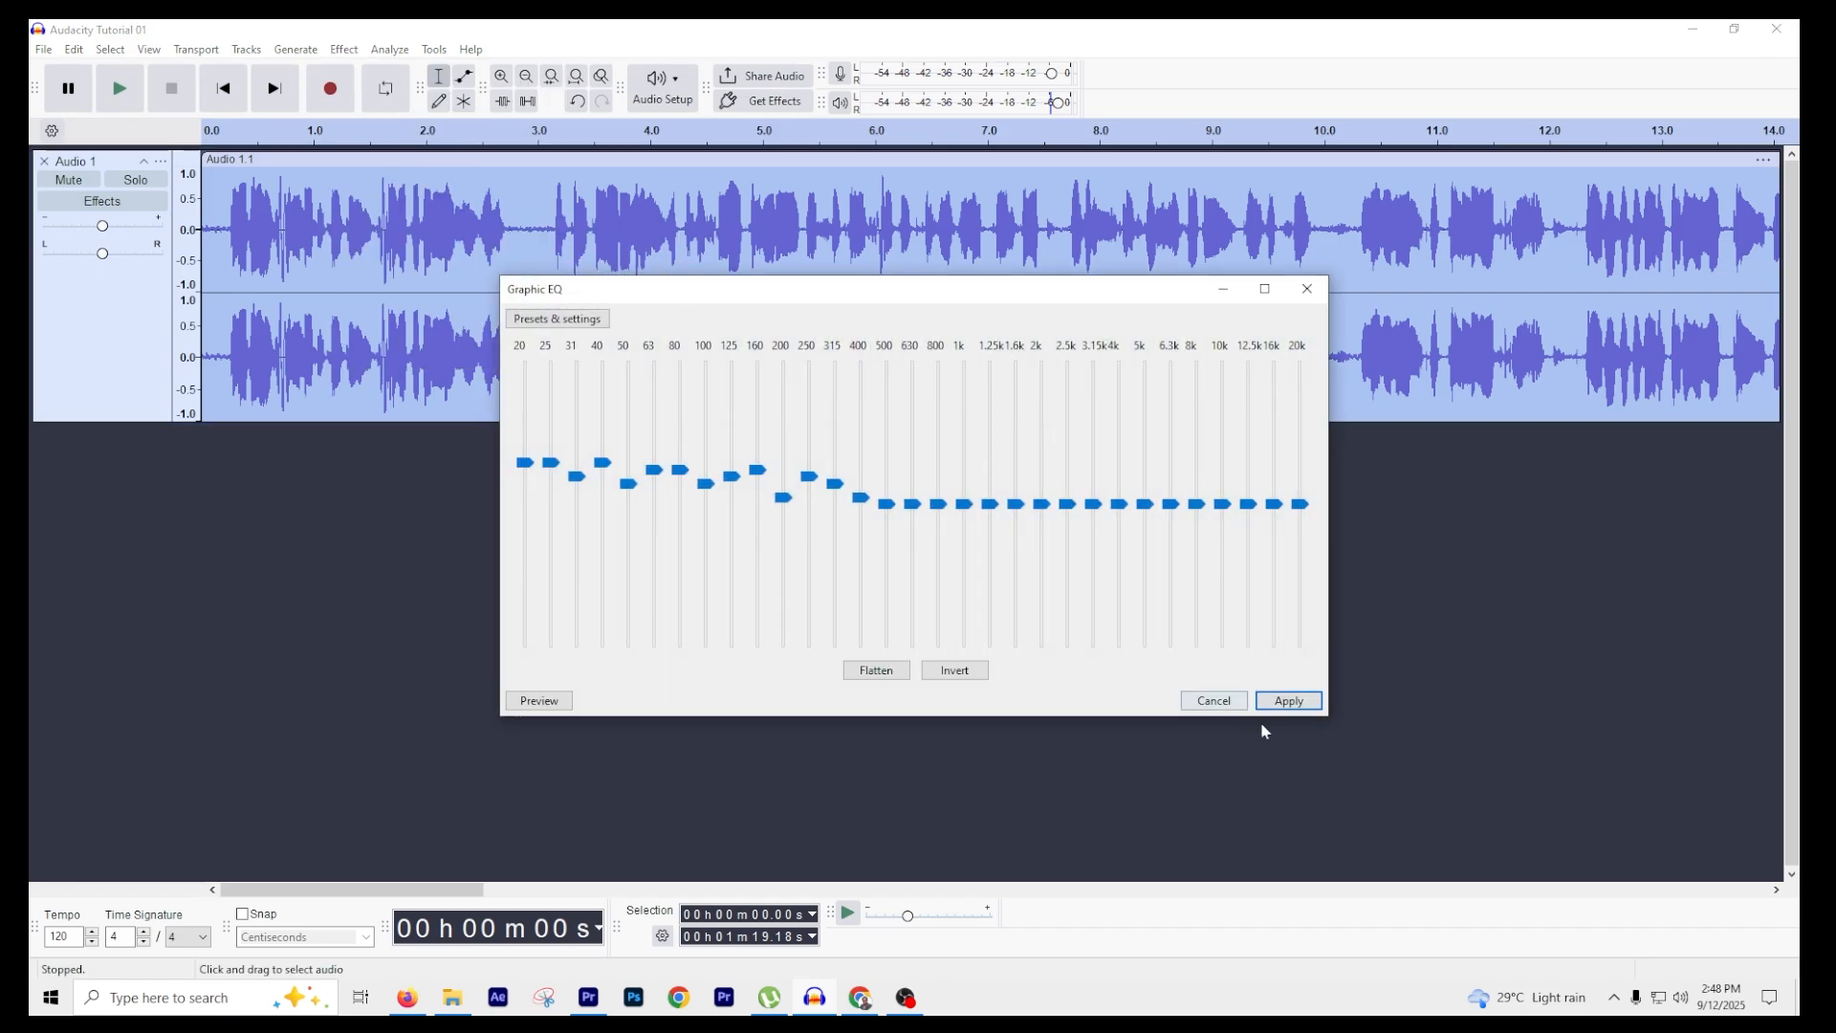
click(532, 319)
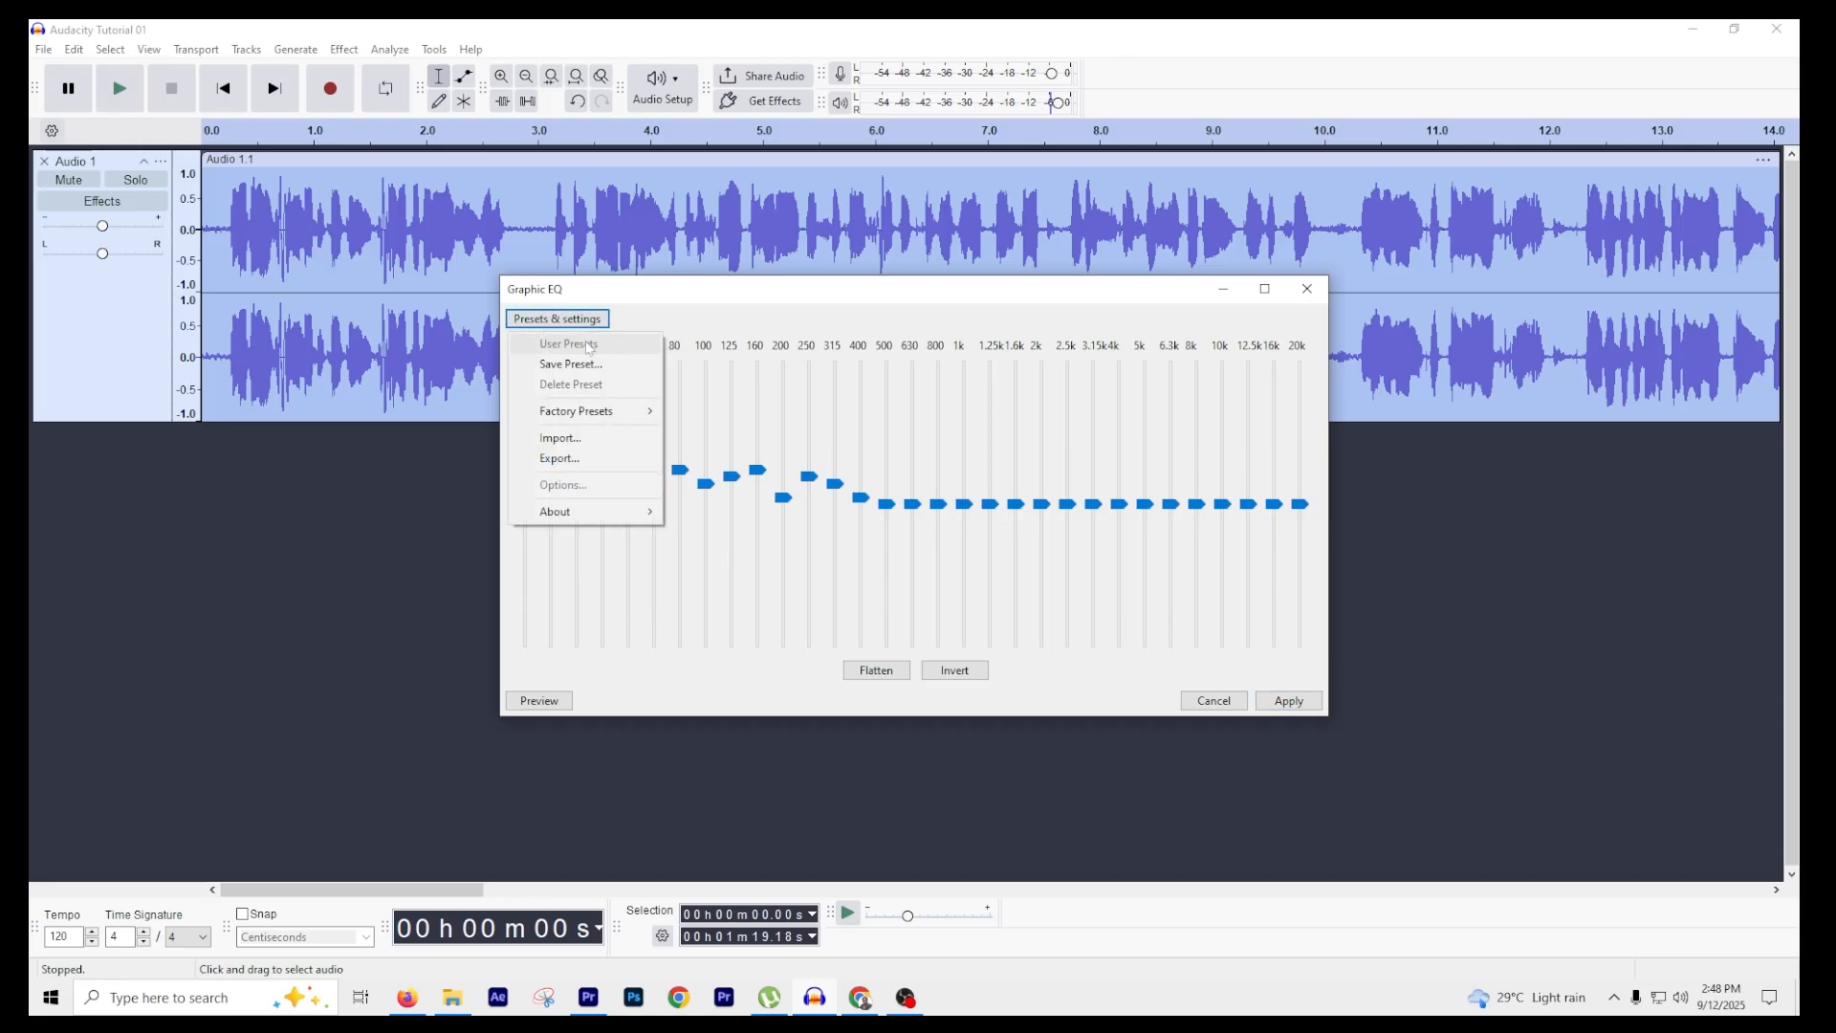
mouse_move(581, 423)
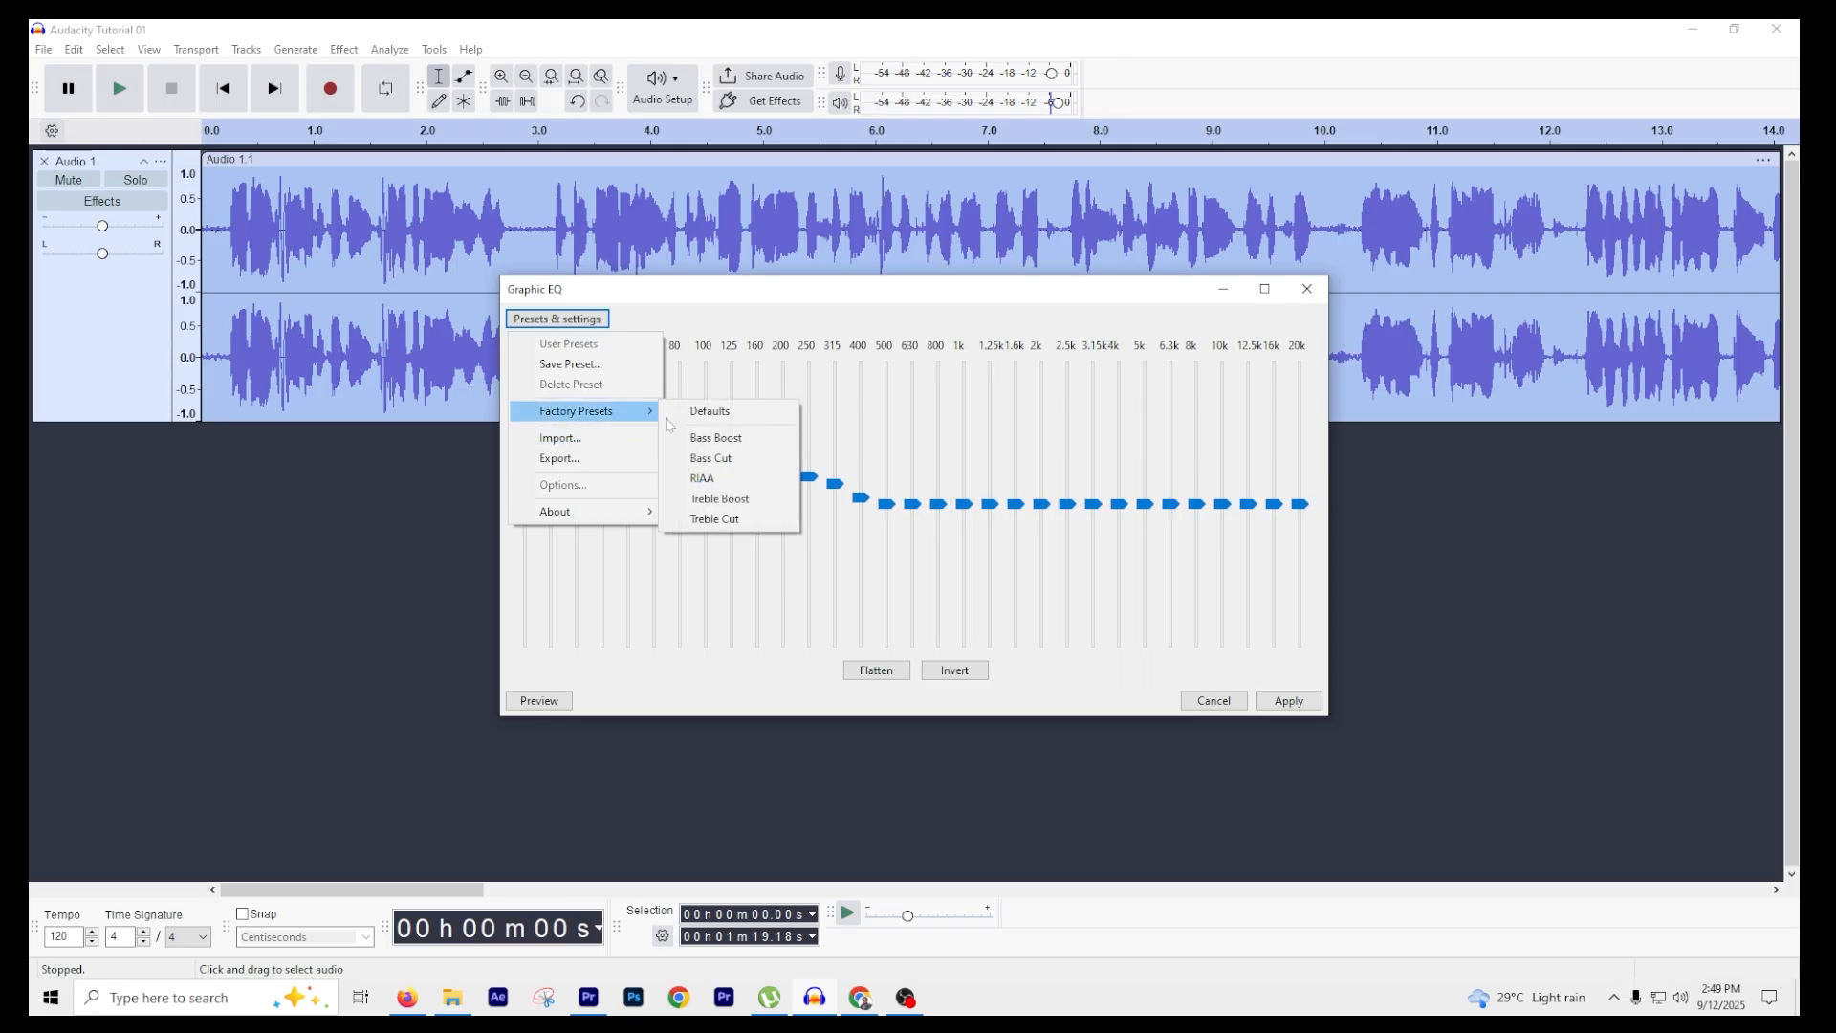
click(736, 500)
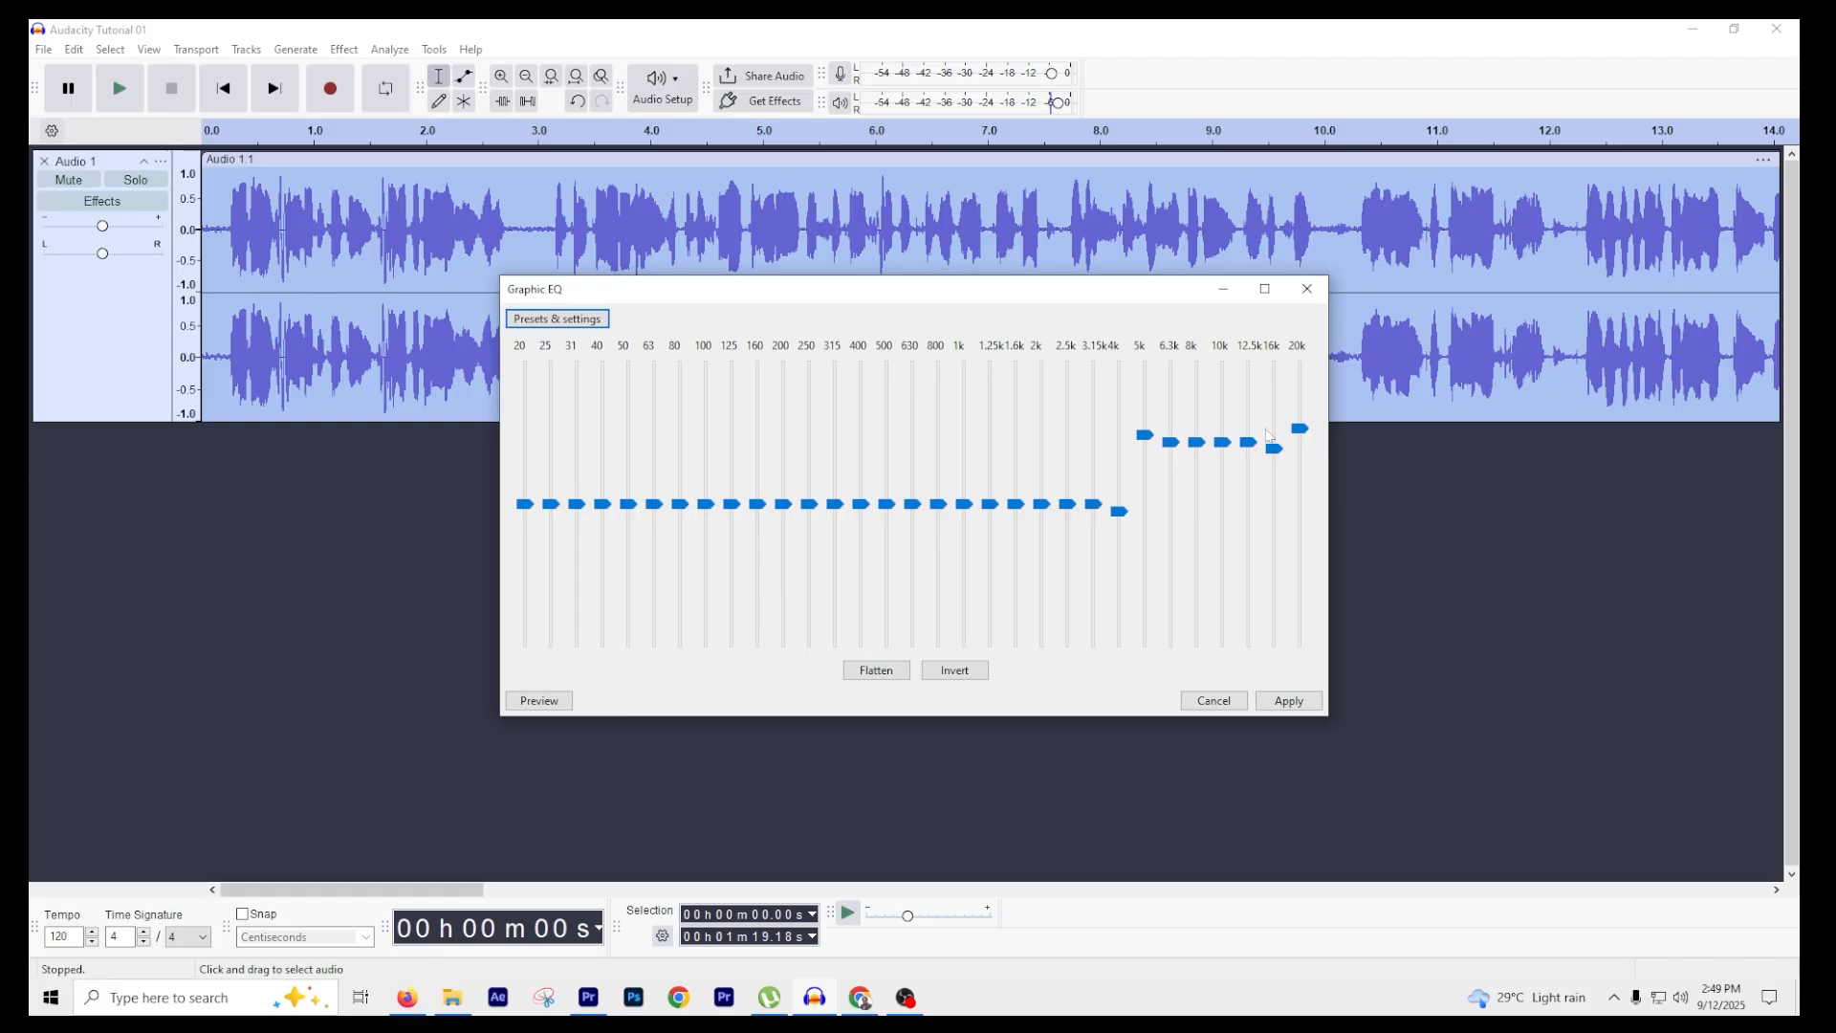
mouse_move(1268, 435)
mouse_move(1281, 513)
mouse_move(1138, 418)
- Preview the preset and lower its boosted 5 kHz to 16 kHz bands, with 16 kHz at 5.1 dB, before applying it
click(541, 699)
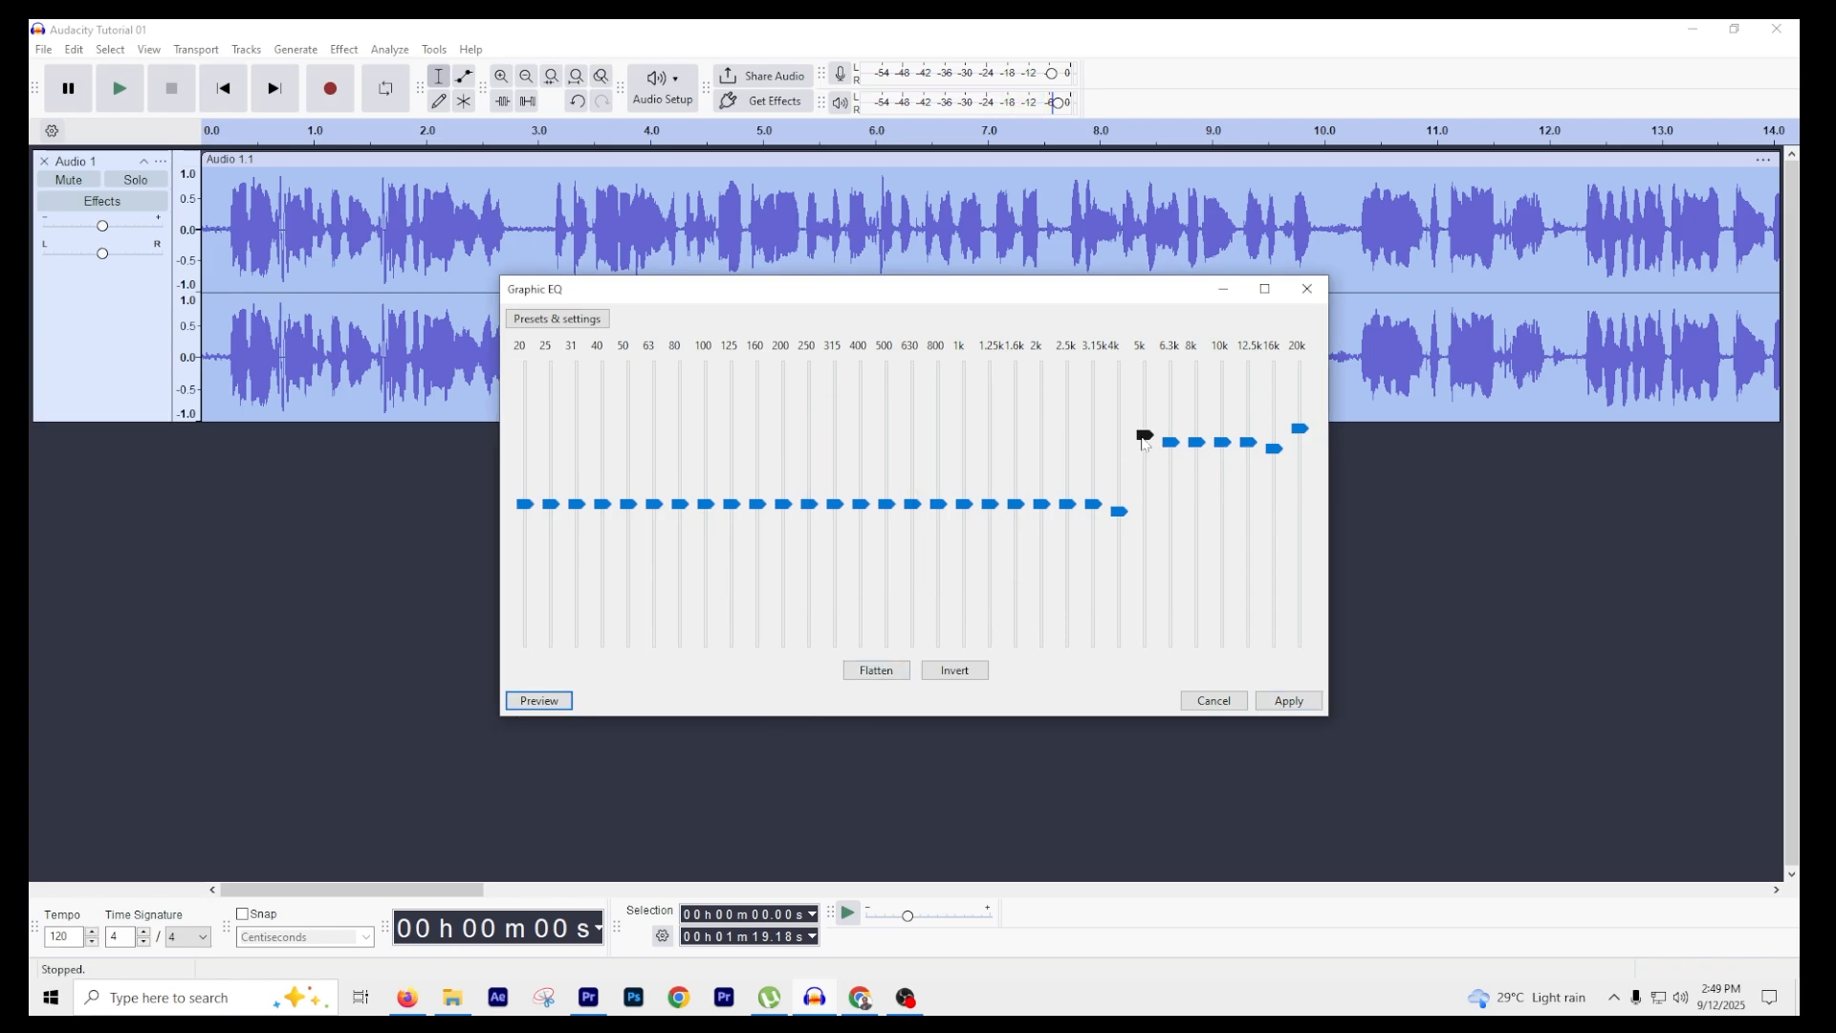
mouse_move(1145, 438)
mouse_down()
mouse_move(1145, 478)
mouse_move(1274, 470)
mouse_up()
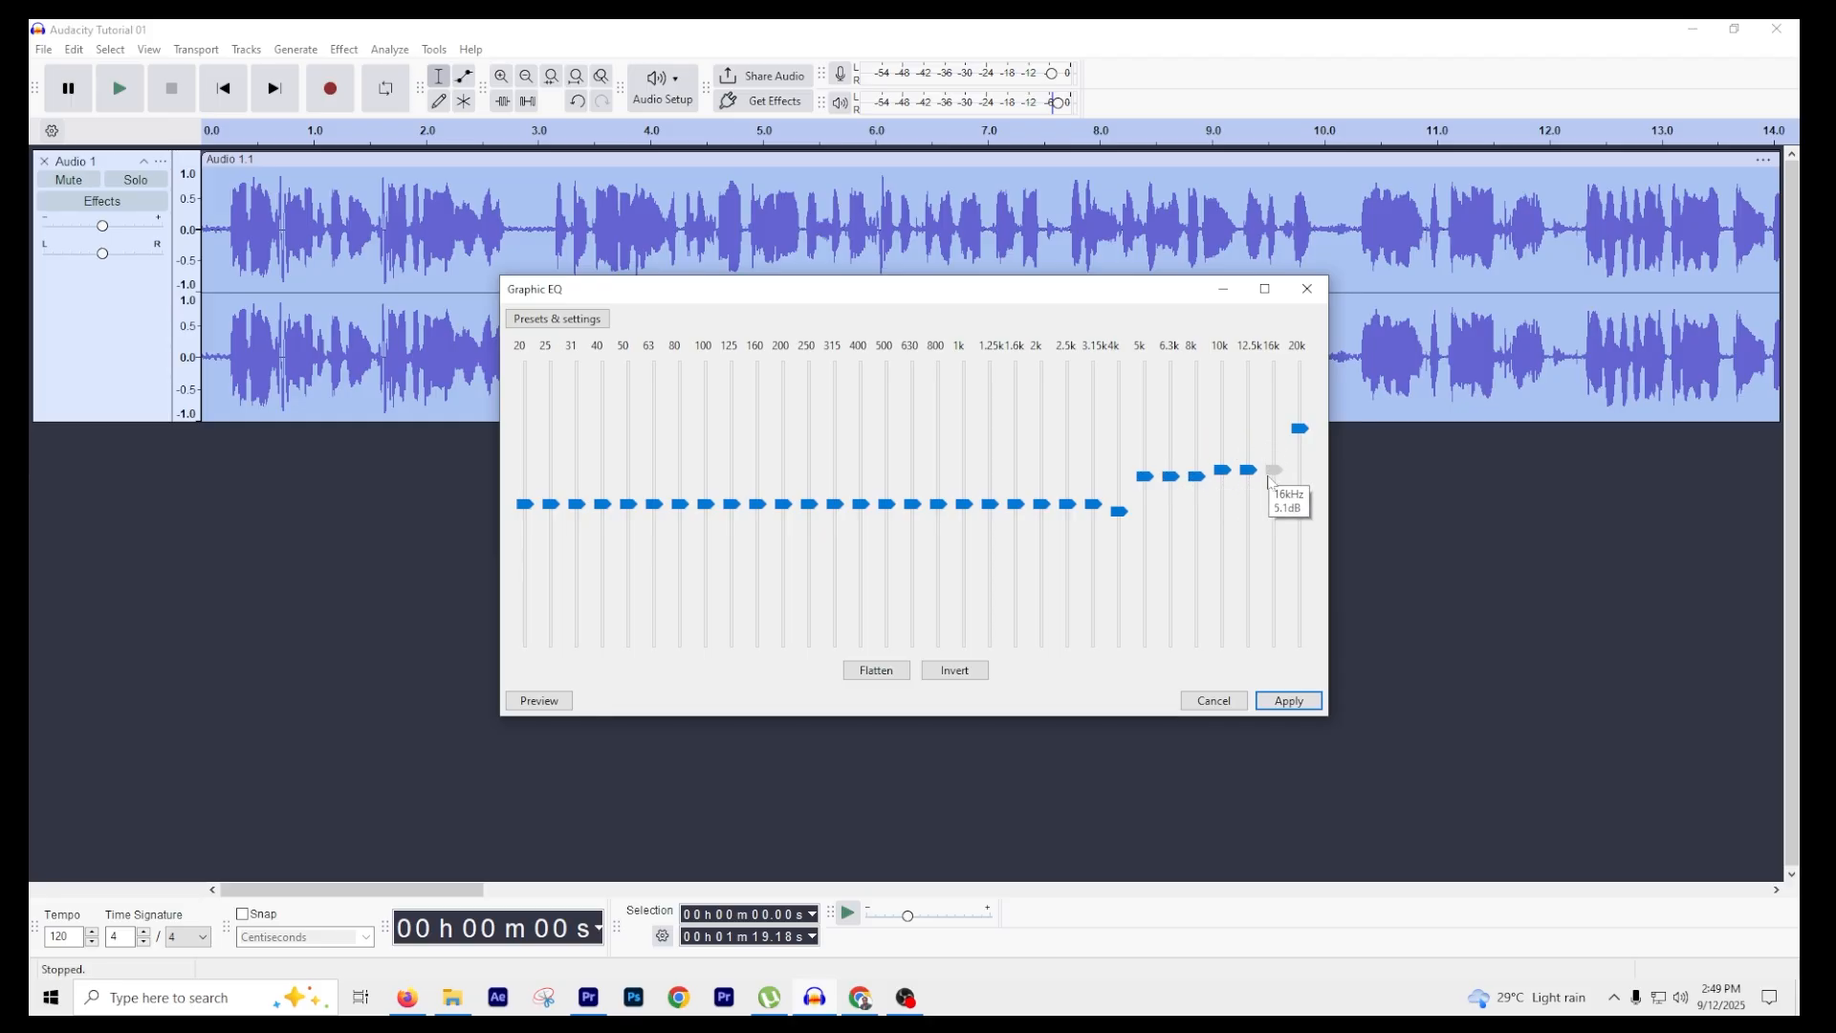
click(1291, 704)
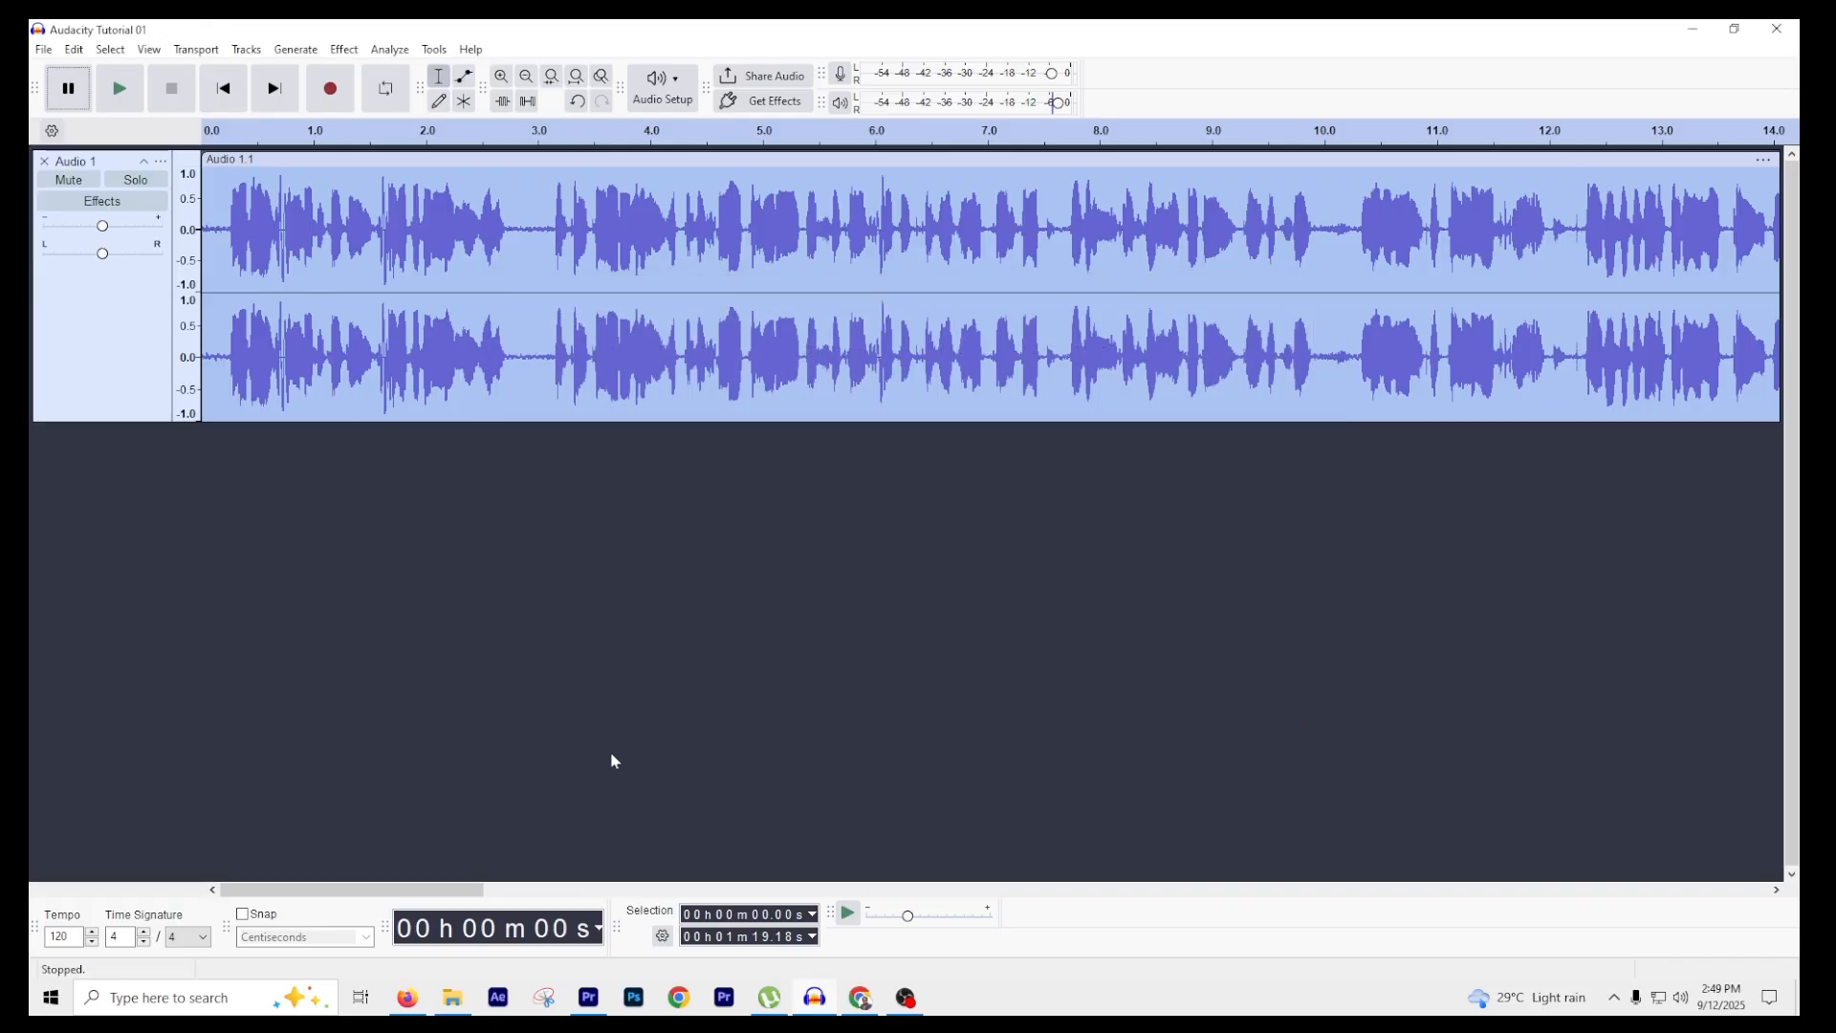
- Play the equalized track from about 3.24 s to hear the combined bass and treble changes
click(565, 325)
key(space)
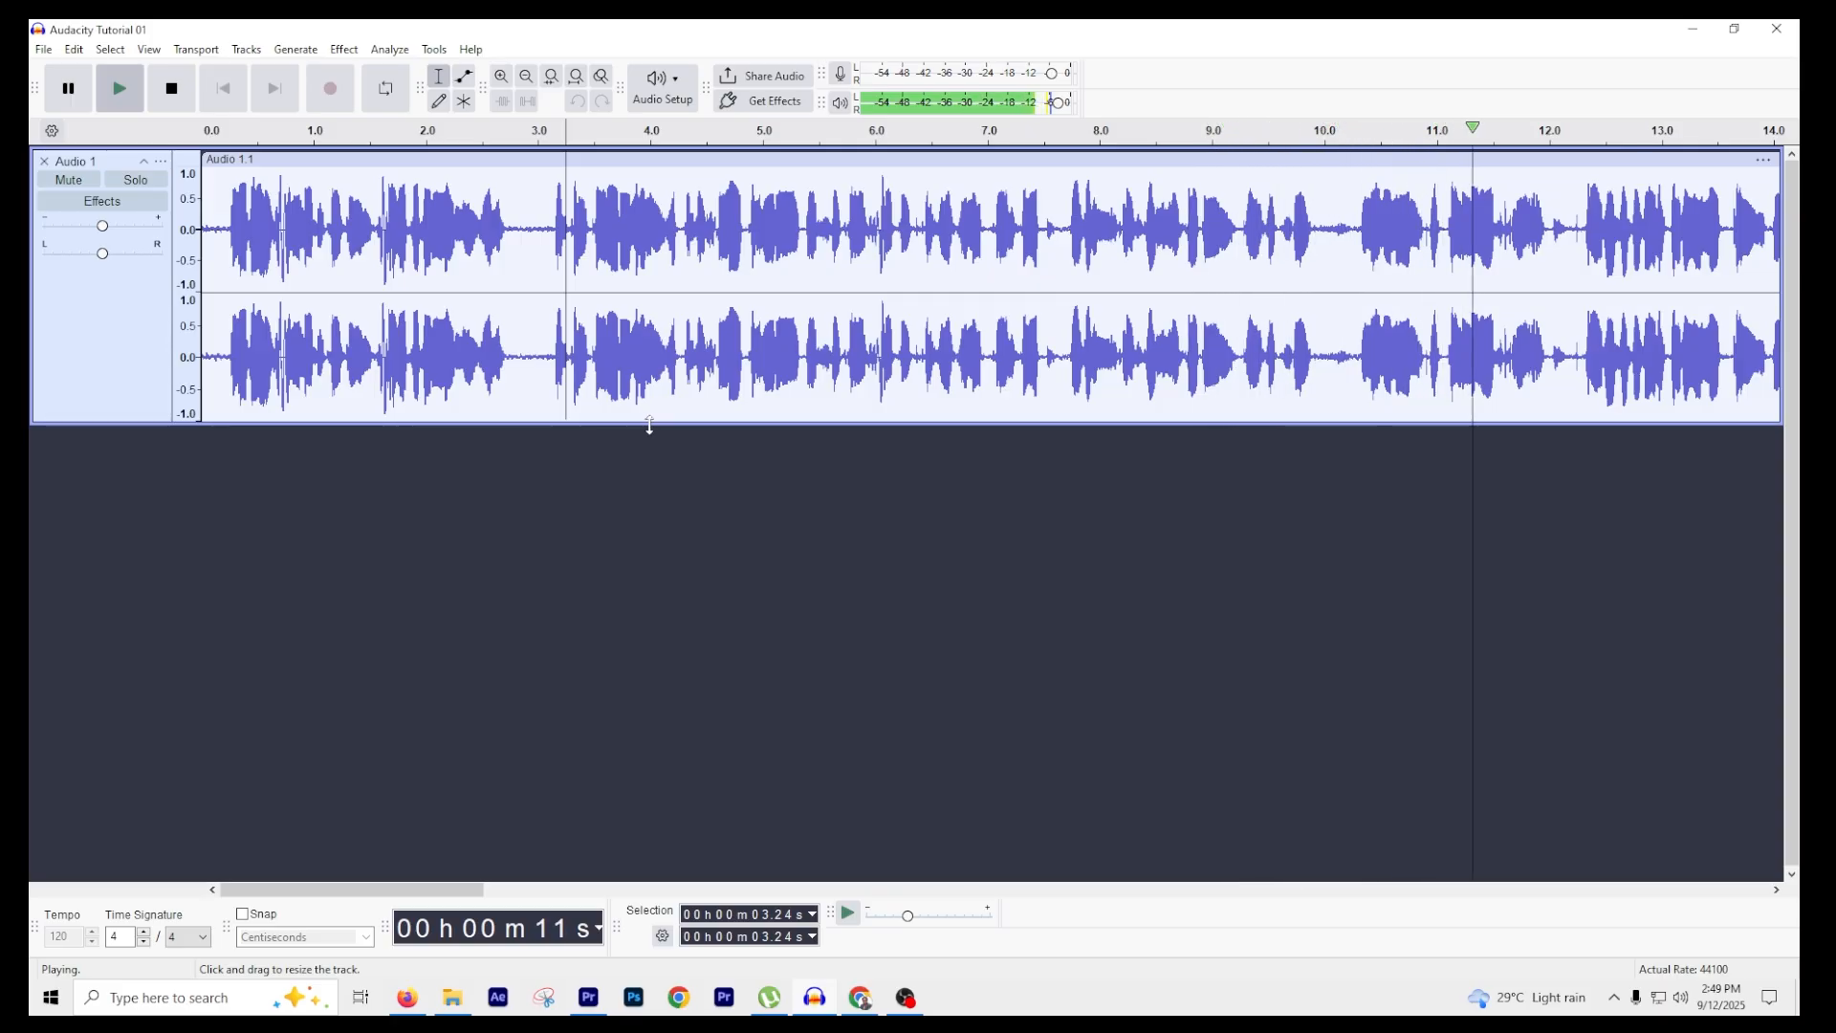
key(space)
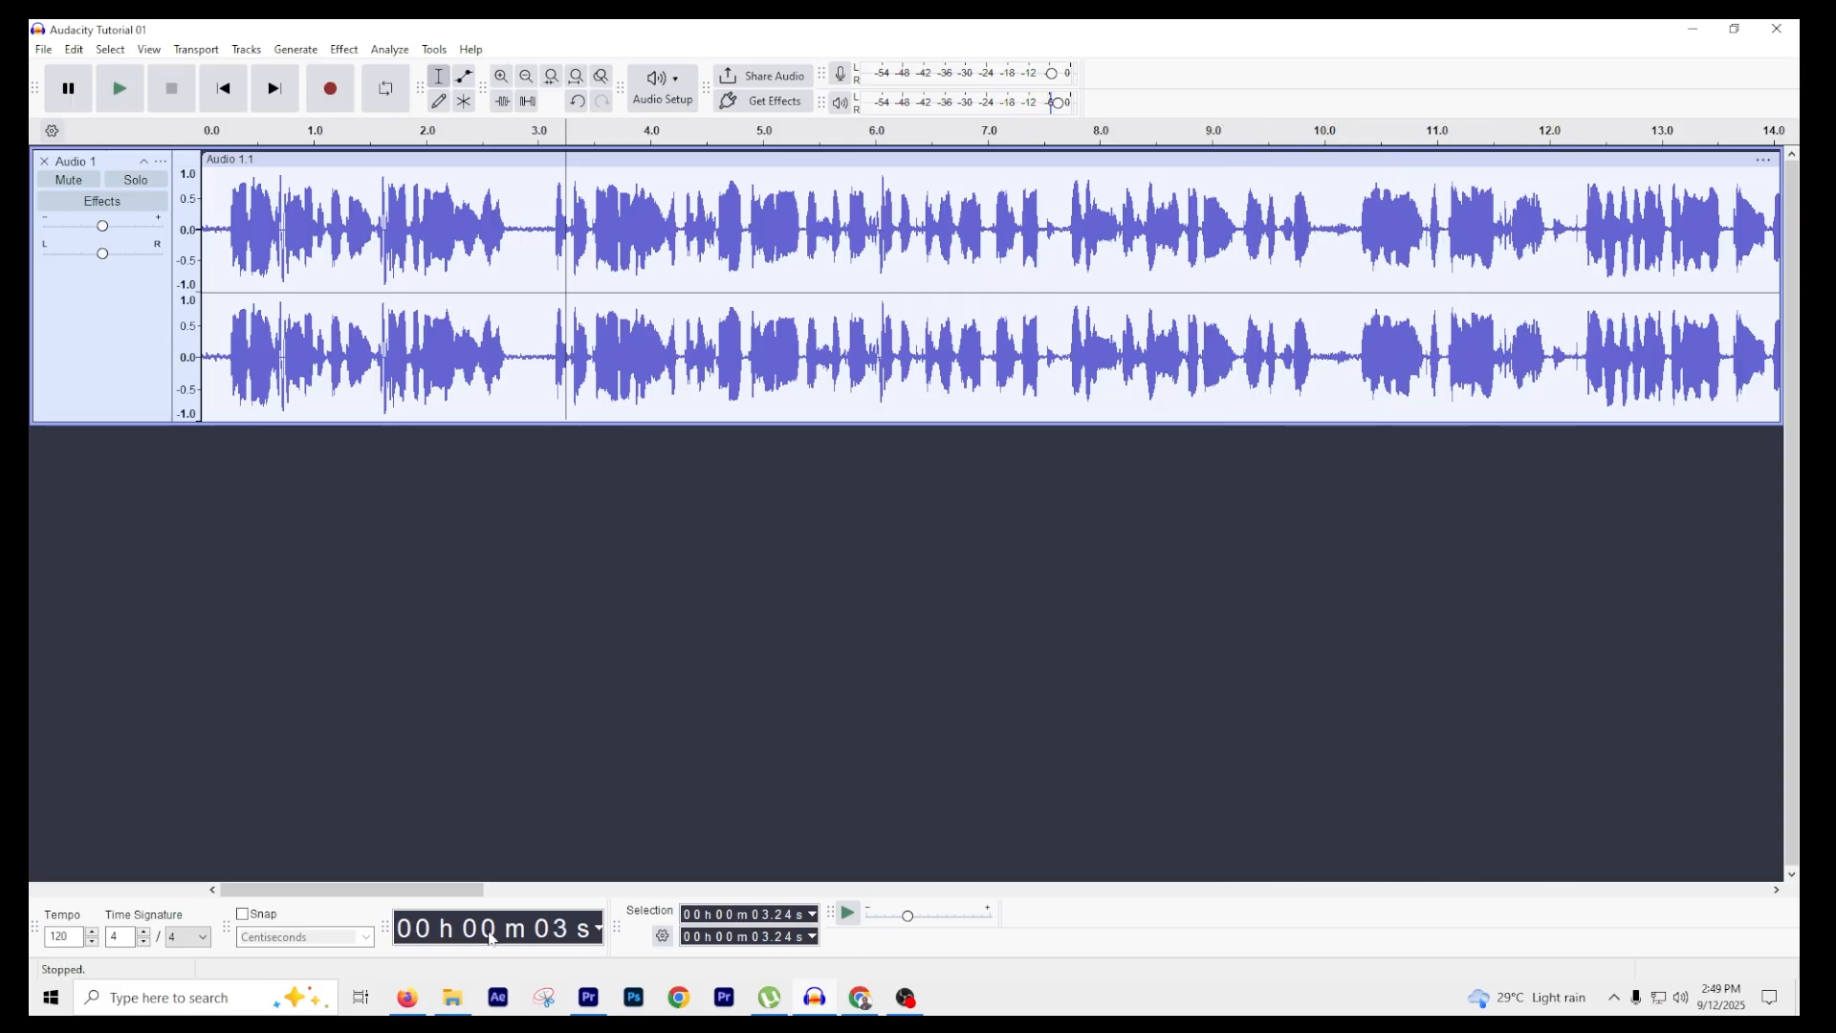
- Examine the sharp waveform peaks near 42.3 s and between about 48.69 s and 48.89 s
drag(450, 891, 1140, 910)
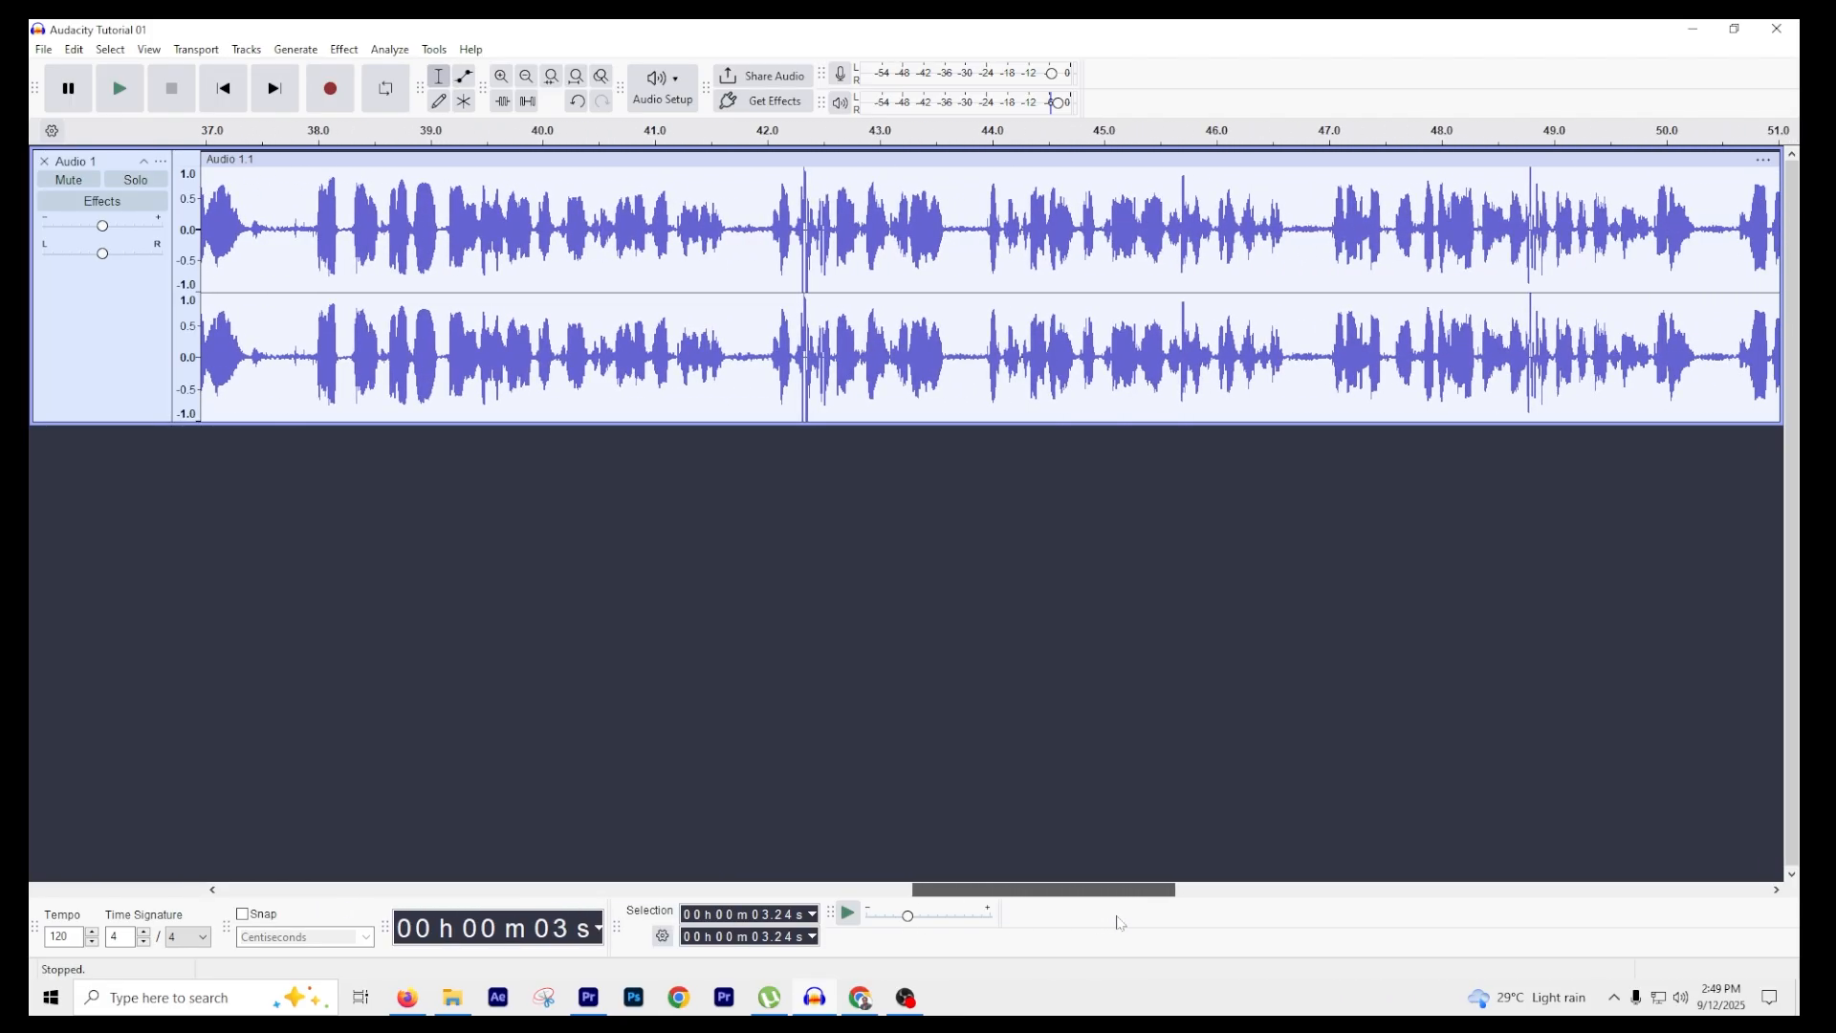
click(802, 180)
click(1530, 175)
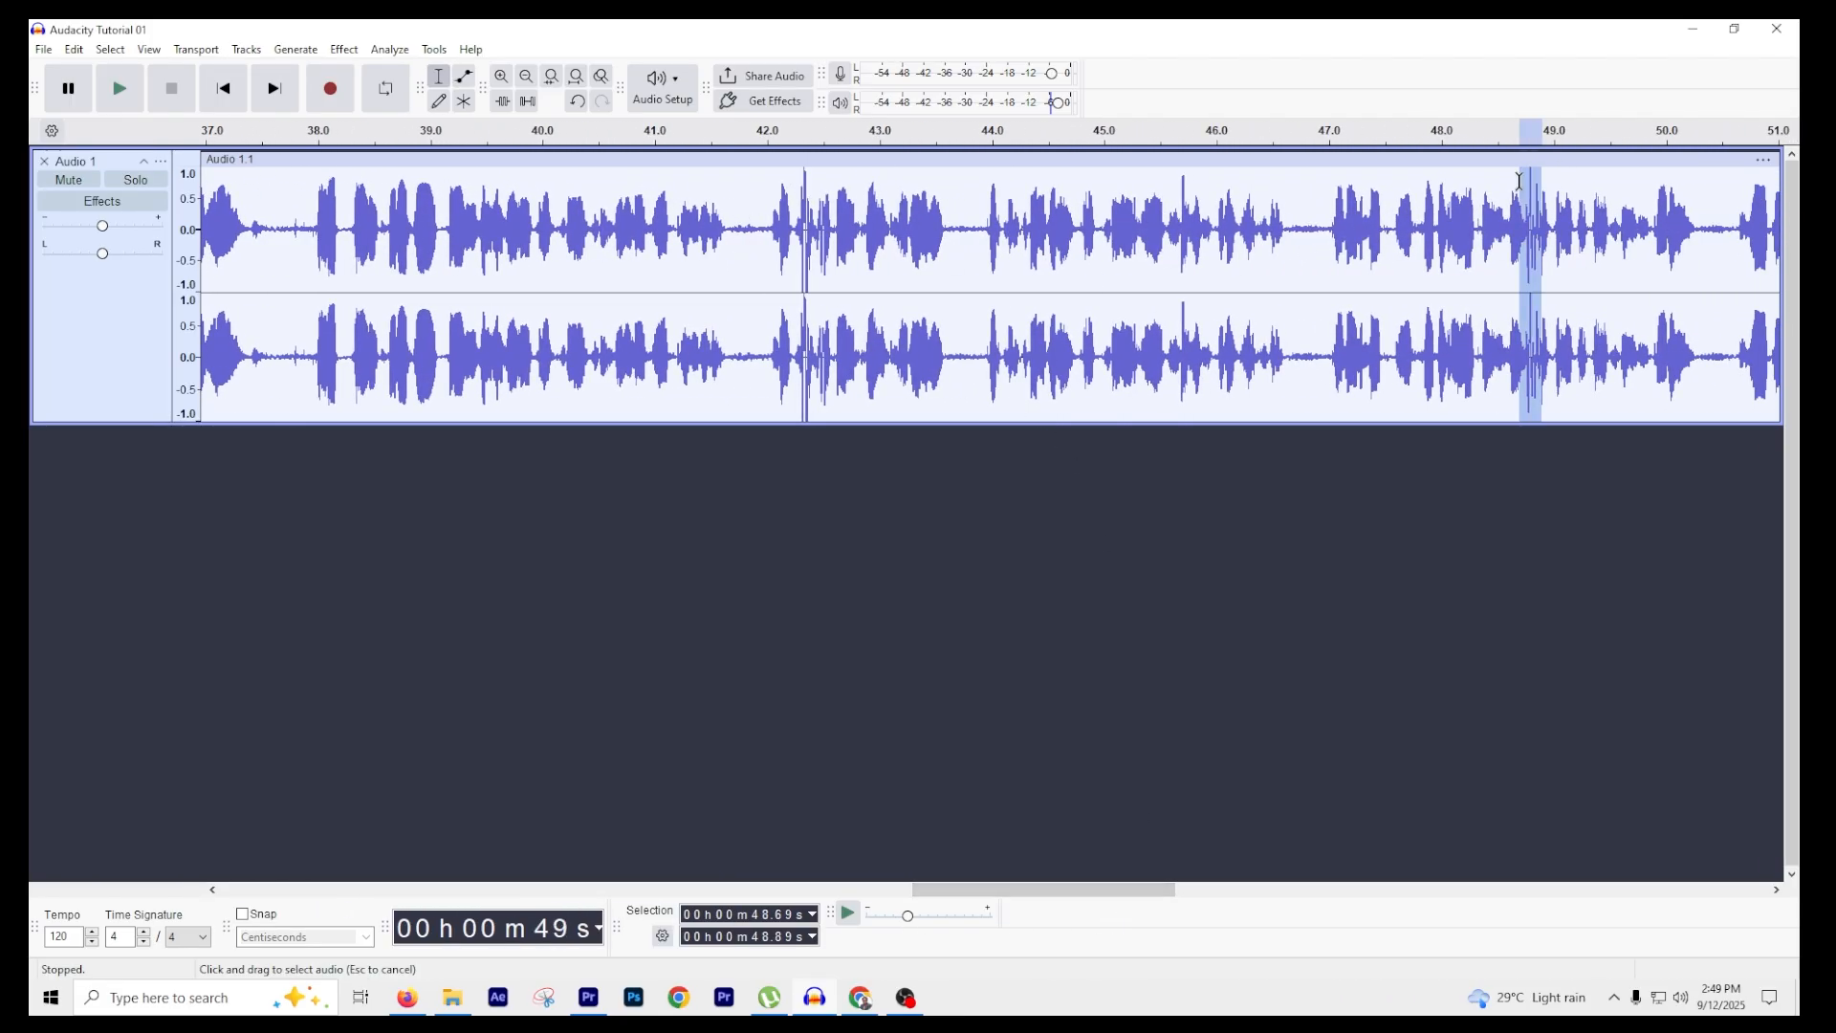
- Apply the Limiter to the entire track with threshold and make-up target at -4.0 dB, knee width 1.7 dB, lookahead 1.0 ms and release 20.0 ms
click(140, 356)
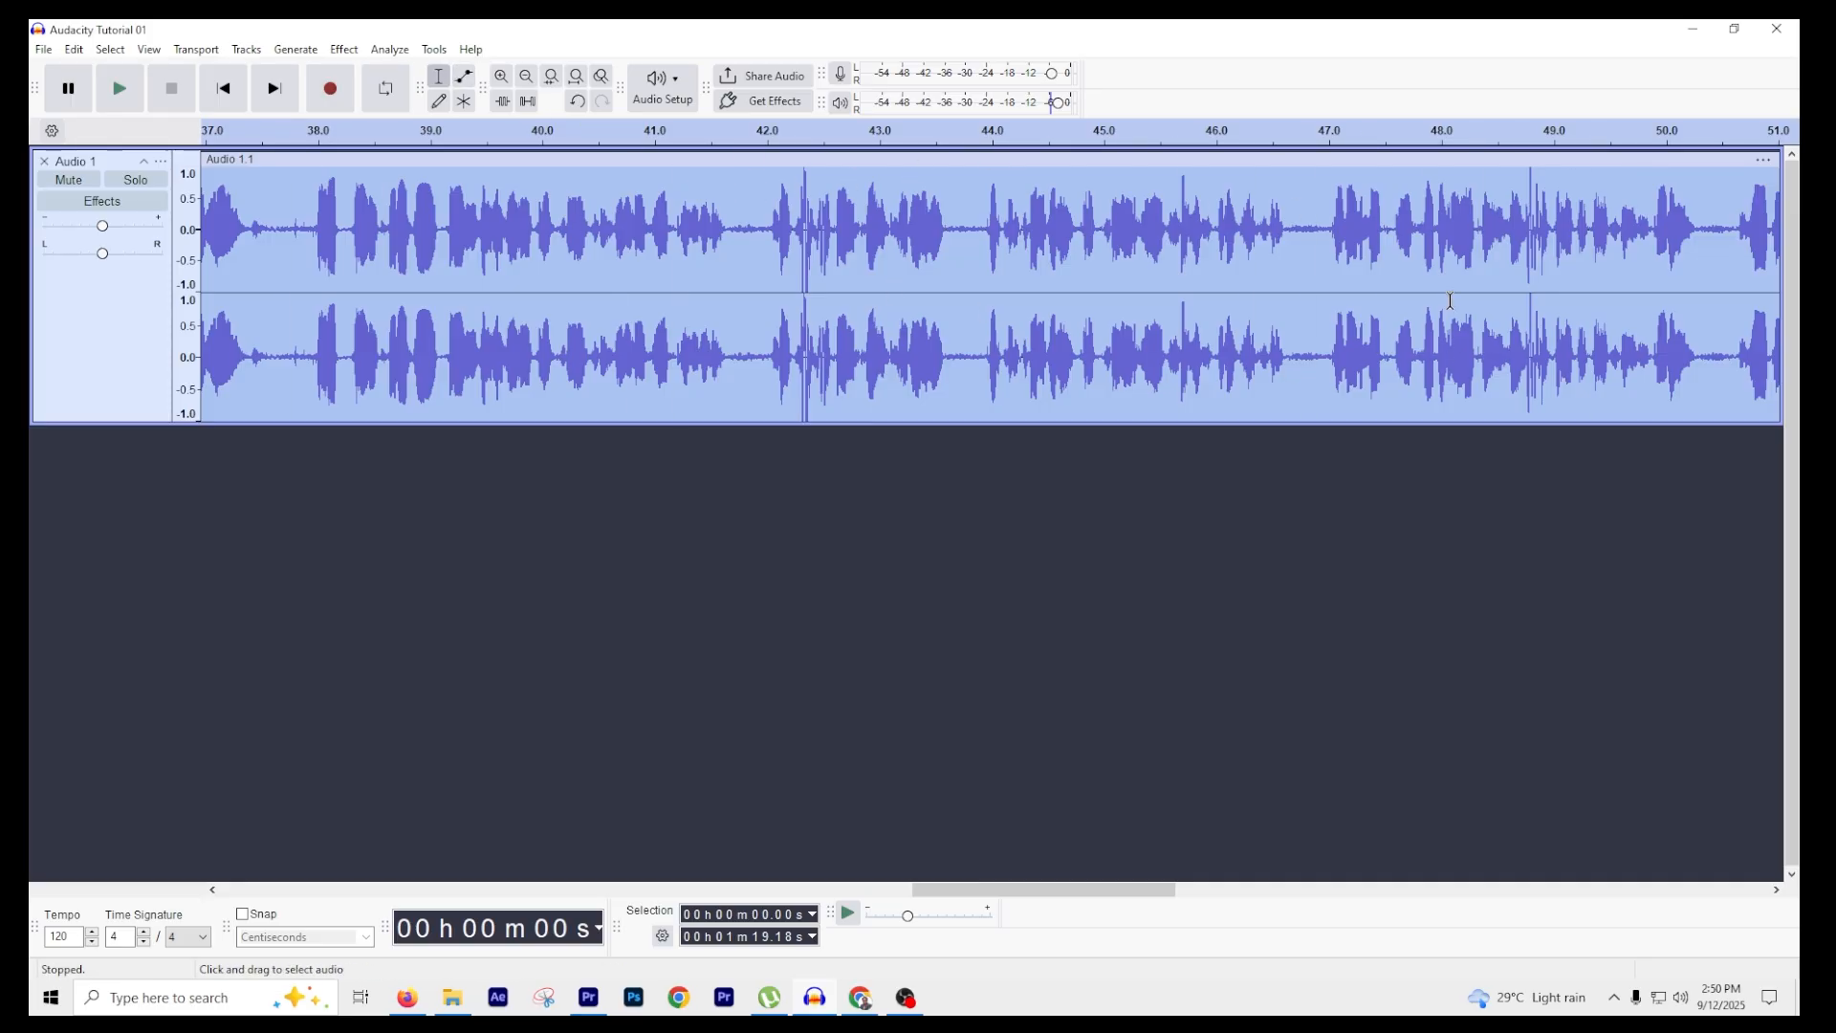
click(341, 50)
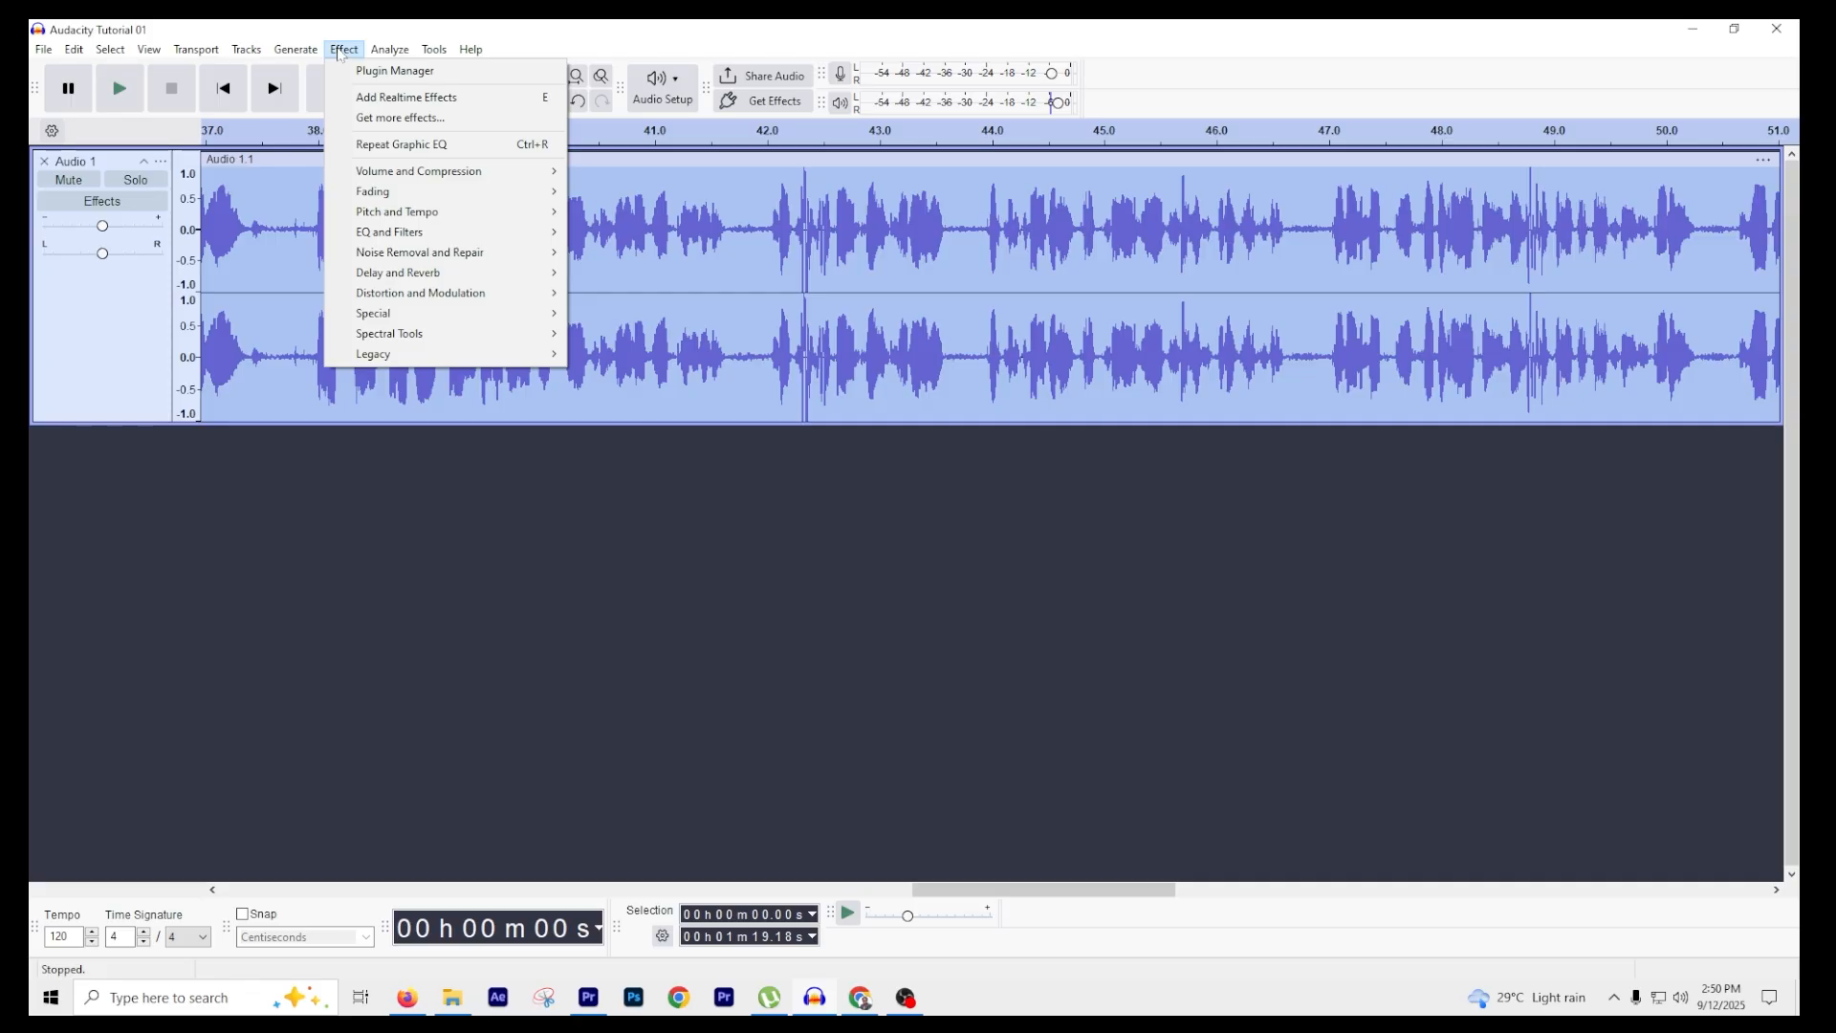
mouse_move(420, 171)
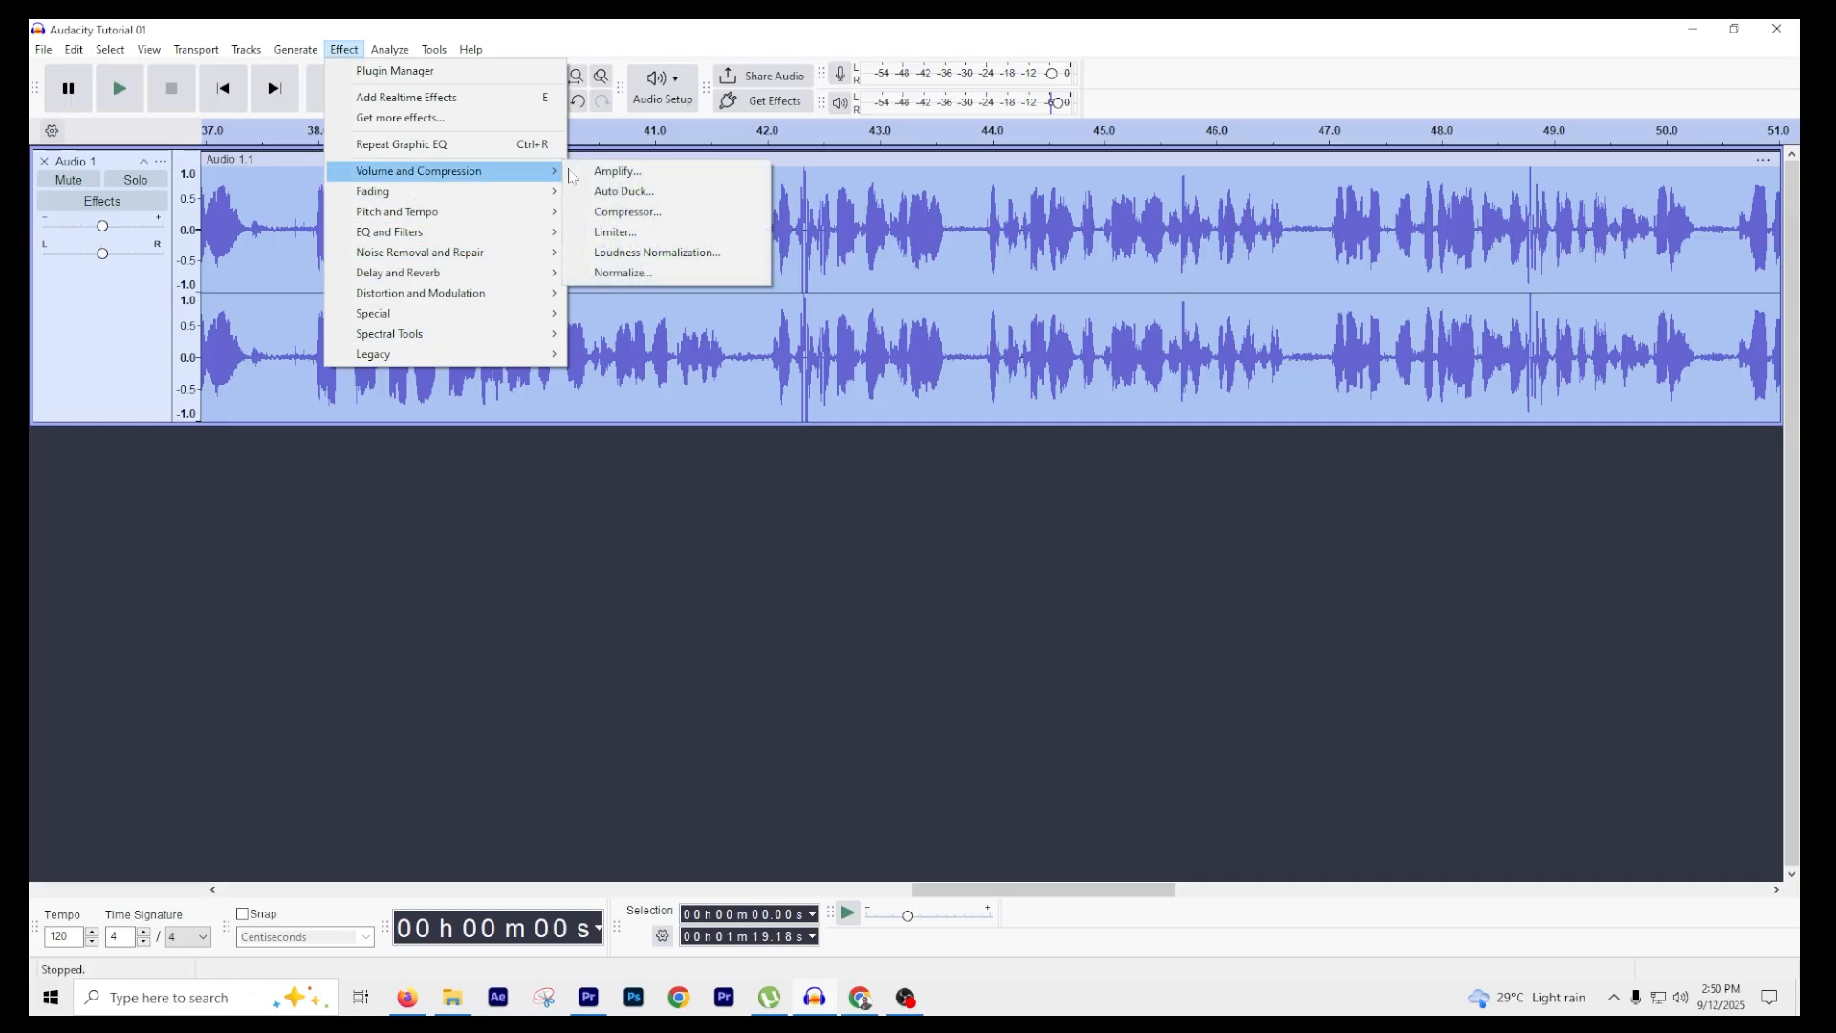
click(630, 237)
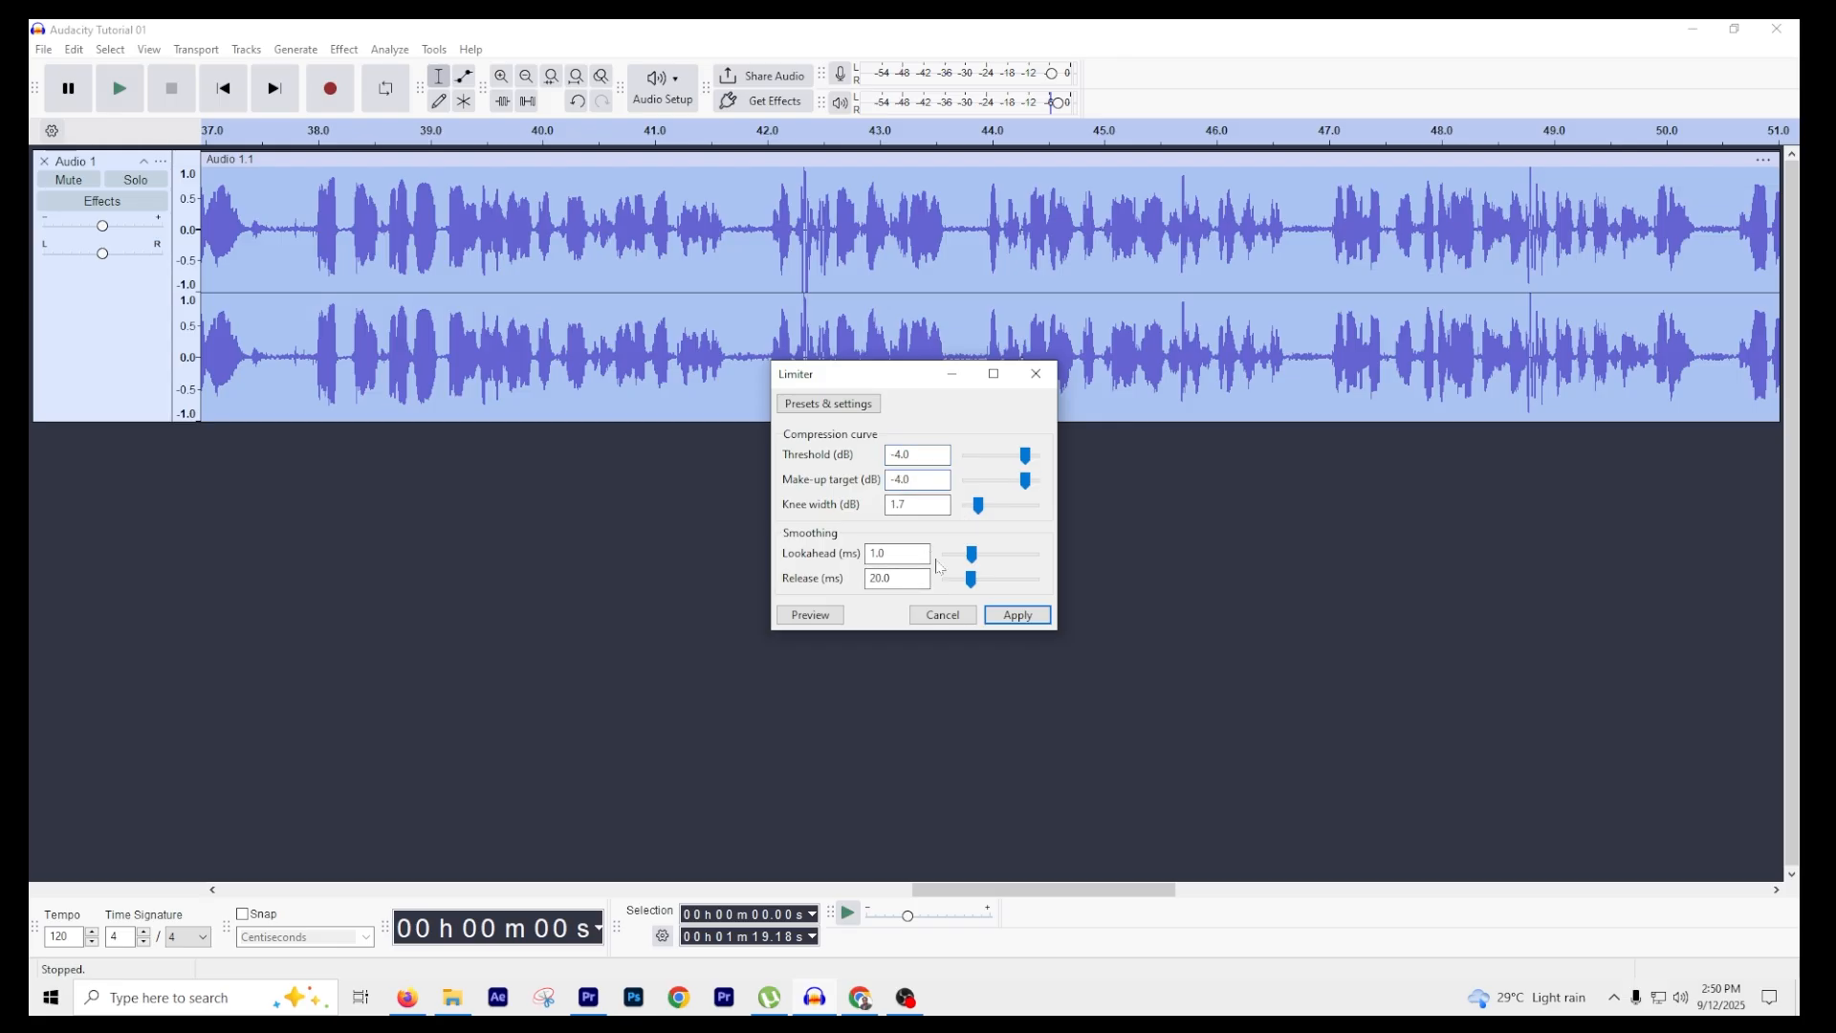
click(993, 617)
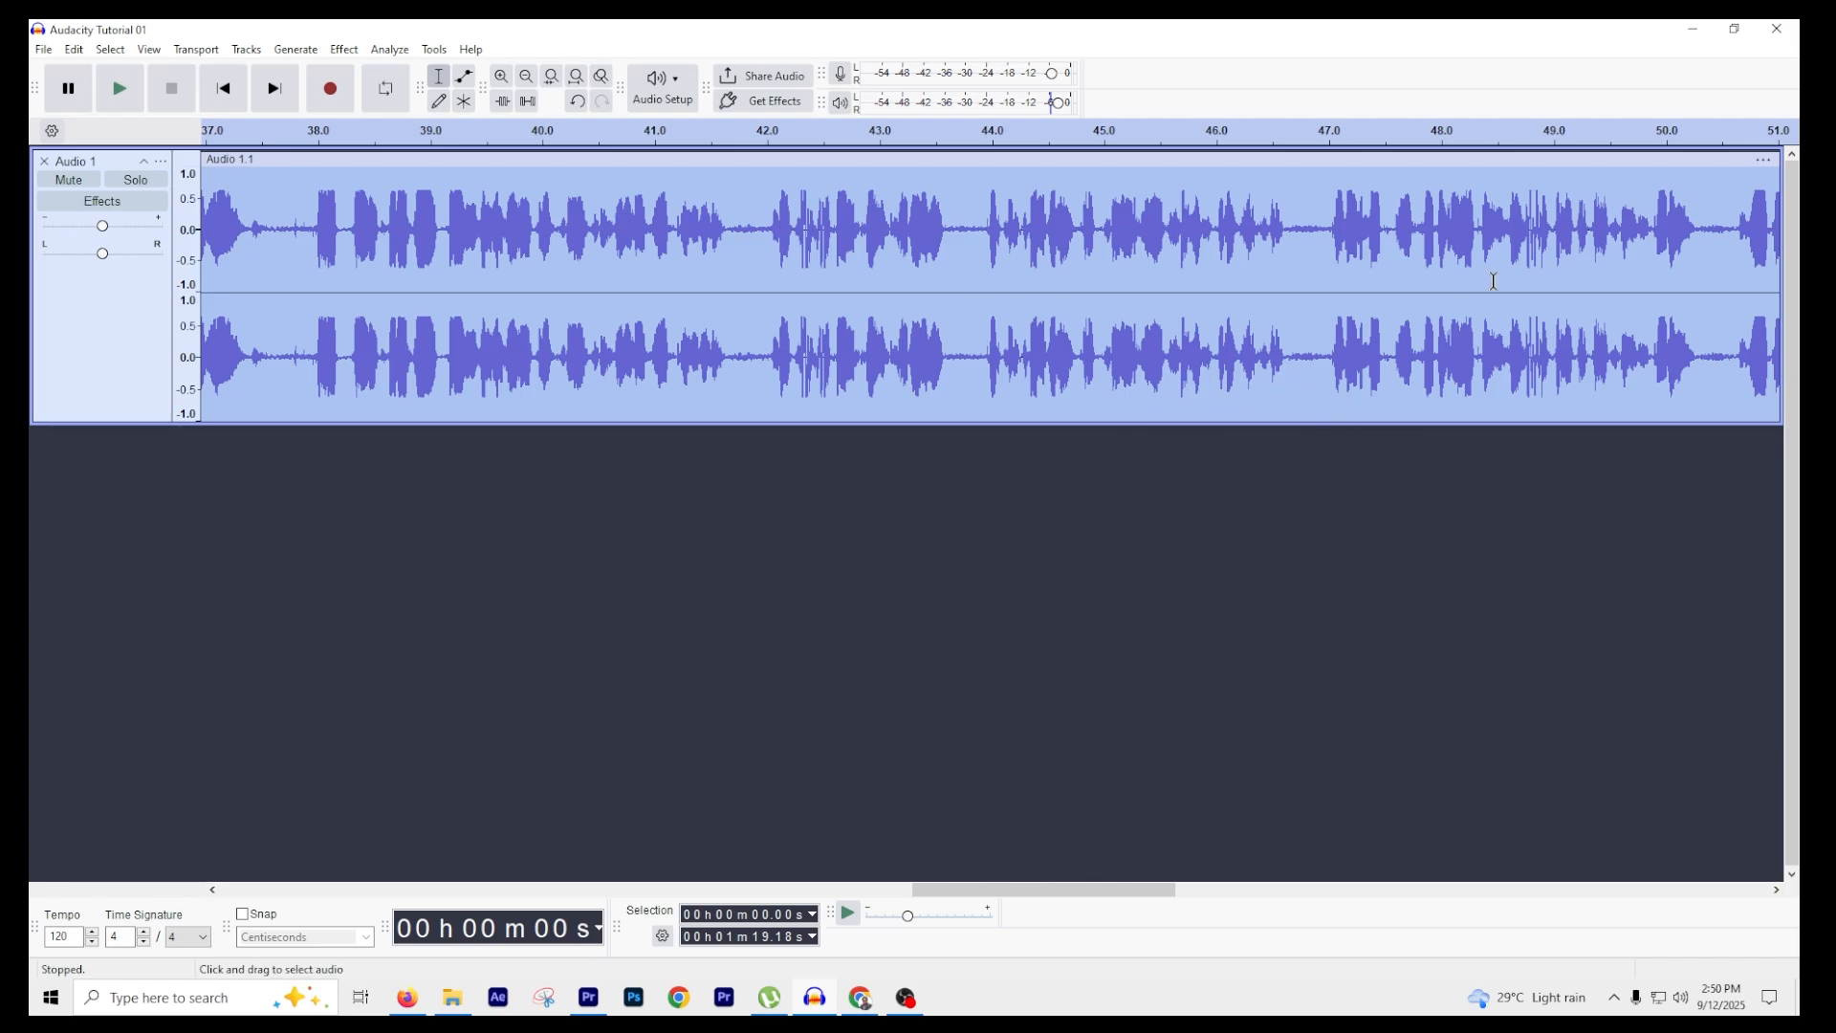
- Play the limited track from about 40.28 s to check the final sound
click(577, 250)
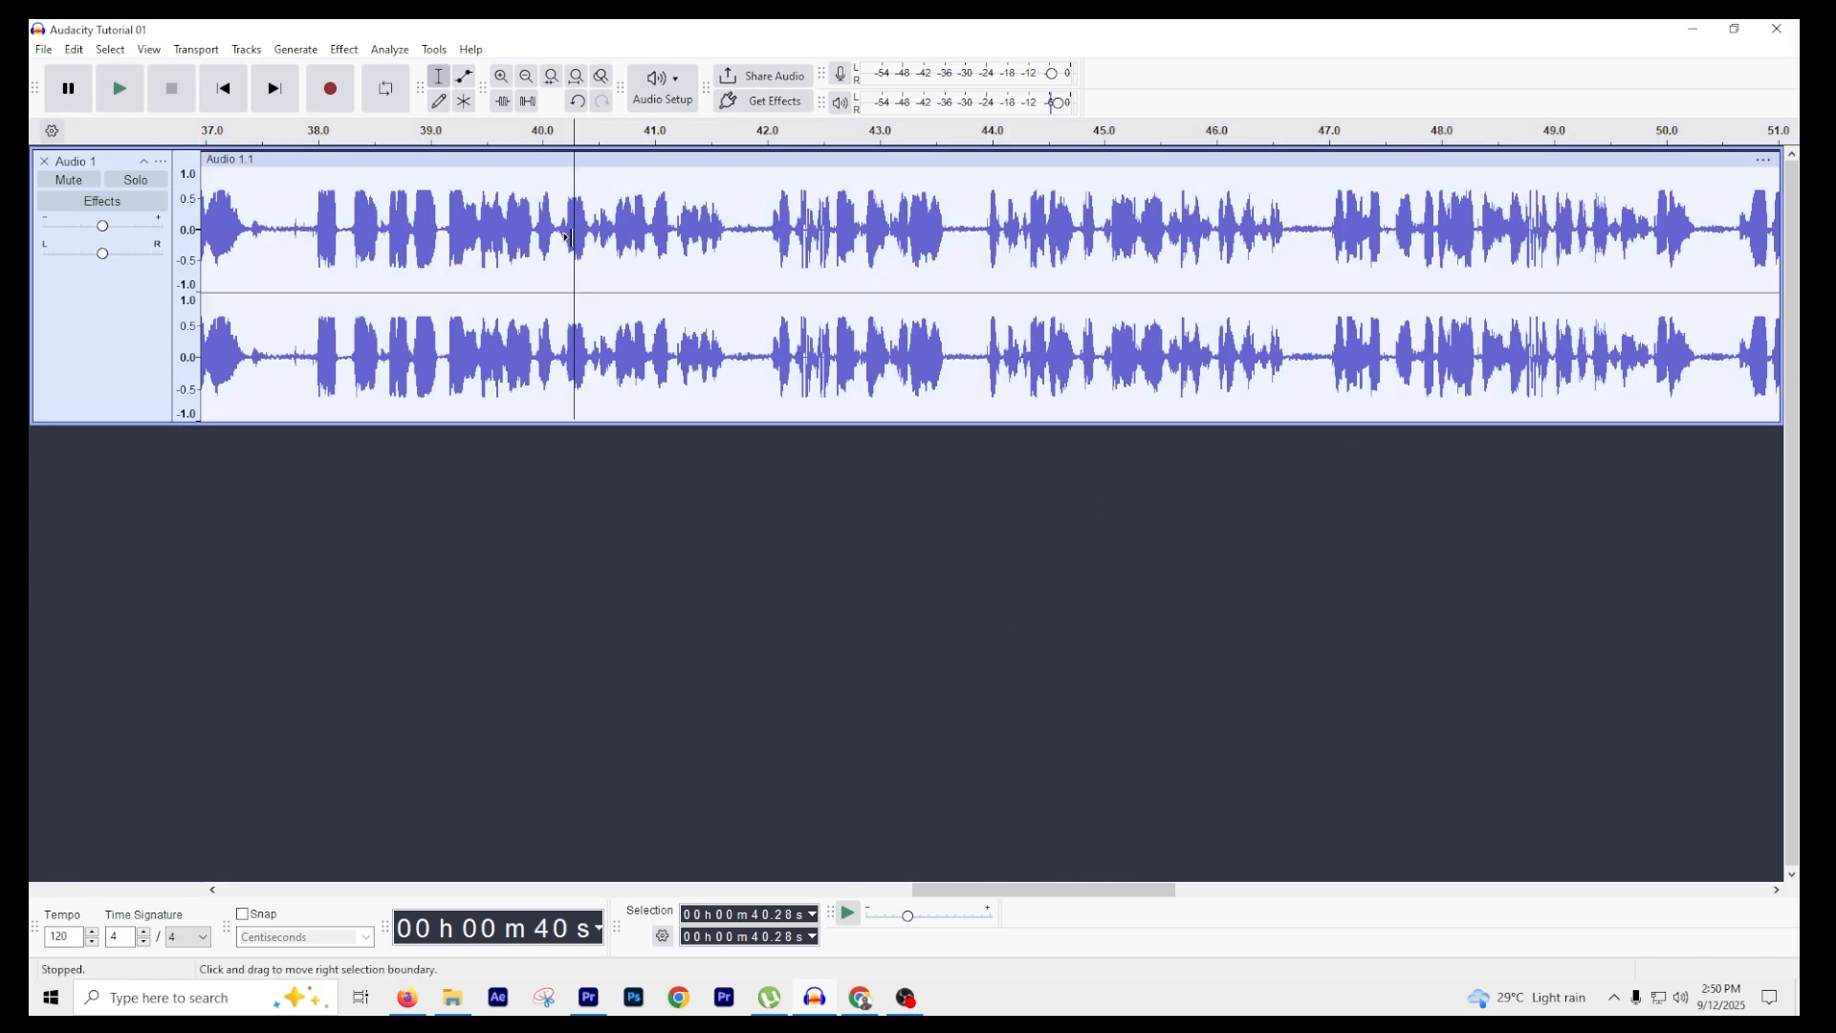
key(space)
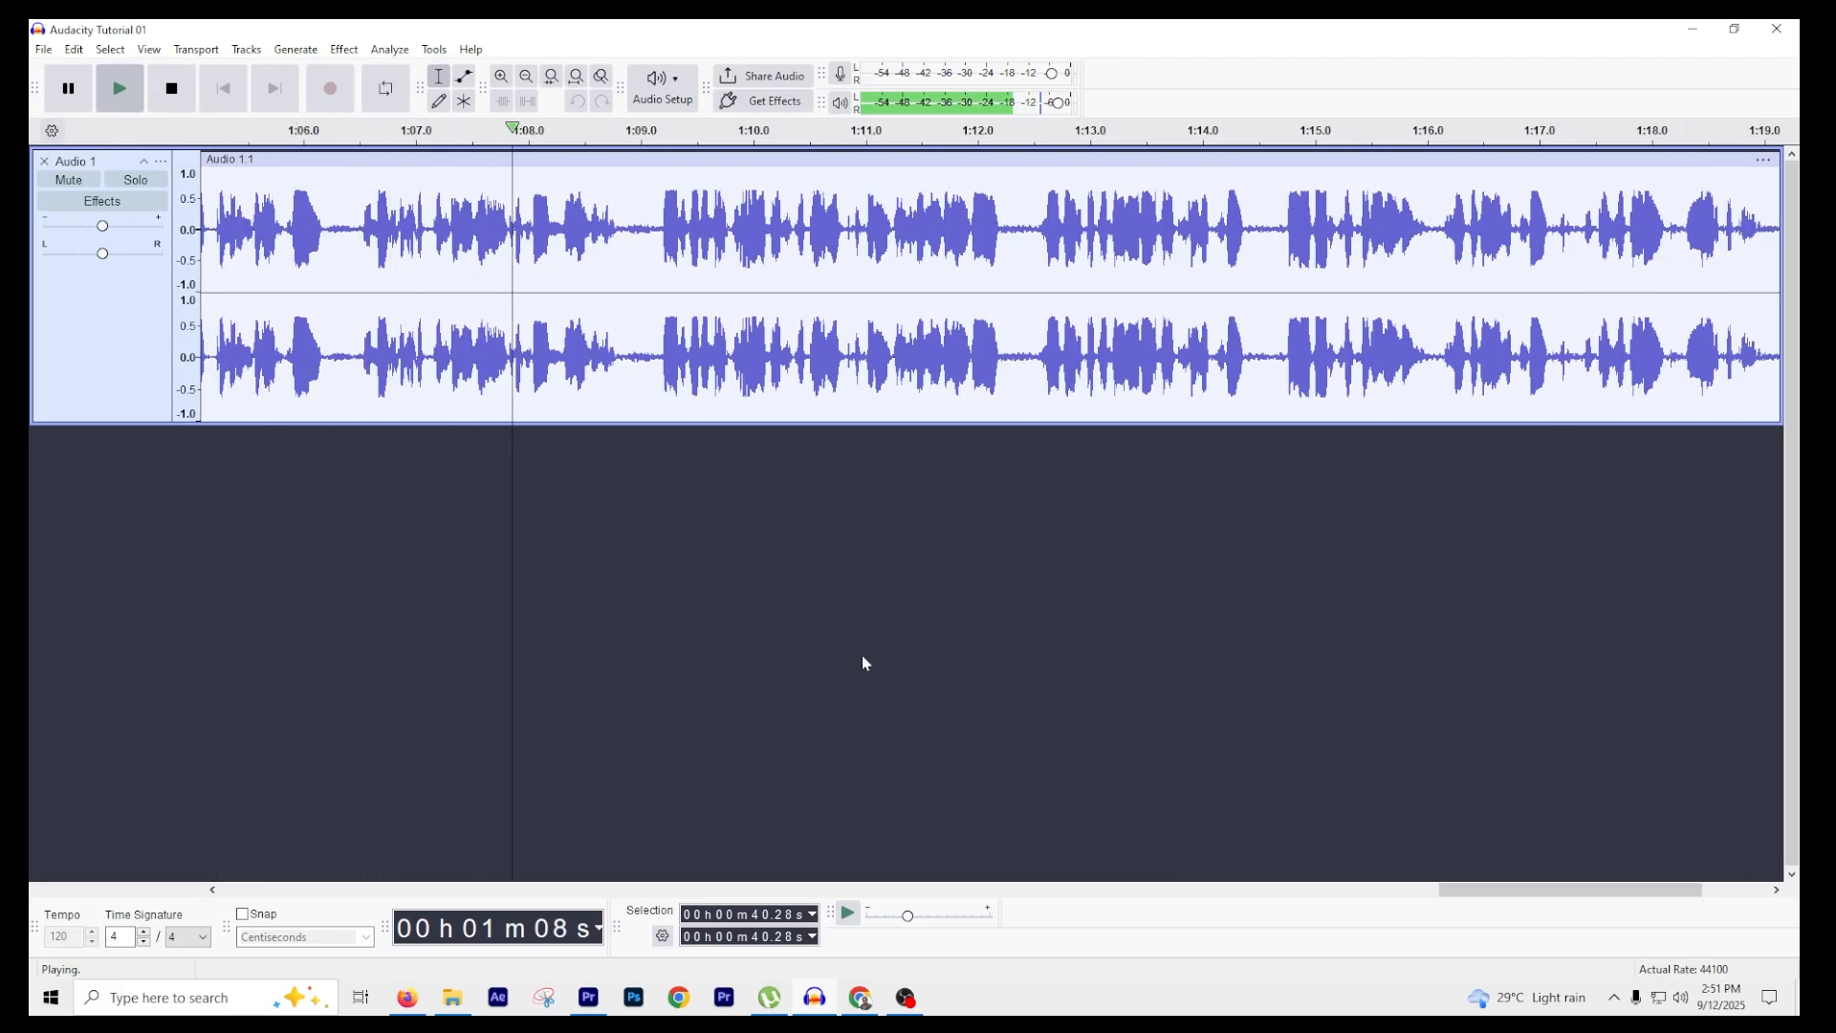
key(space)
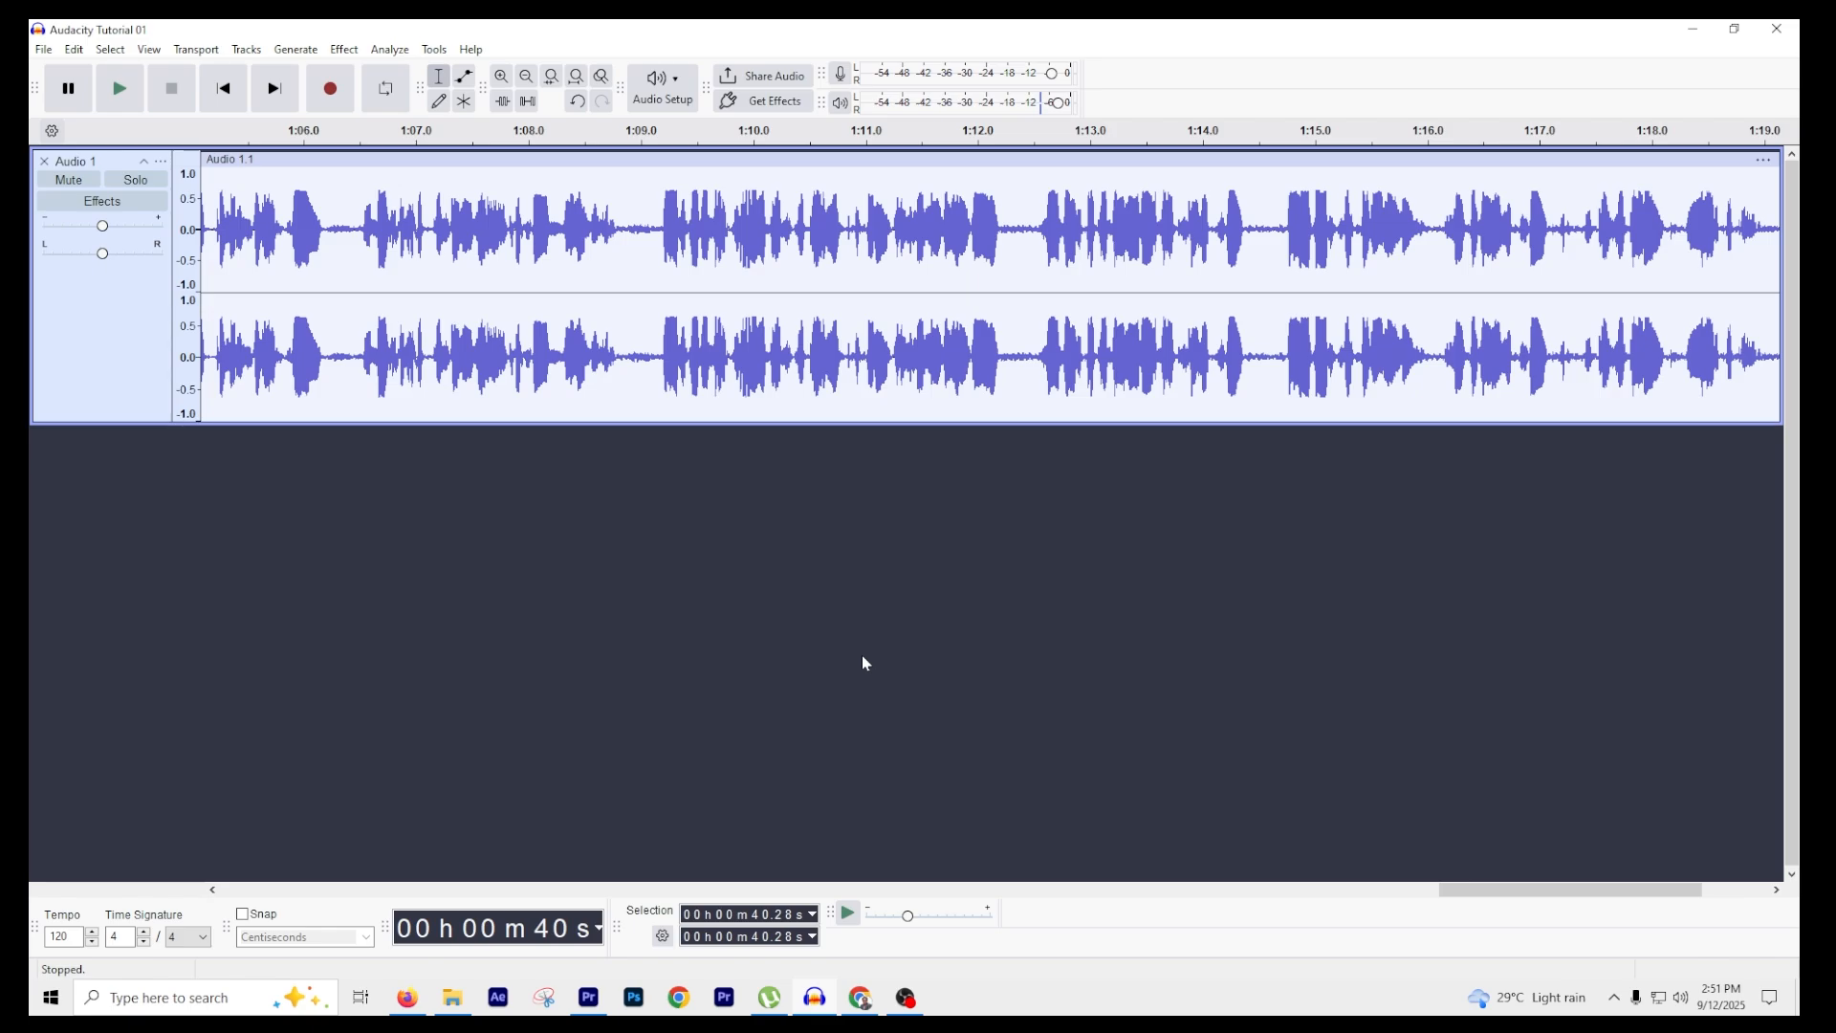